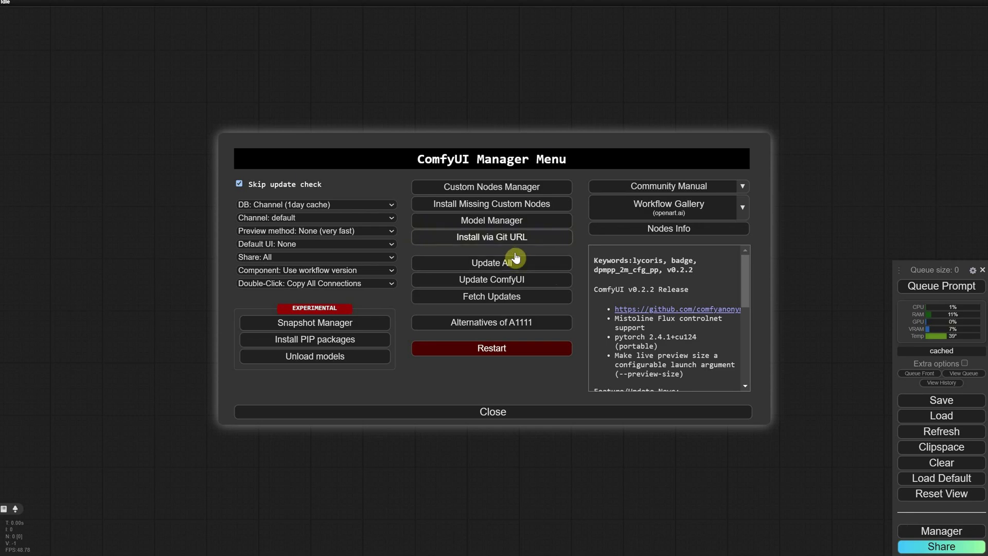
# - Search 'seamless' in Custom Nodes Manager, install Seamless tiling Node for ComfyUI, and restart the server
pyautogui.click(474, 191)
pyautogui.click(275, 77)
pyautogui.write('itools')
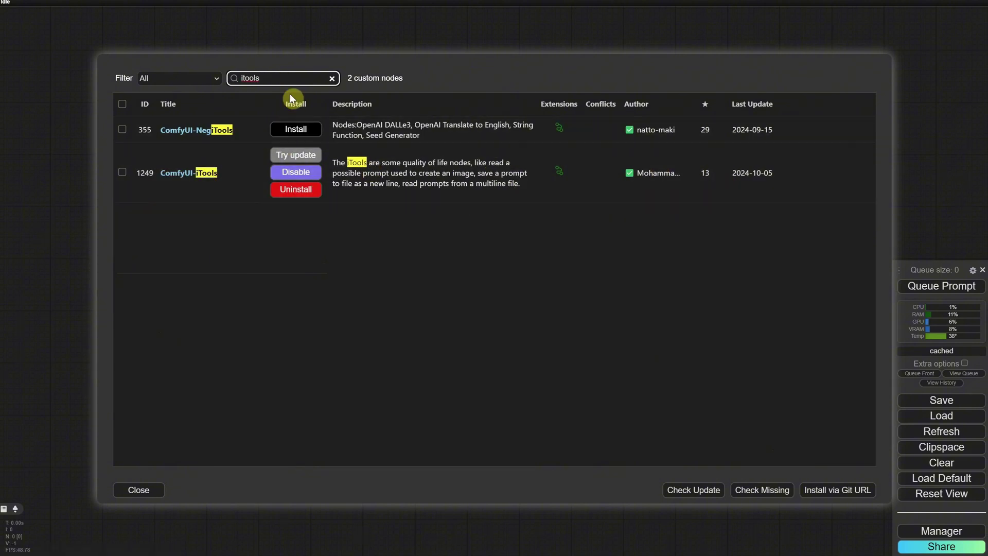
pyautogui.hotkey('ctrl', 'a')
pyautogui.write('seamless')
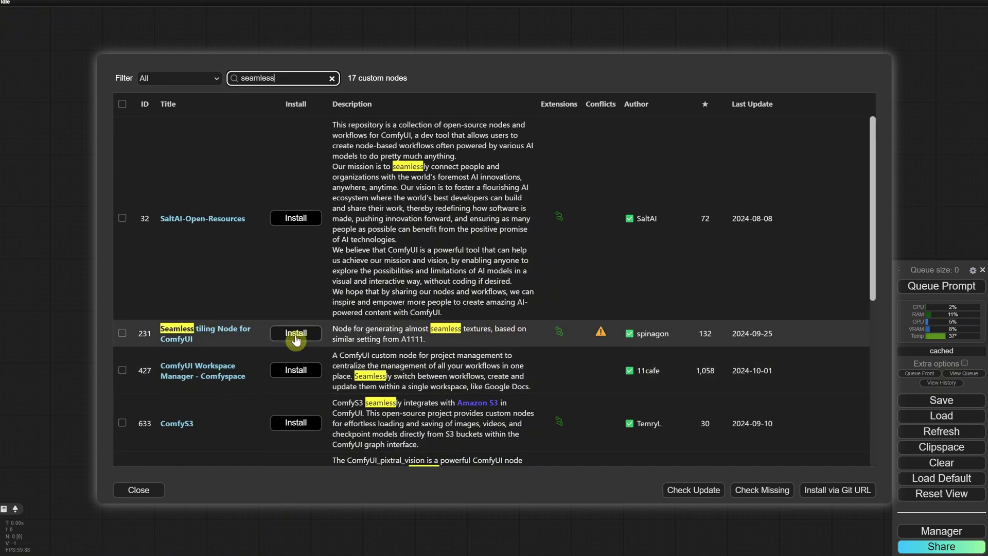
pyautogui.click(296, 335)
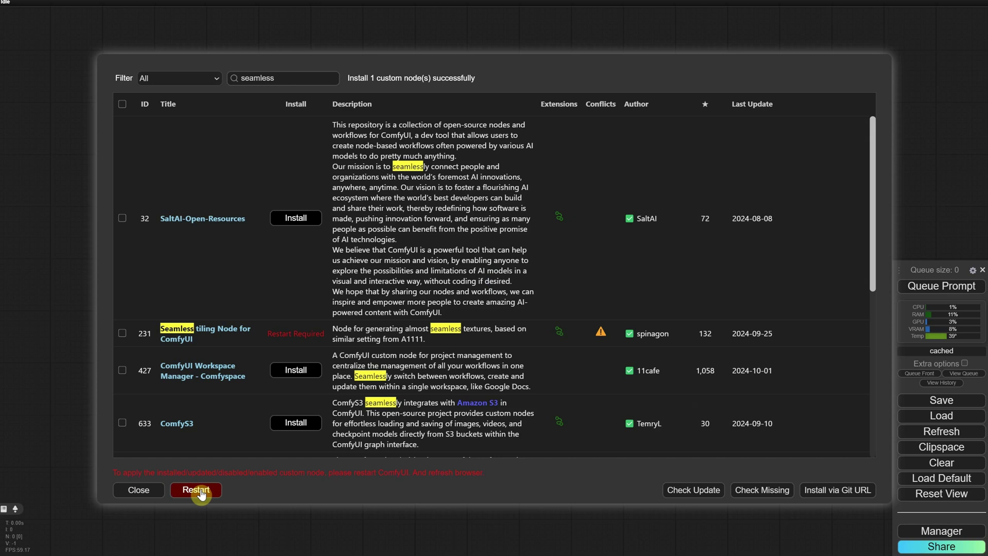
pyautogui.click(200, 492)
pyautogui.click(534, 41)
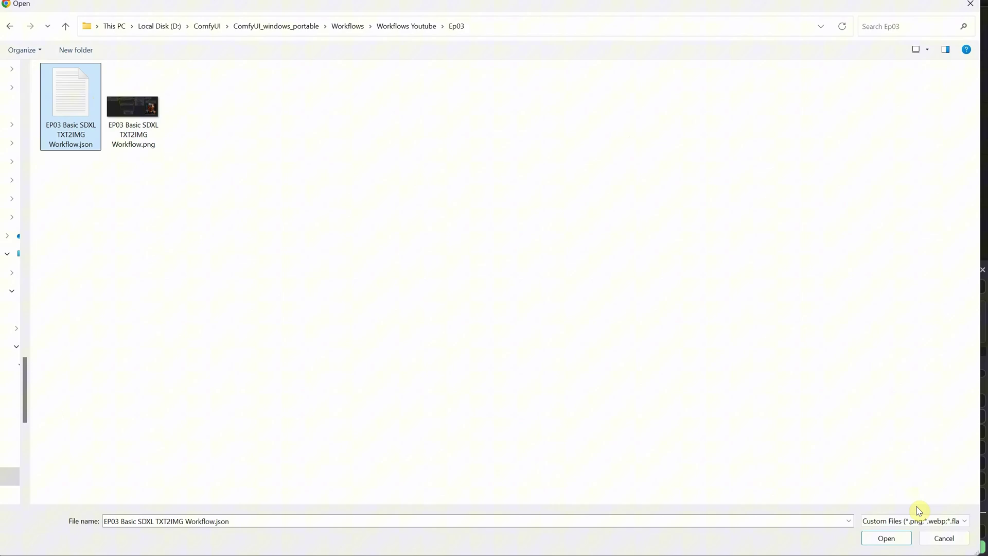
# - Open EP03 Basic SDXL TXT2IMG Workflow.json onto the canvas
pyautogui.click(887, 538)
pyautogui.scroll(3, 460, 267)
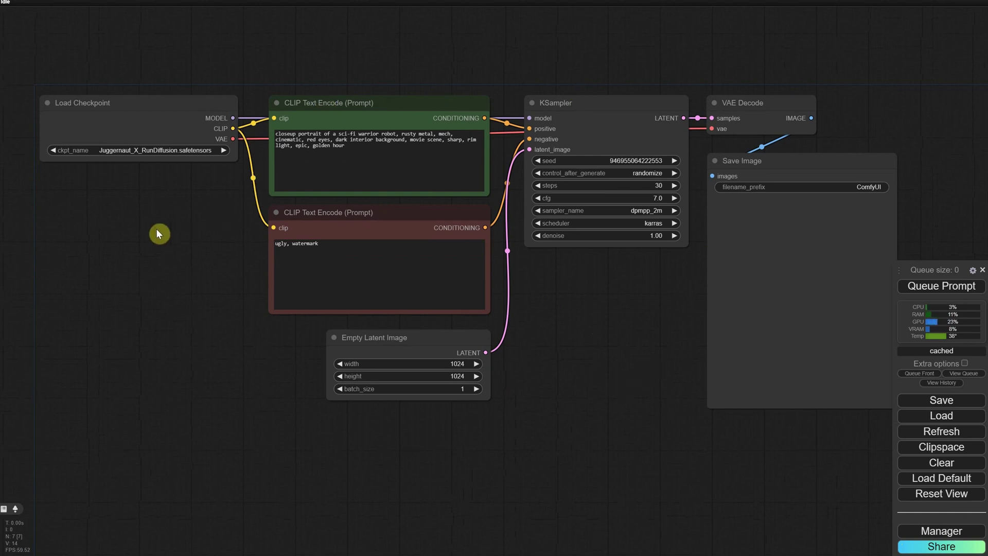
# - Shift the six workflow nodes right and move the positive prompt up to make room
pyautogui.scroll(-1, 158, 233)
pyautogui.moveTo(301, 66); pyautogui.dragTo(855, 474)
pyautogui.moveTo(338, 112); pyautogui.dragTo(489, 116)
pyautogui.scroll(3, 288, 230)
pyautogui.scroll(4, 350, 253)
pyautogui.moveTo(391, 270); pyautogui.dragTo(445, 307)
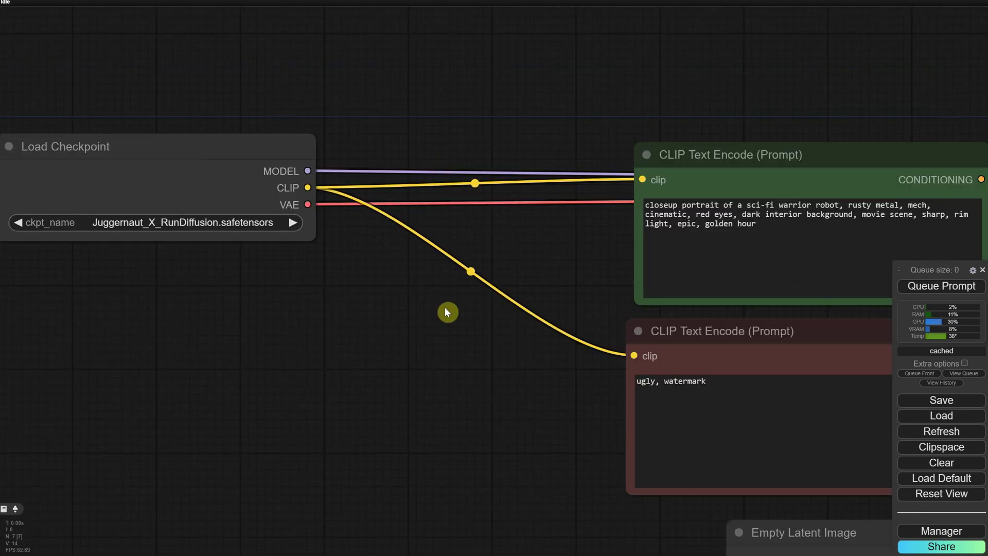
pyautogui.scroll(-5, 445, 307)
pyautogui.moveTo(639, 222); pyautogui.dragTo(624, 122)
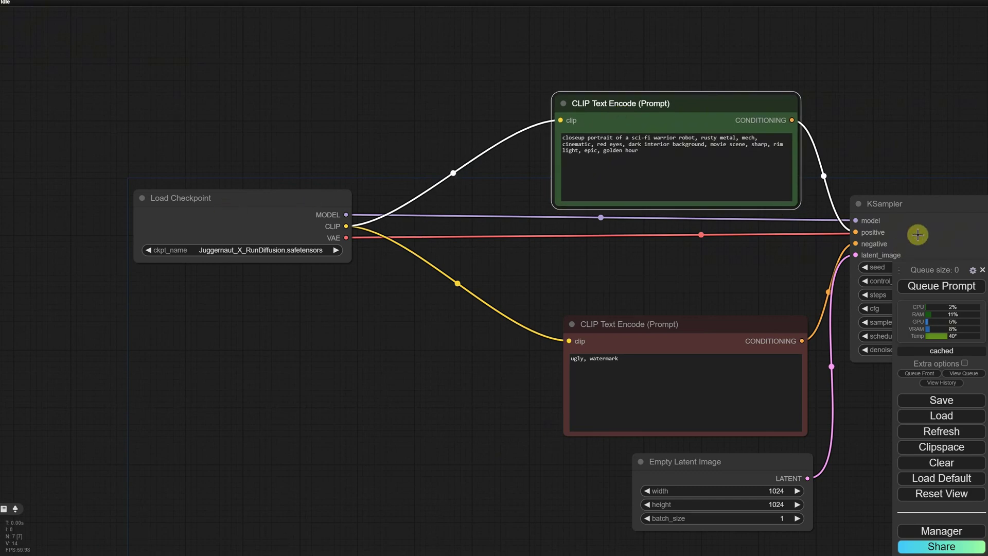
# - Add a Seamless Tile node between Load Checkpoint MODEL and KSampler's model input
pyautogui.doubleClick(395, 270)
pyautogui.write('seanml')
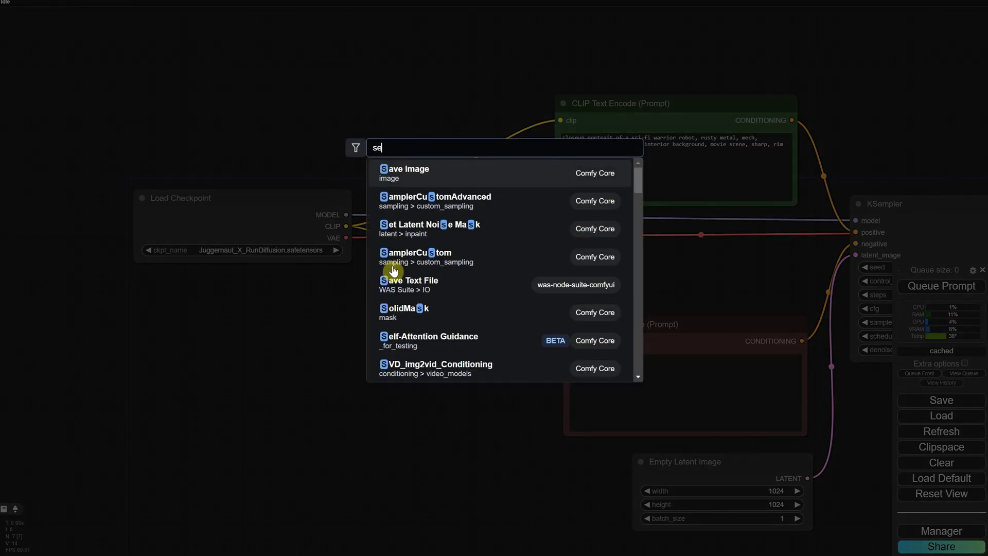
pyautogui.press('BackSpace')
pyautogui.press('BackSpace')
pyautogui.press('BackSpace')
pyautogui.write('mless')
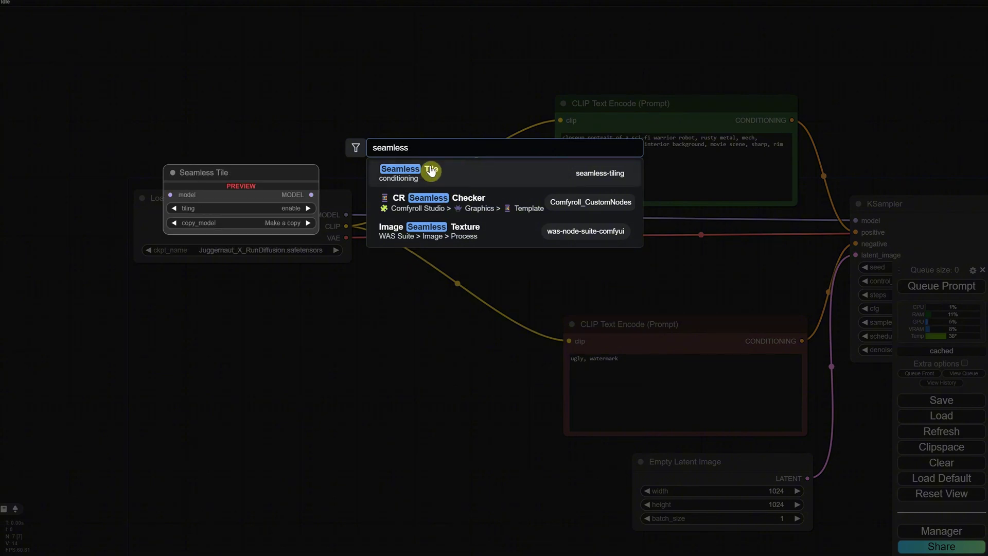
pyautogui.click(442, 171)
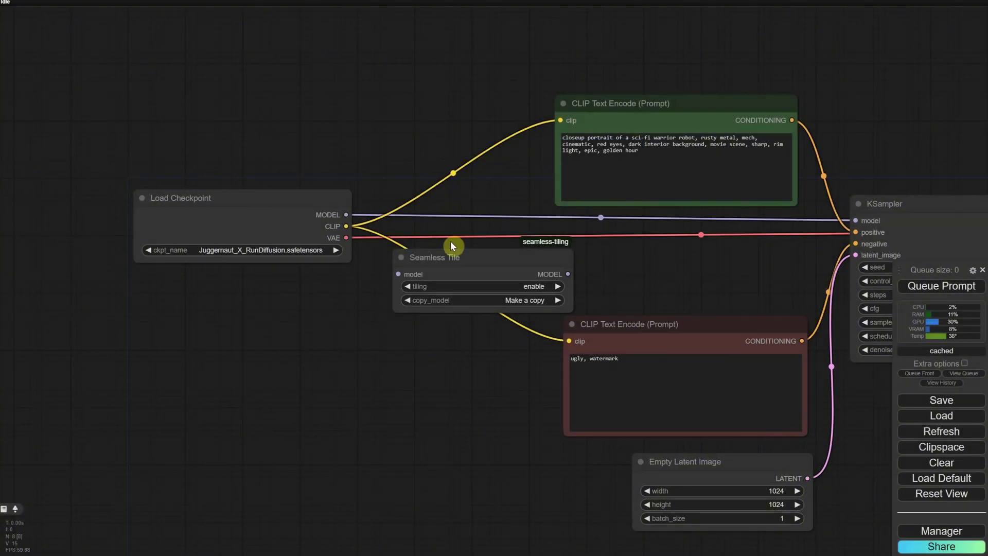
pyautogui.moveTo(453, 249); pyautogui.dragTo(425, 216)
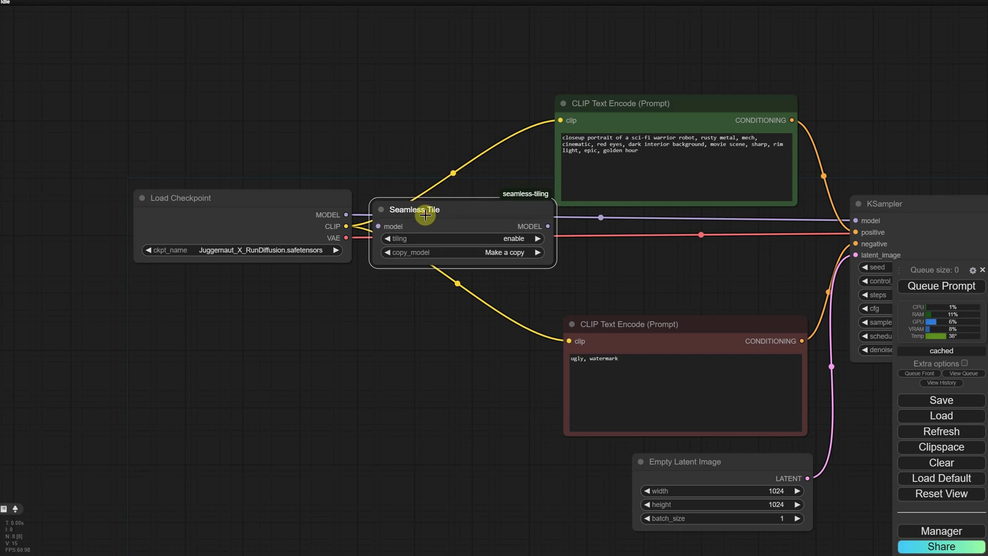
pyautogui.moveTo(346, 214); pyautogui.dragTo(377, 225)
pyautogui.moveTo(547, 226); pyautogui.dragTo(858, 220)
pyautogui.moveTo(441, 212)
pyautogui.mouseDown()
pyautogui.moveTo(441, 245)
pyautogui.moveTo(443, 207)
pyautogui.mouseUp()
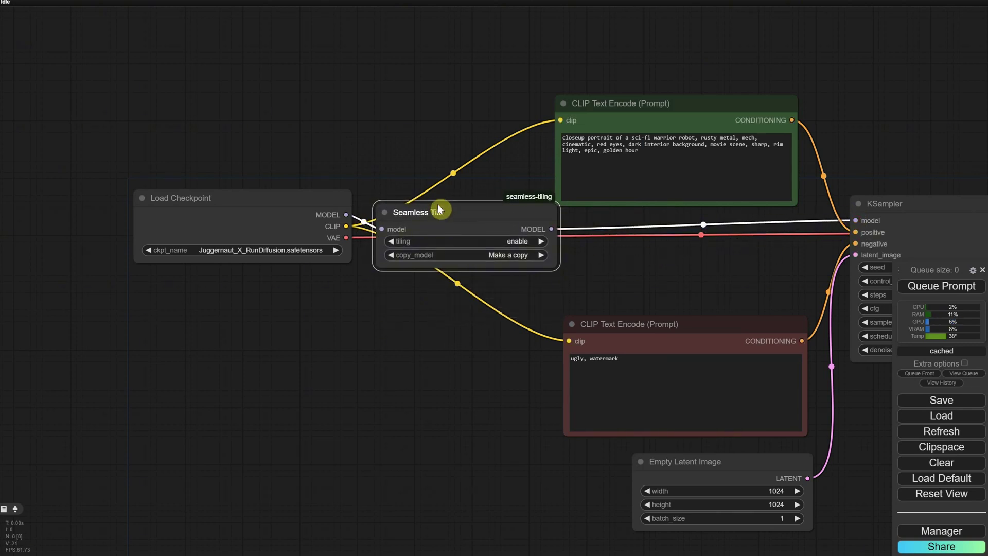
pyautogui.moveTo(664, 117); pyautogui.dragTo(683, 201)
pyautogui.scroll(3, 397, 298)
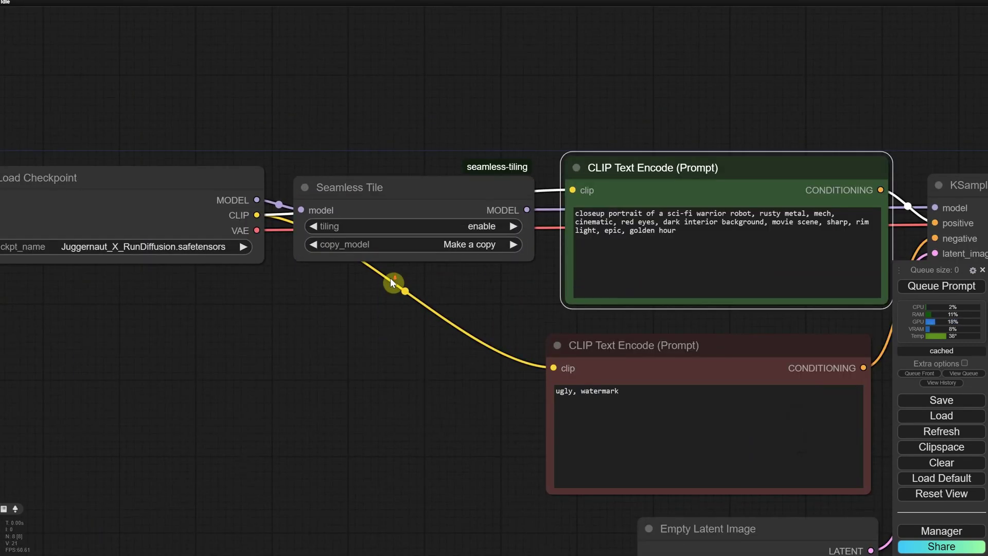
# - Set the Seamless Tile tiling option to enable
pyautogui.click(466, 225)
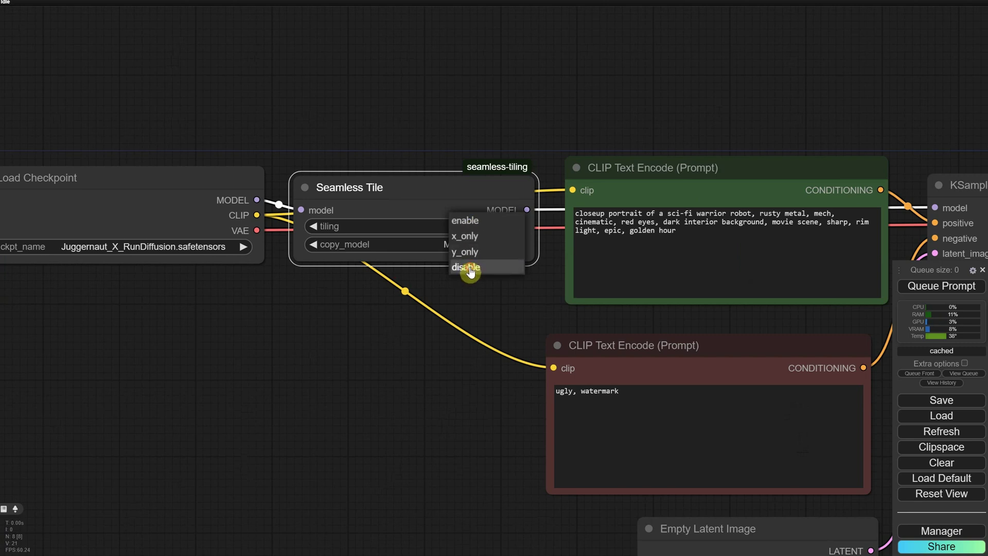
pyautogui.click(466, 267)
pyautogui.click(470, 230)
pyautogui.click(470, 221)
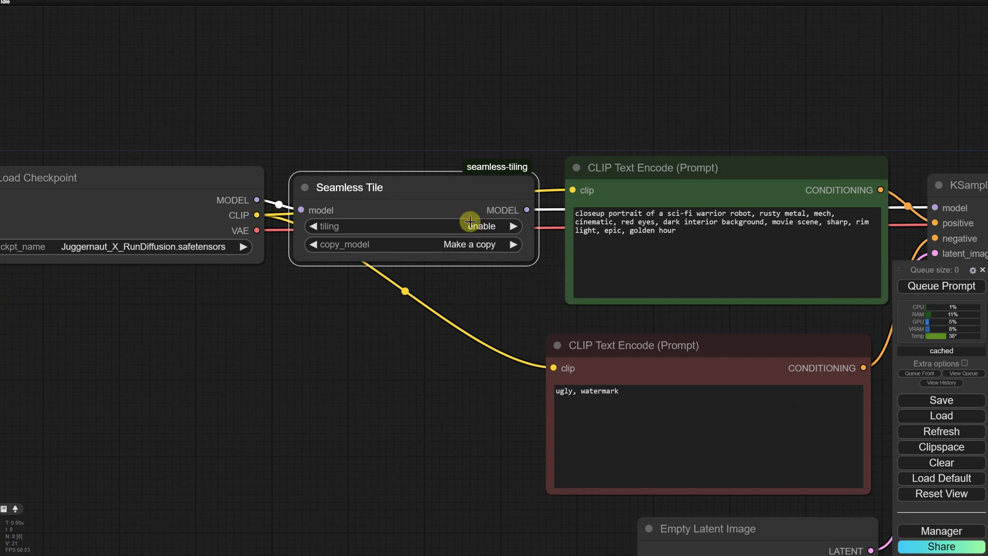
pyautogui.scroll(-4, 412, 316)
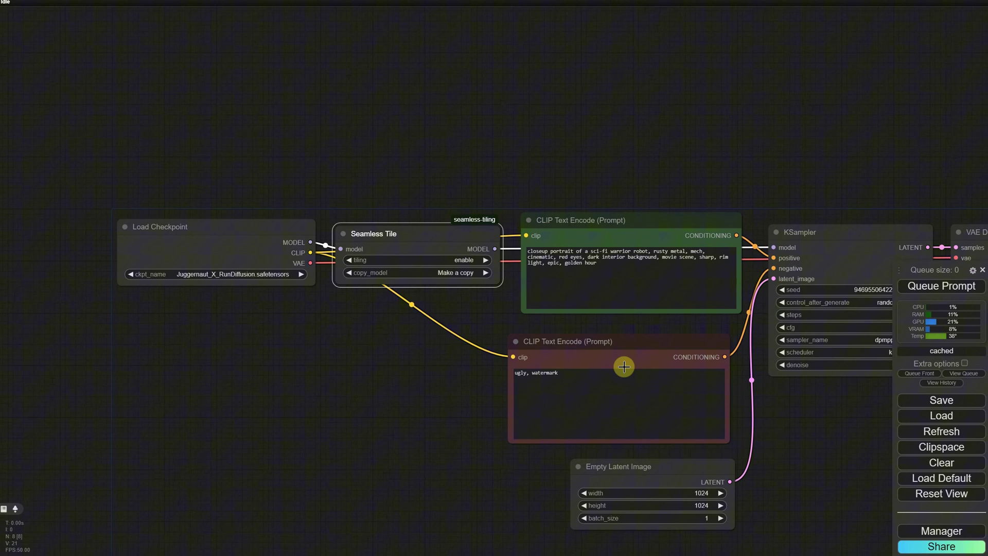
# - Move Save Image up and right to clear space beside VAE Decode
pyautogui.moveTo(891, 456); pyautogui.dragTo(669, 401)
pyautogui.moveTo(590, 384); pyautogui.dragTo(433, 388)
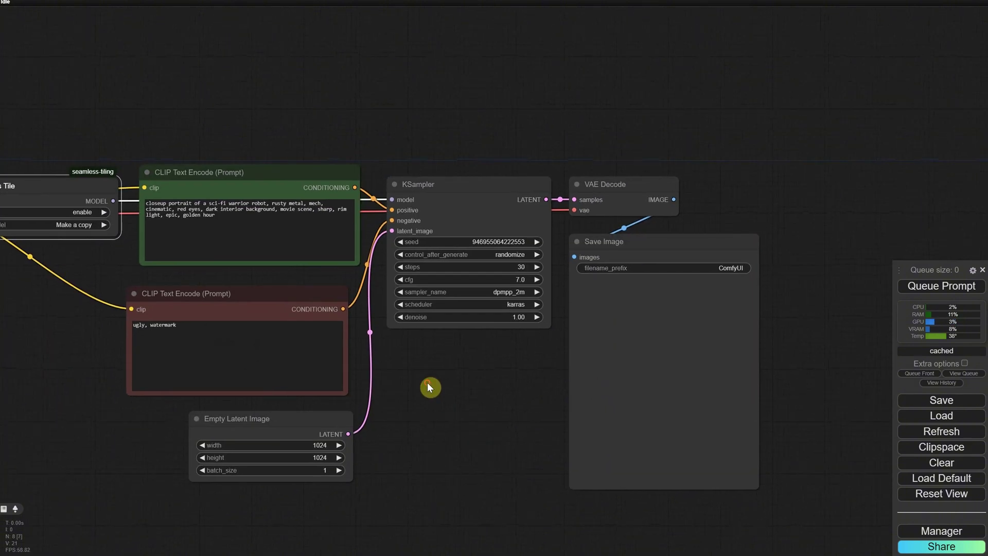
pyautogui.scroll(5, 686, 238)
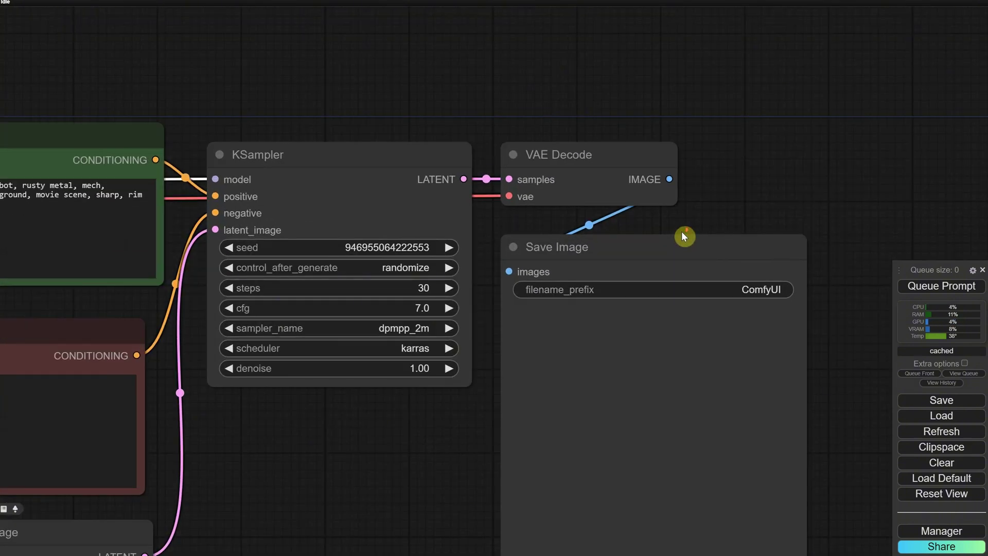
pyautogui.scroll(-1, 683, 236)
pyautogui.moveTo(649, 254); pyautogui.dragTo(893, 157)
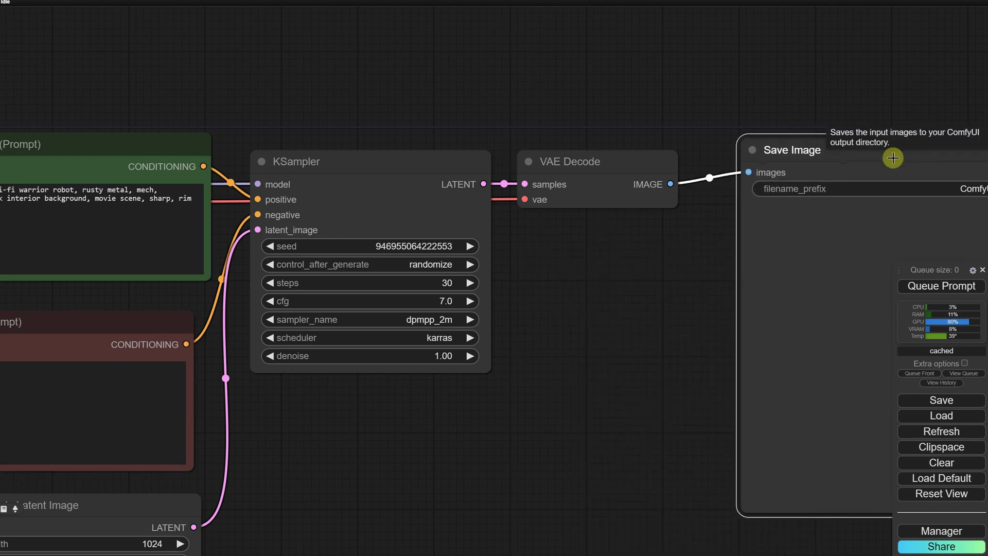
pyautogui.click(587, 176)
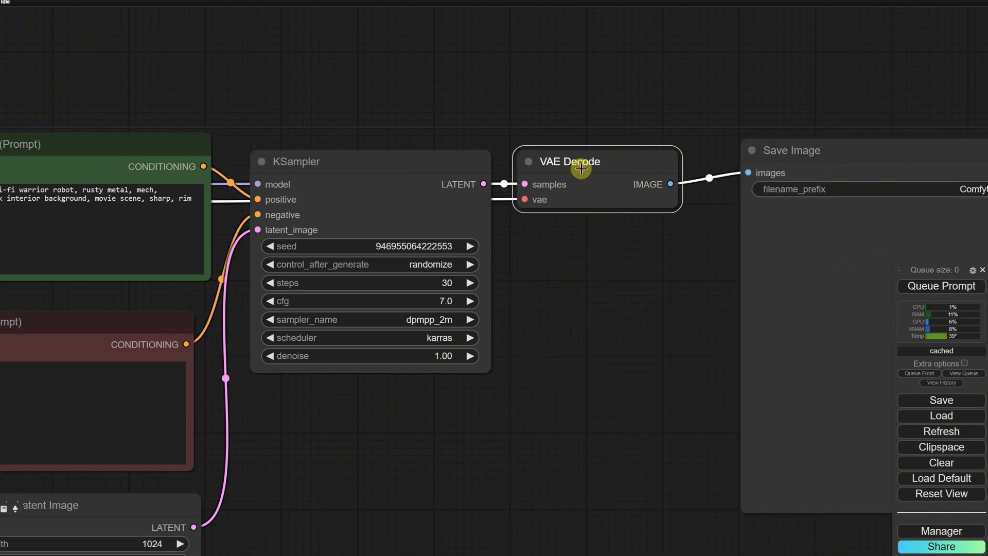
# - Add a Circular VAE Decode (tile) node and place it below VAE Decode
pyautogui.doubleClick(566, 267)
pyautogui.write('va')
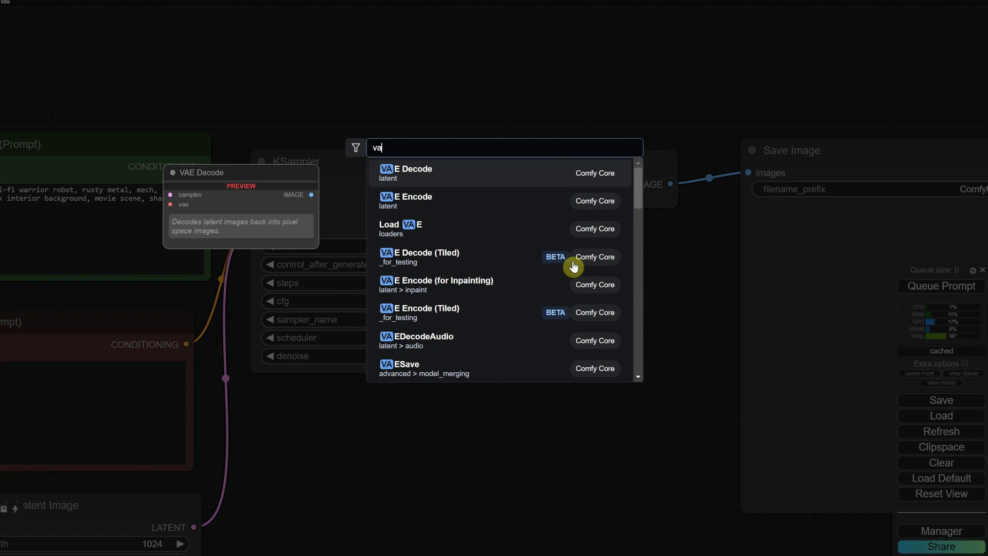
pyautogui.write('e decode')
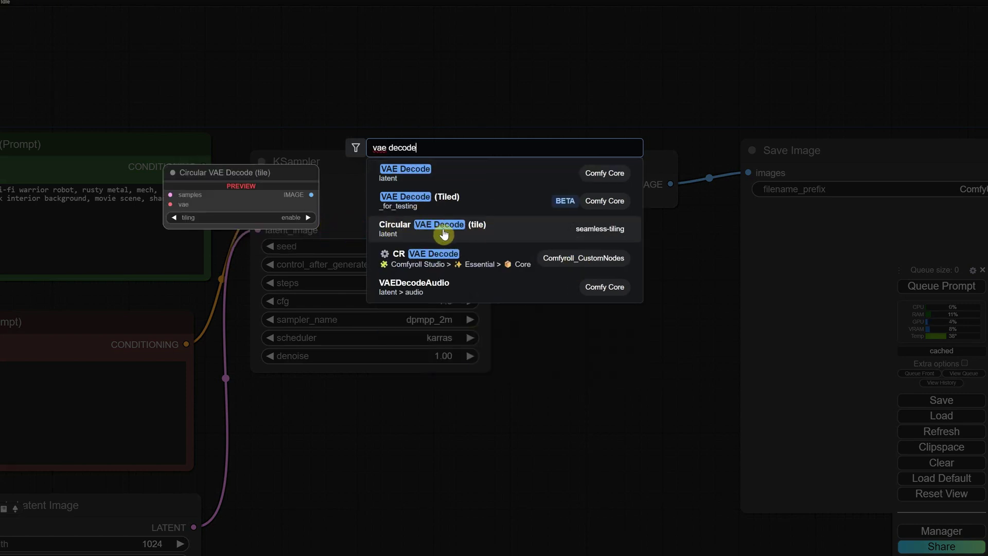
pyautogui.click(444, 232)
pyautogui.moveTo(636, 255); pyautogui.dragTo(590, 243)
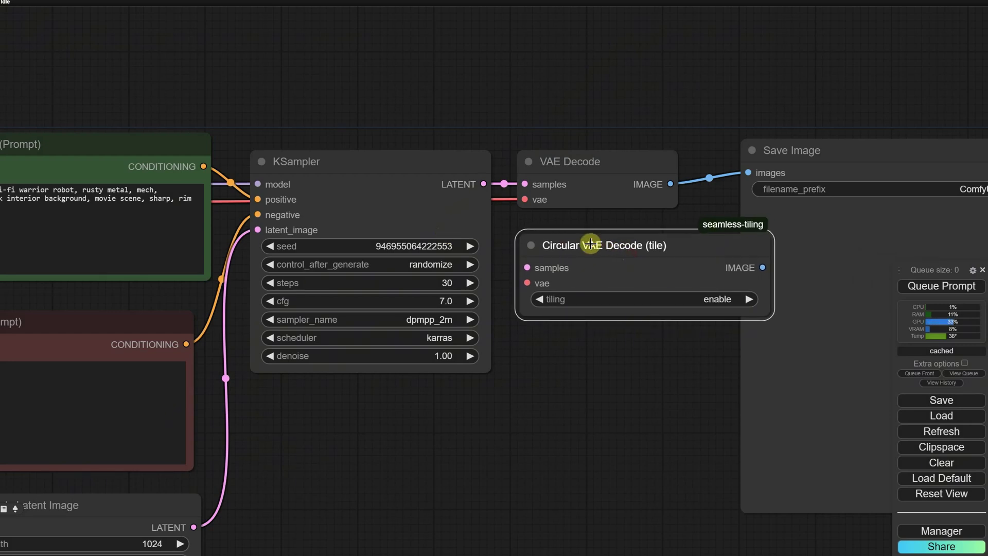
pyautogui.moveTo(767, 315); pyautogui.dragTo(631, 249)
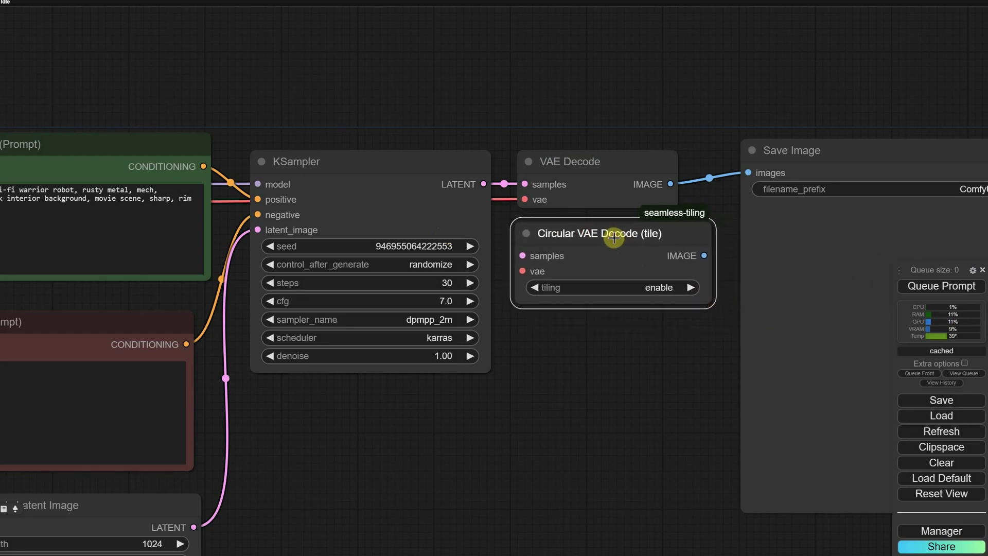
pyautogui.moveTo(578, 188); pyautogui.dragTo(591, 111)
# - Wire KSampler LATENT and checkpoint VAE into Circular VAE Decode, then delete the old VAE Decode
pyautogui.moveTo(484, 184); pyautogui.dragTo(523, 256)
pyautogui.scroll(-3, 742, 162)
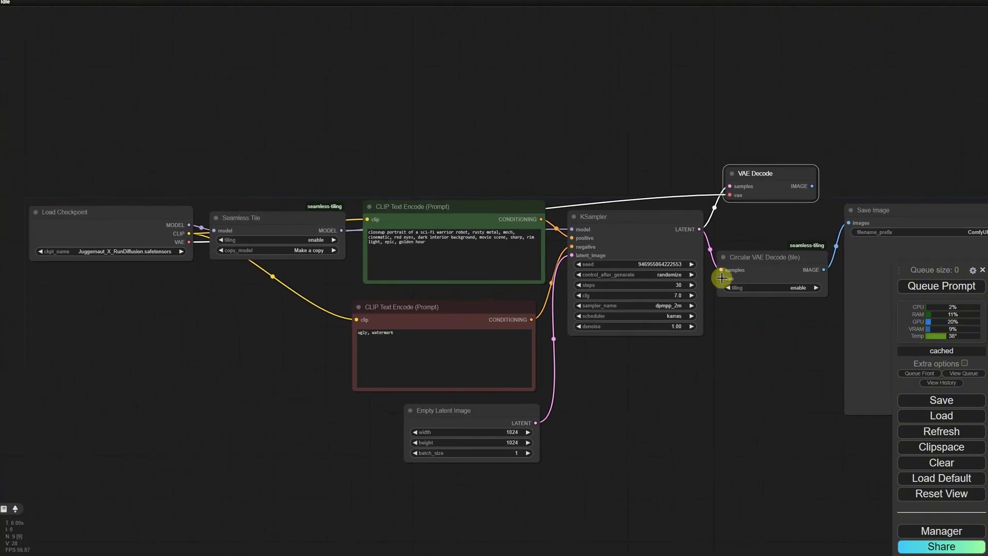
pyautogui.moveTo(722, 278); pyautogui.dragTo(189, 242)
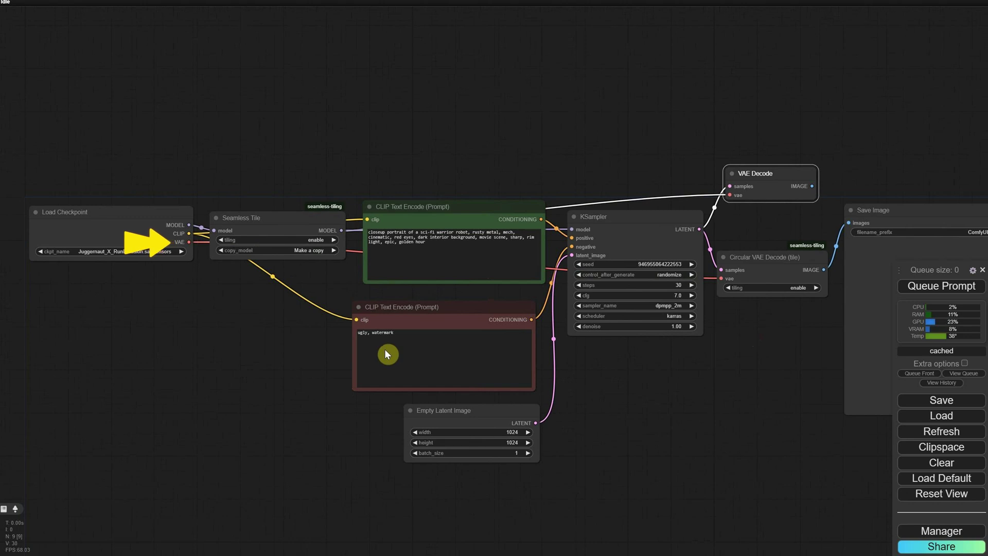
pyautogui.moveTo(761, 178); pyautogui.dragTo(762, 160)
pyautogui.press('Delete')
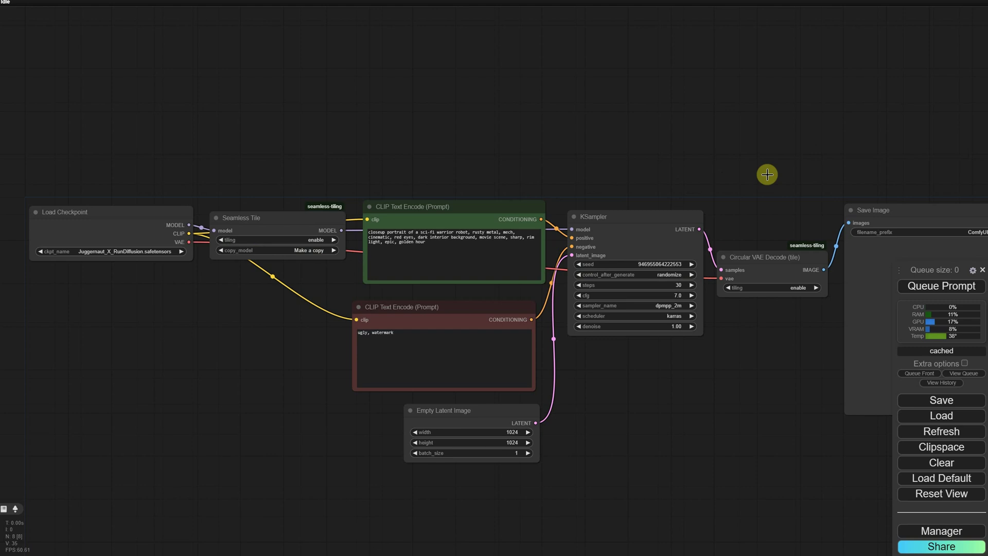
# - Colour the Seamless Tile and Circular VAE Decode nodes blue
pyautogui.moveTo(746, 266); pyautogui.dragTo(746, 222)
pyautogui.rightClick(261, 220)
pyautogui.click(270, 366)
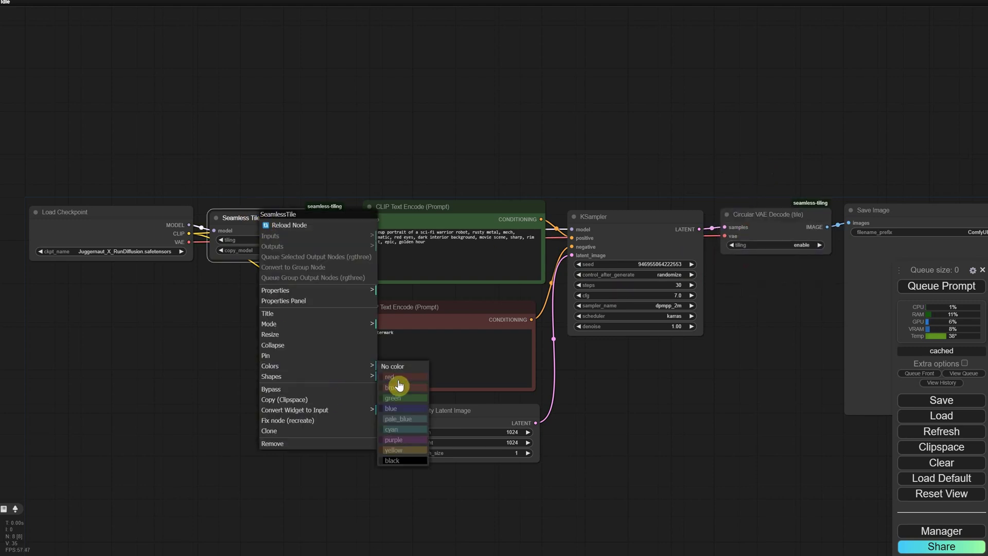
pyautogui.click(404, 411)
pyautogui.rightClick(769, 240)
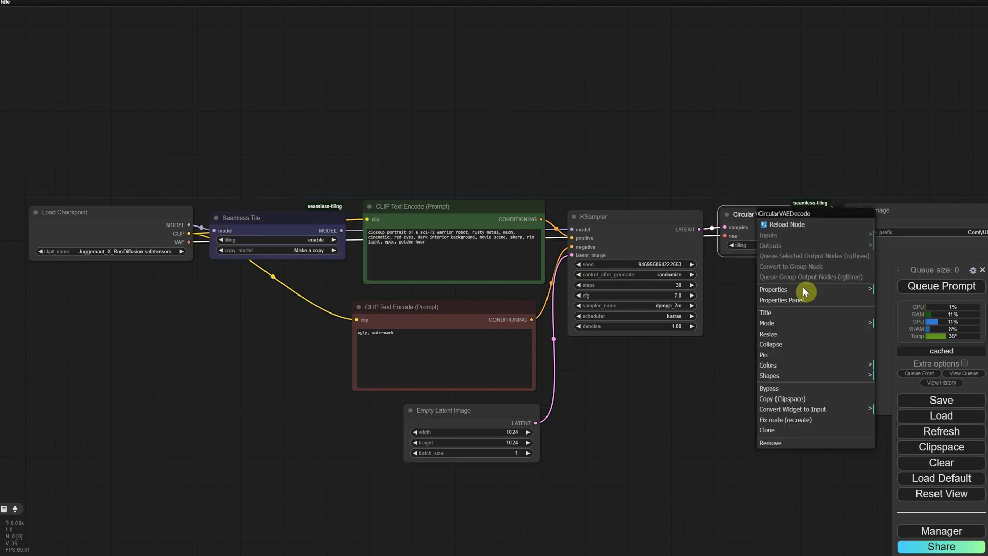
pyautogui.click(804, 370)
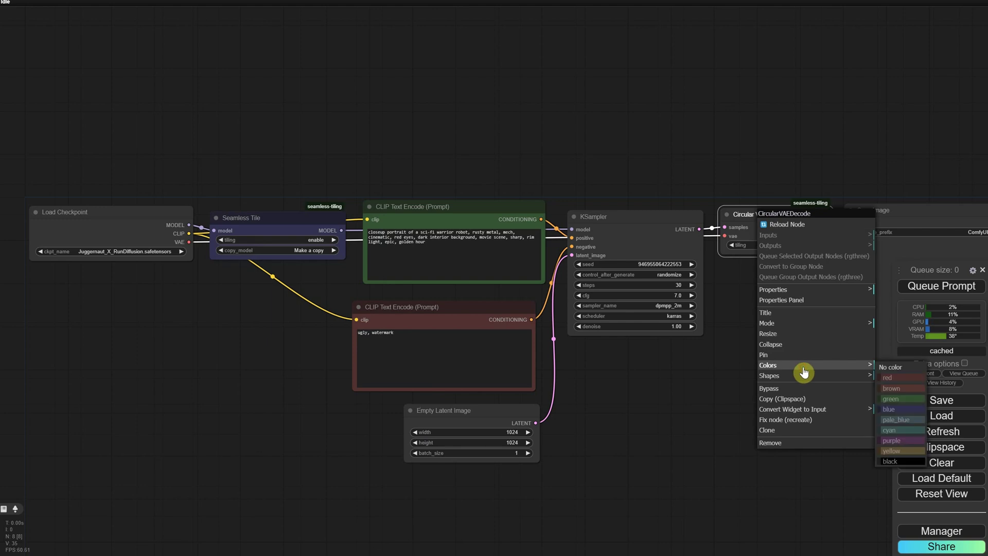
pyautogui.click(891, 409)
# - Replace the positive prompt with the seamless red-poppy floral pattern text
pyautogui.scroll(6, 454, 289)
pyautogui.click(380, 212)
pyautogui.hotkey('ctrl', 'a')
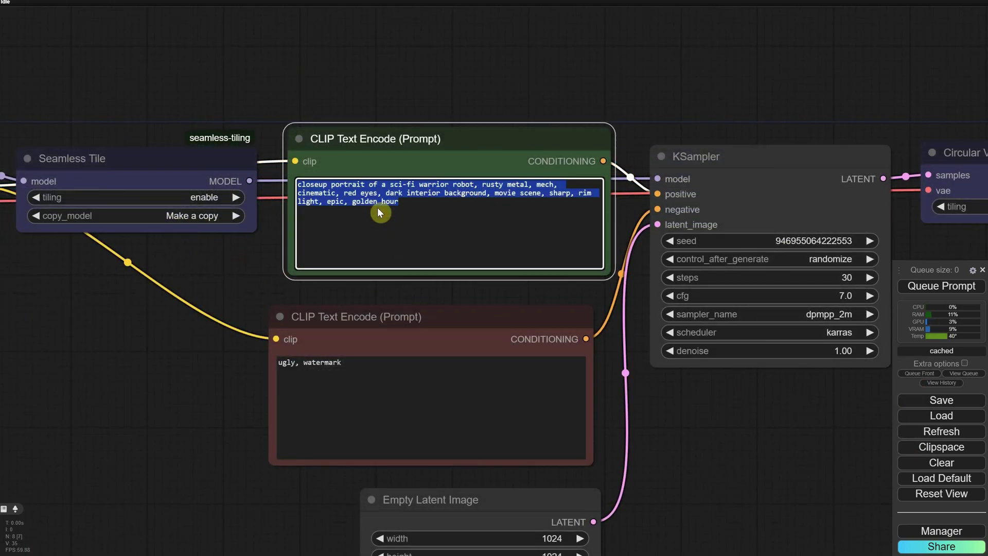
pyautogui.write('Seamless floral pattern of vibrant red poppies with delicate green stems and leaves, arranged in an elegant and balanced design, with soft petals and intricate details, set against a deep black background.')
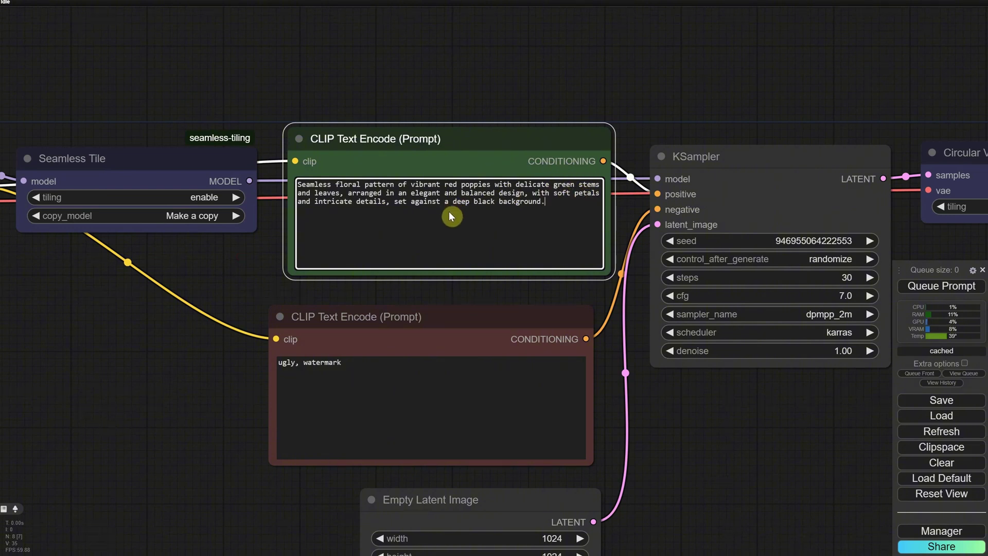
pyautogui.scroll(-6, 506, 263)
pyautogui.hscroll(3, 577, 326)
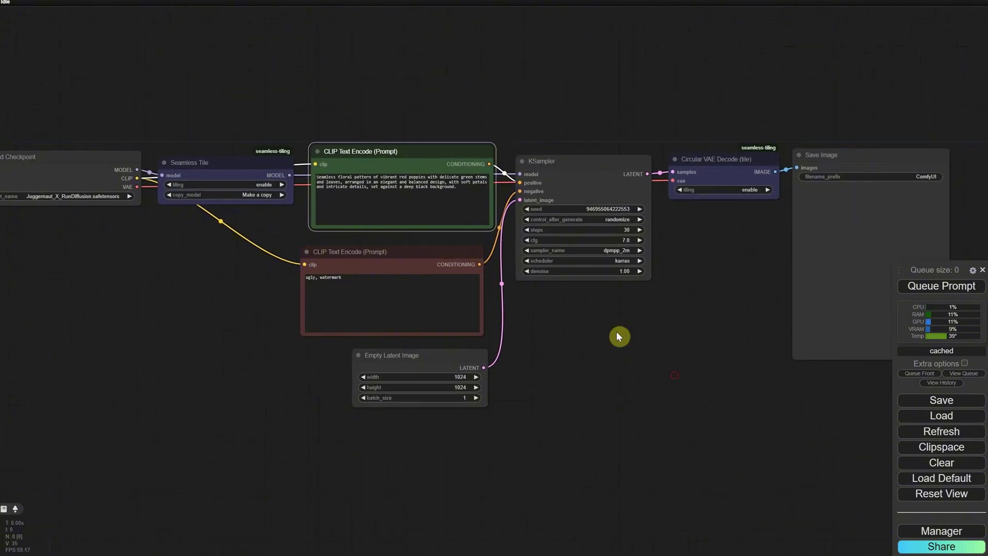
# - Queue the prompt and enlarge the Save Image node to view the poppy result
pyautogui.click(925, 286)
pyautogui.moveTo(133, 259); pyautogui.dragTo(239, 271)
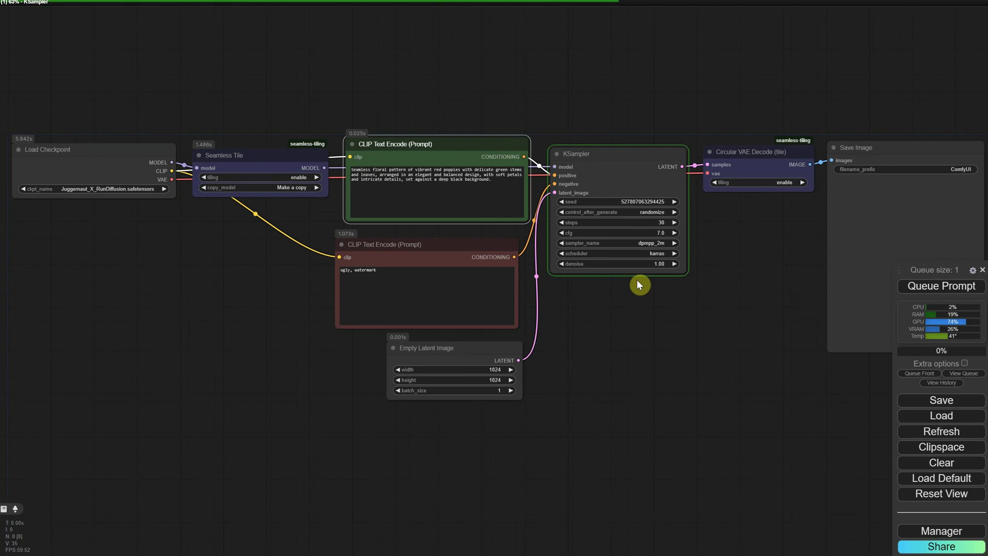
pyautogui.moveTo(728, 301); pyautogui.dragTo(540, 273)
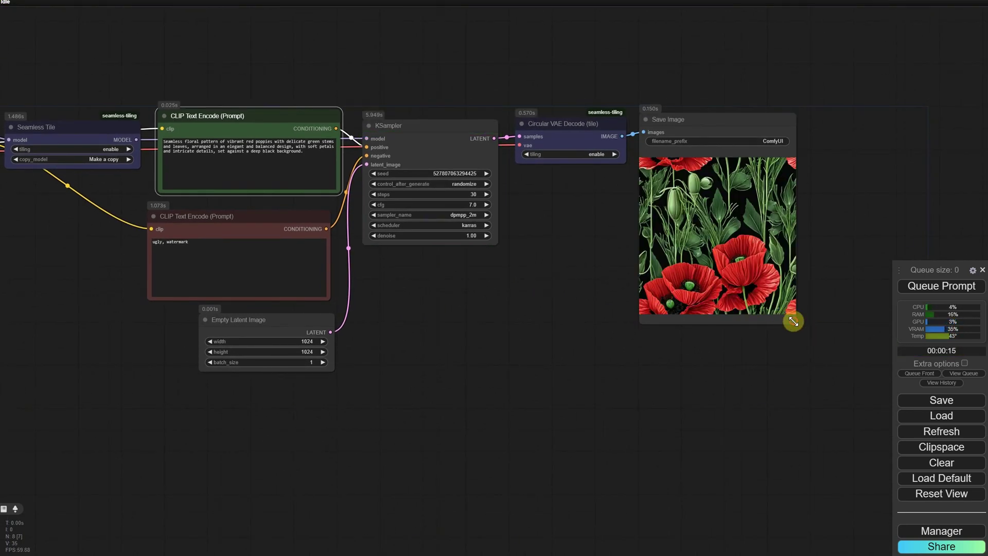
pyautogui.moveTo(795, 322); pyautogui.dragTo(879, 399)
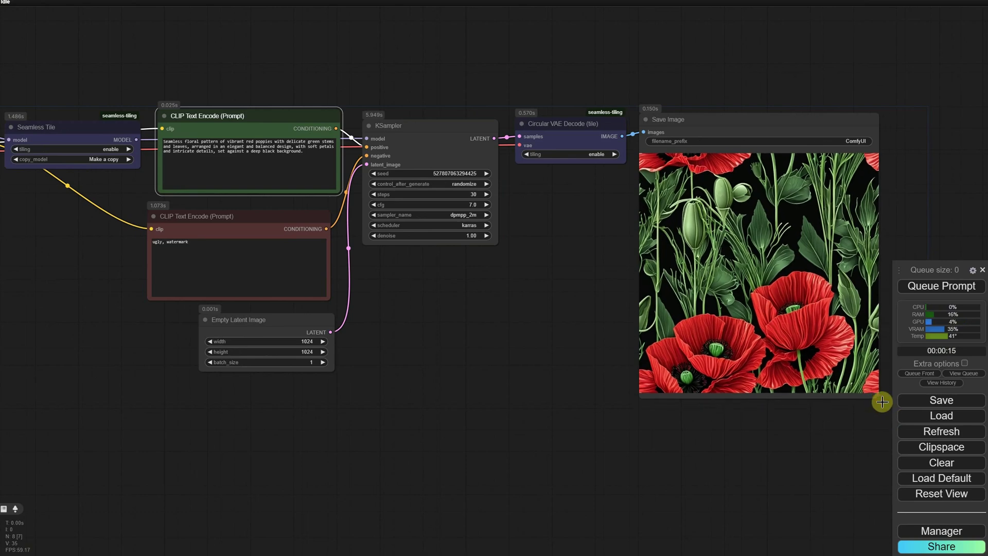
# - Copy the generated poppy image from the Save Image node
pyautogui.scroll(-3, 570, 290)
pyautogui.moveTo(564, 283); pyautogui.dragTo(441, 249)
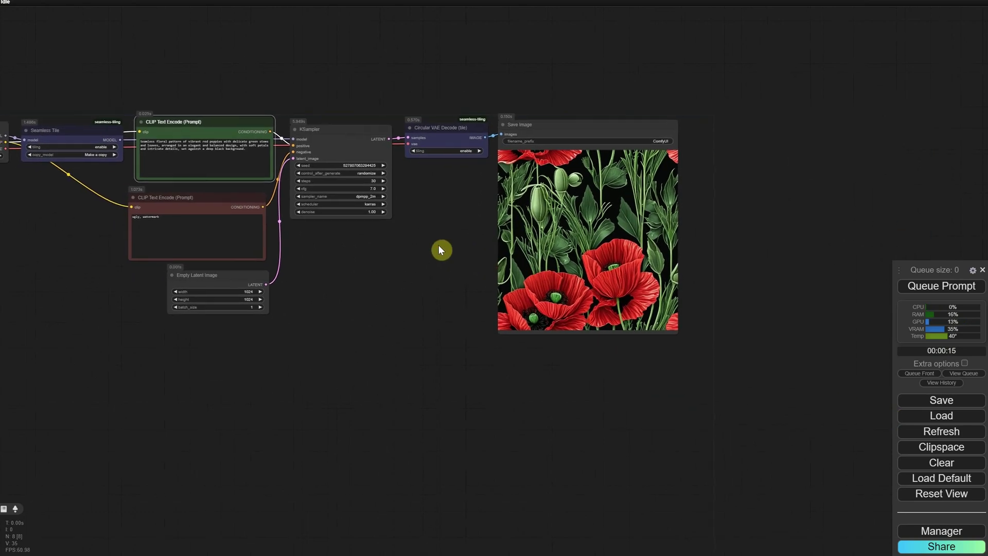
pyautogui.rightClick(540, 203)
pyautogui.click(573, 239)
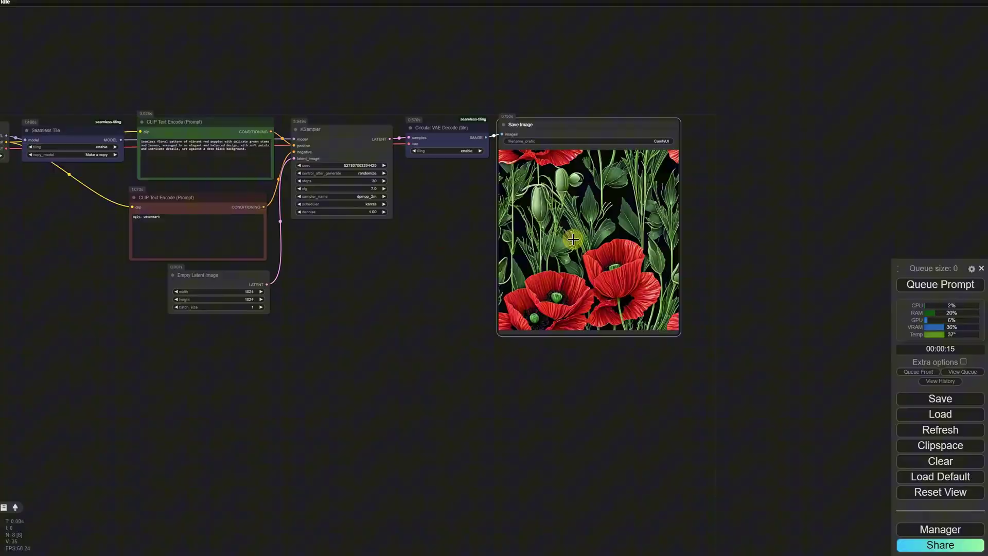
# - Paste the poppy image into Photoshop as Layer 1 and move it top-left
pyautogui.hotkey('alt', 'Tab')
pyautogui.hotkey('ctrl', 'v')
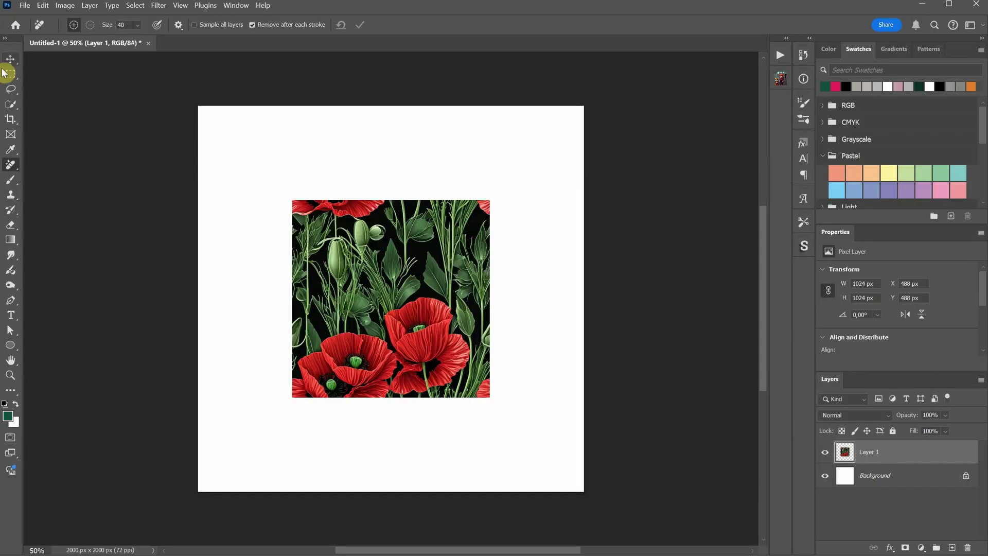
pyautogui.click(10, 59)
pyautogui.hotkey('ctrl', '+')
pyautogui.hotkey('ctrl', '+')
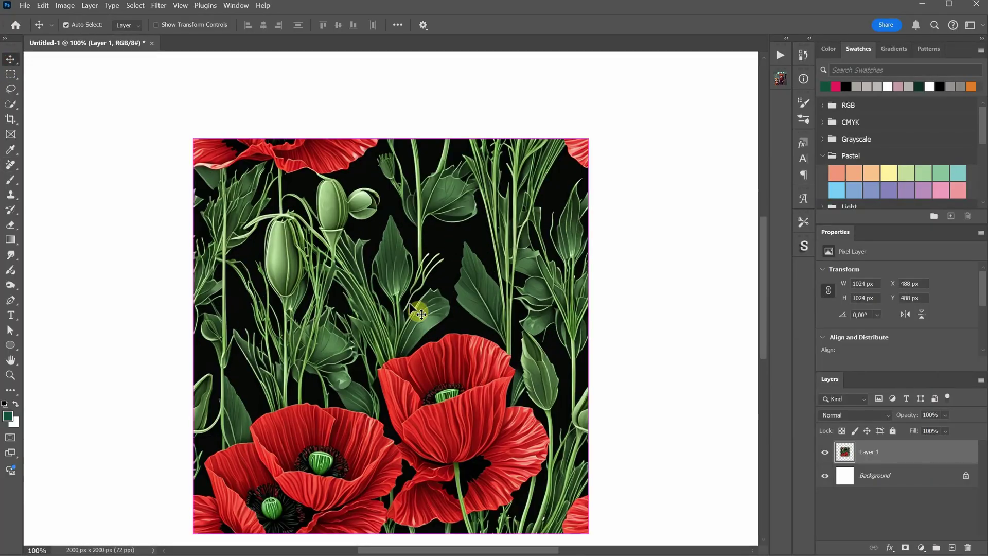
pyautogui.hotkey('ctrl', '-')
pyautogui.moveTo(411, 304); pyautogui.dragTo(285, 256)
# - Place duplicate tiles beside and below the original, aligning them edge to edge
pyautogui.moveTo(240, 290); pyautogui.dragTo(502, 306)
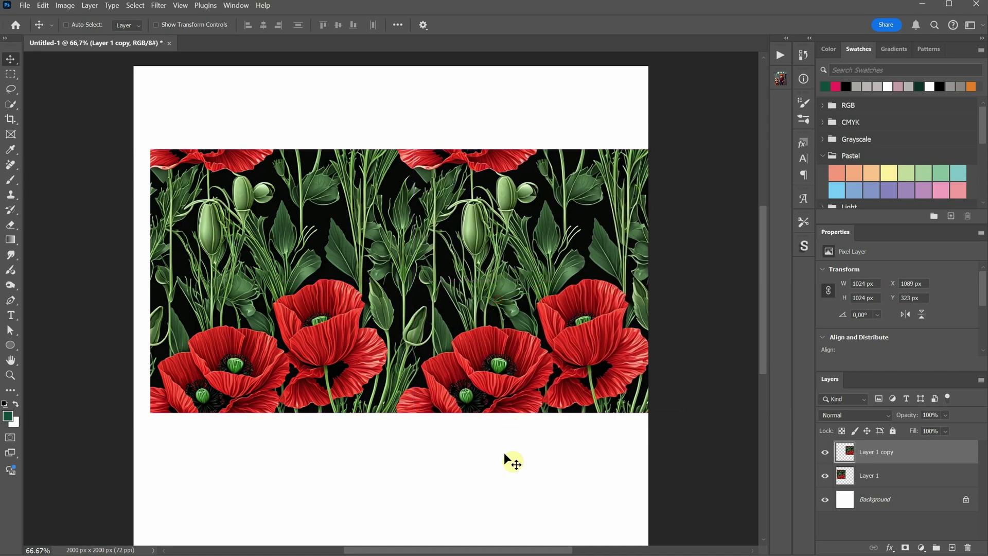
pyautogui.moveTo(348, 206); pyautogui.dragTo(333, 353)
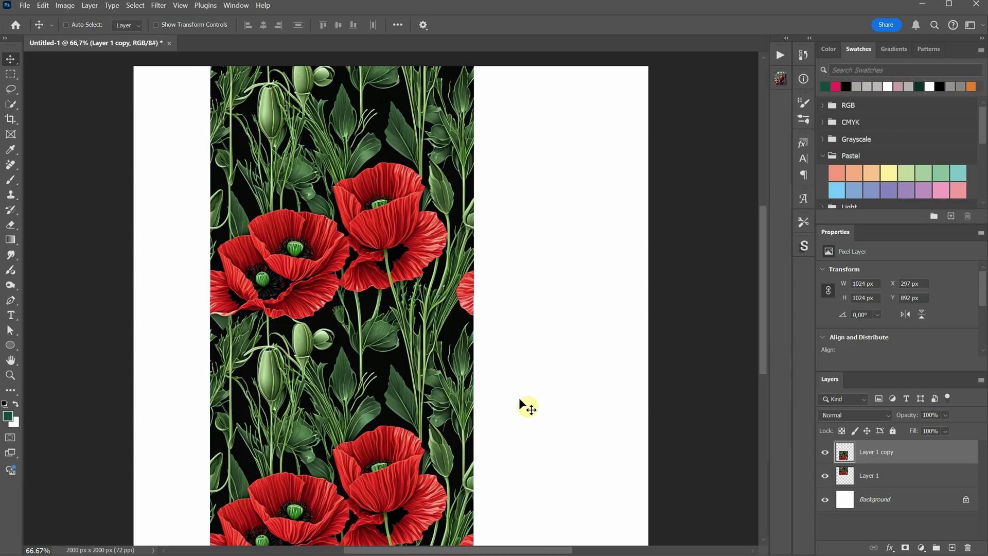
pyautogui.press('Left')
pyautogui.press('Right')
pyautogui.press('Right')
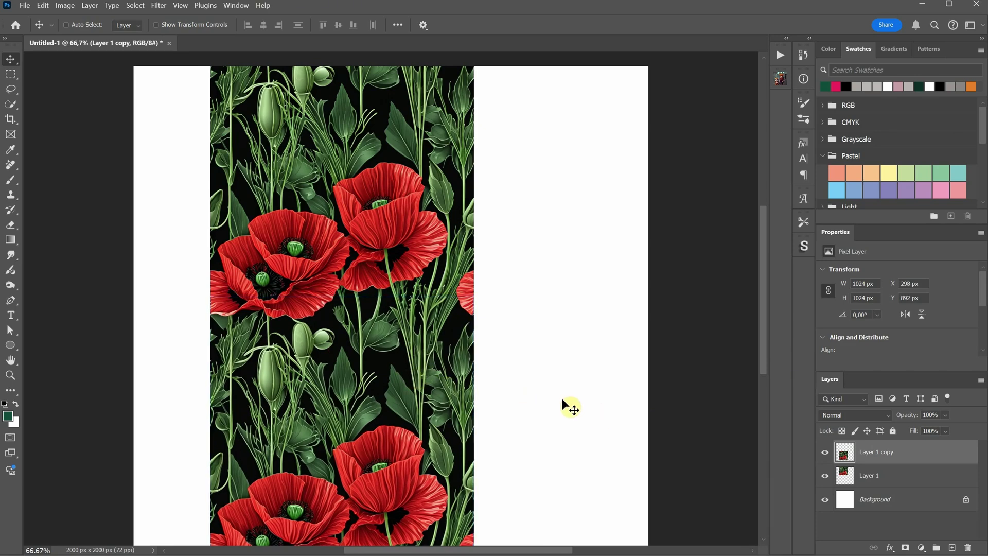
# - Create a new 1024 px document from the clipboard preset and paste the poppy tile
pyautogui.click(25, 5)
pyautogui.click(36, 23)
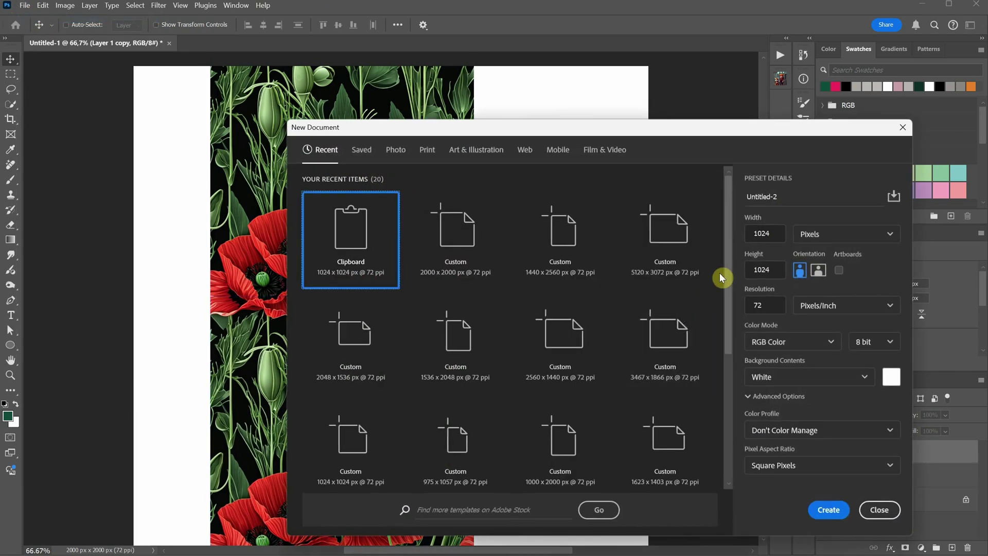
pyautogui.click(828, 509)
pyautogui.hotkey('ctrl', 'v')
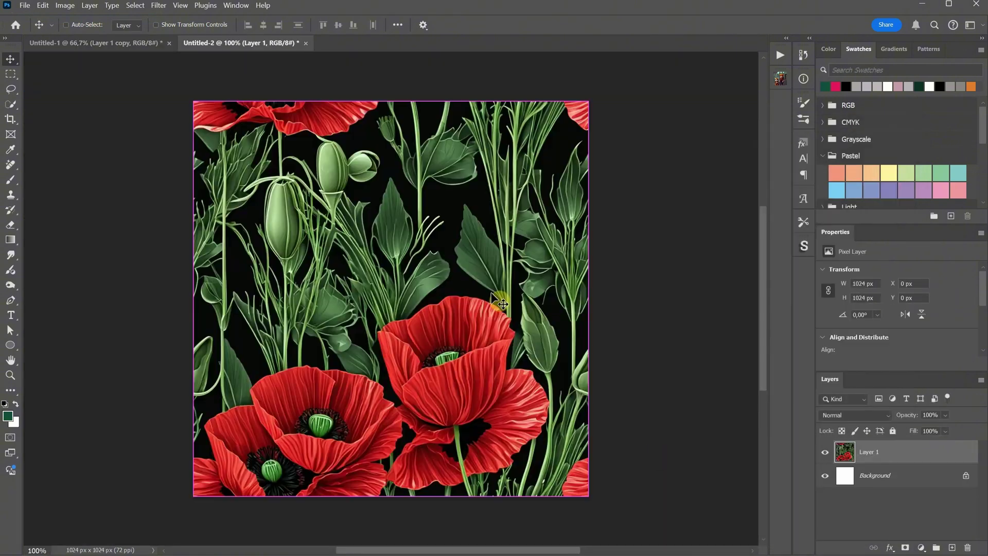
# - Define the tile as a pattern named 'poppy', then start another new document
pyautogui.click(46, 6)
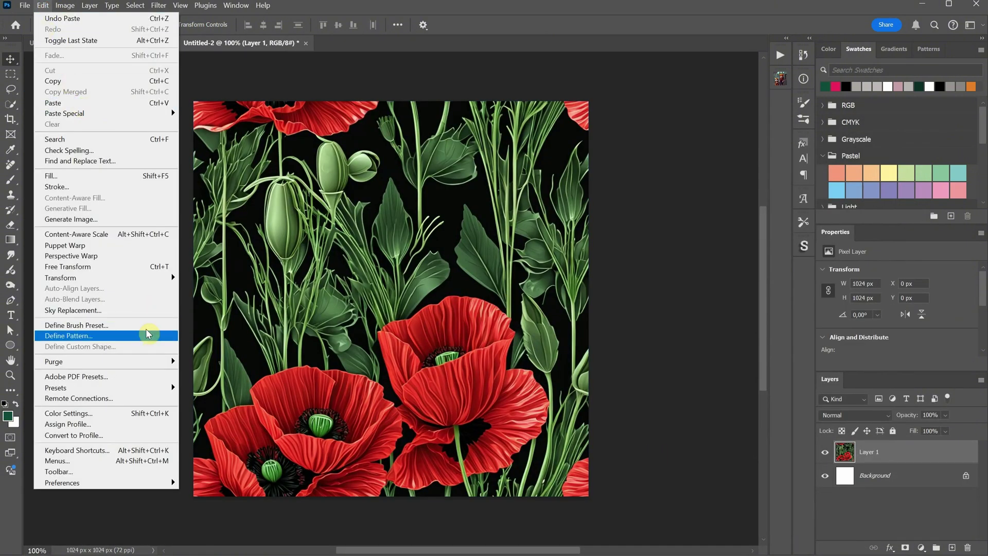
pyautogui.click(132, 342)
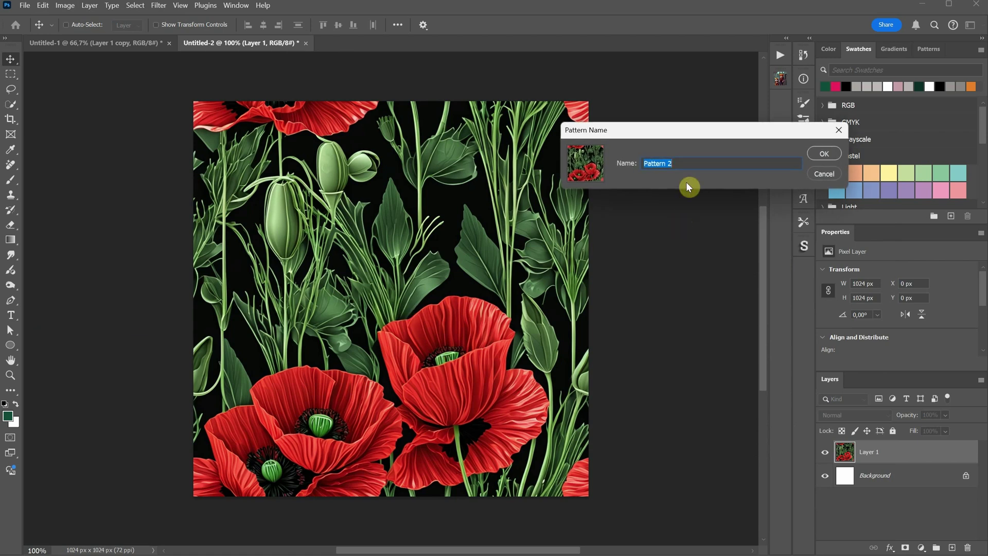
pyautogui.write('poppy')
pyautogui.press('Return')
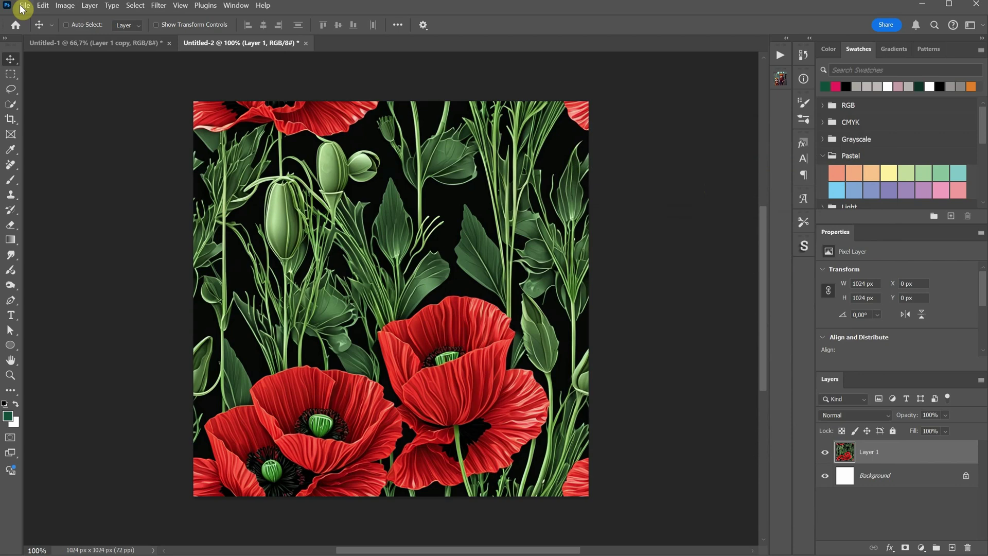
pyautogui.click(23, 6)
pyautogui.click(32, 18)
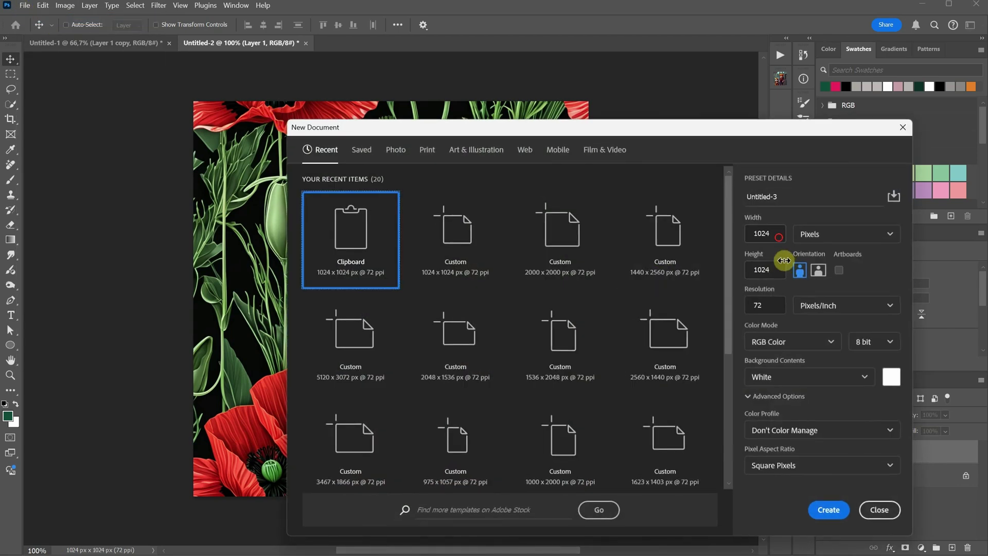
# - Create a 3000×3000 px document and add a Pattern Fill layer using the poppy pattern
pyautogui.doubleClick(764, 233)
pyautogui.write('3000')
pyautogui.press('Return')
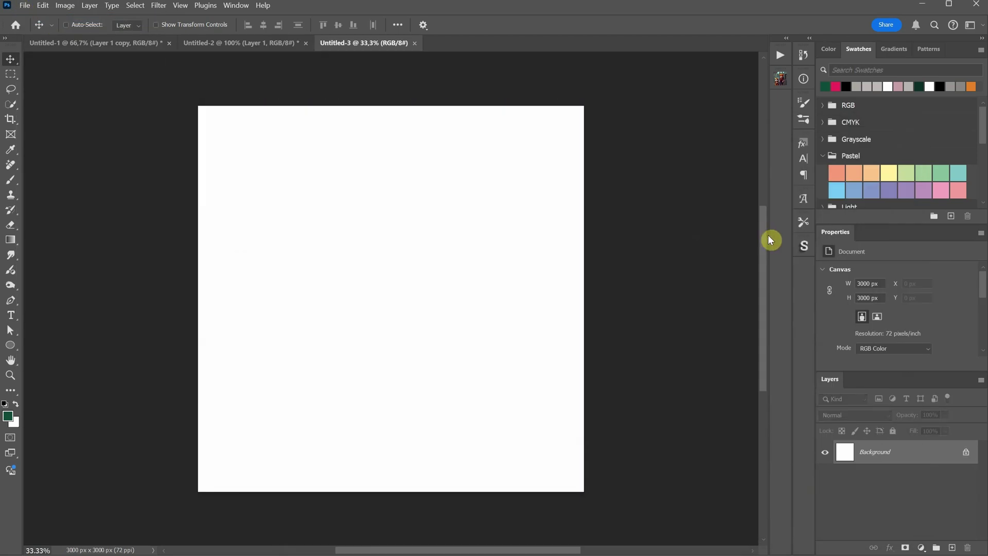
pyautogui.click(922, 547)
pyautogui.click(929, 355)
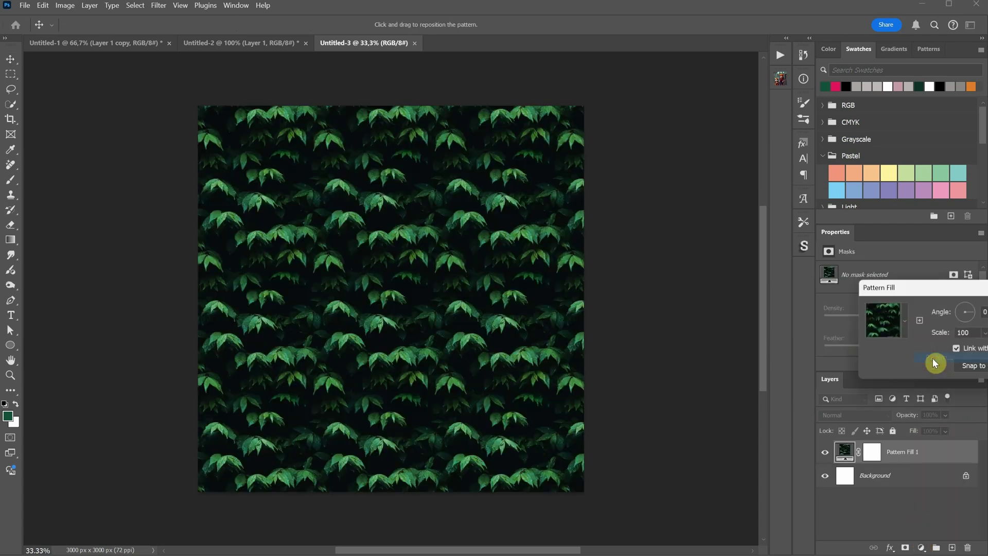
pyautogui.moveTo(766, 275); pyautogui.dragTo(647, 261)
pyautogui.click(604, 282)
pyautogui.click(570, 391)
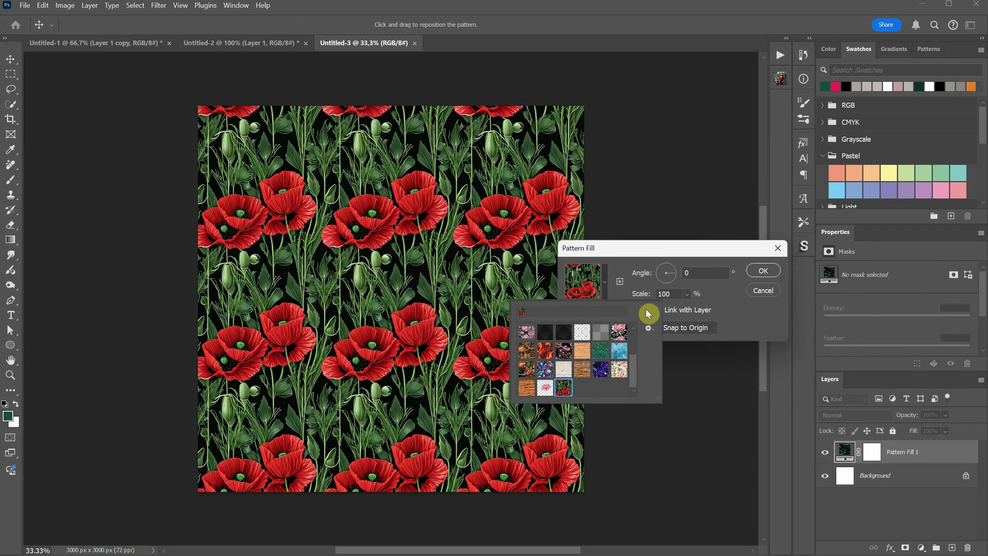
pyautogui.click(663, 253)
# - Adjust the pattern fill's scale to 166% and set its angle to 0° before confirming
pyautogui.moveTo(415, 277); pyautogui.dragTo(346, 345)
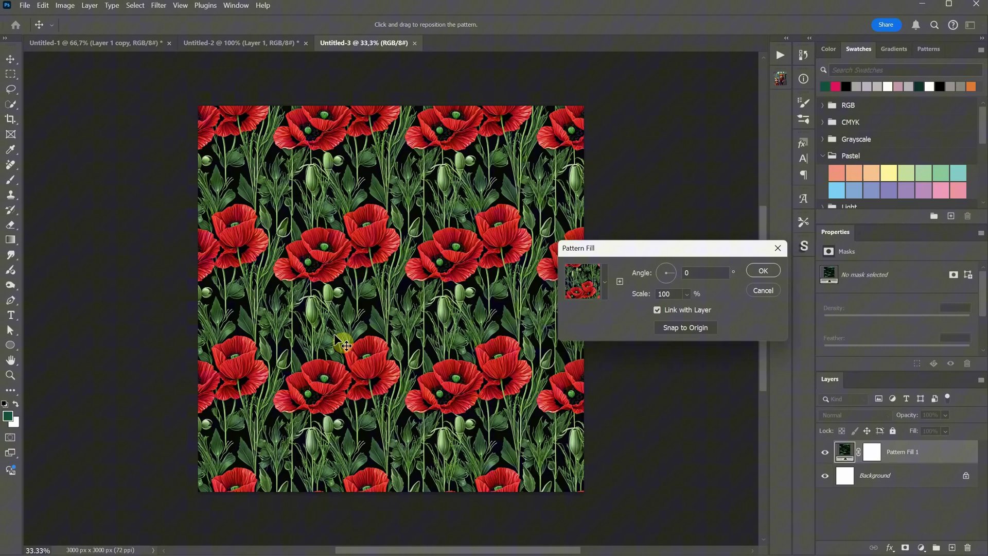
pyautogui.moveTo(343, 344); pyautogui.dragTo(427, 409)
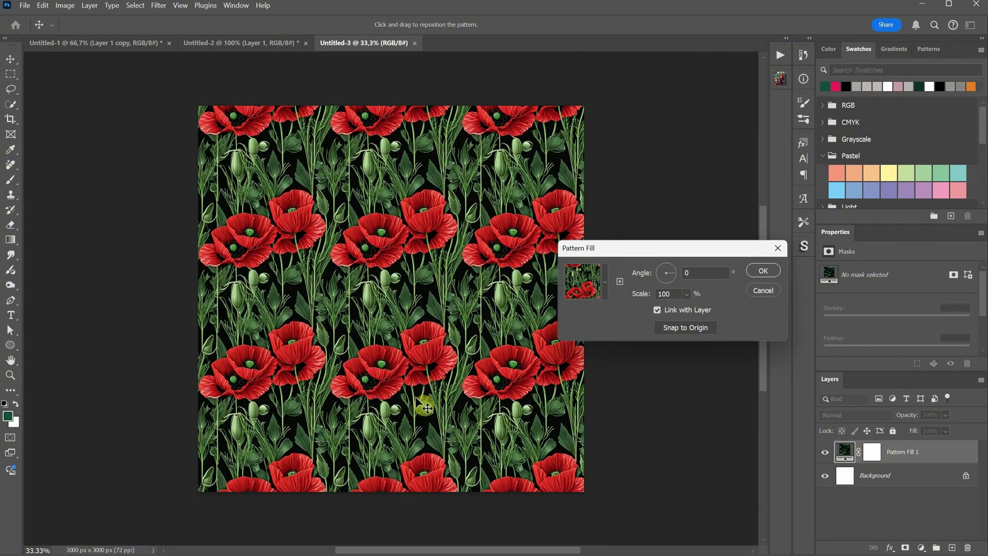
pyautogui.click(686, 294)
pyautogui.moveTo(691, 311); pyautogui.dragTo(690, 315)
pyautogui.click(665, 294)
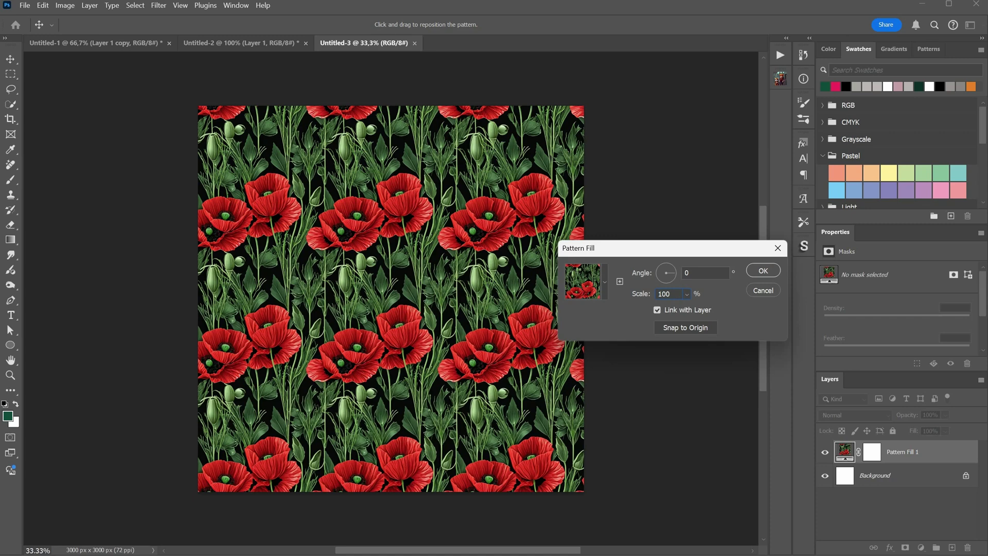
pyautogui.click(673, 275)
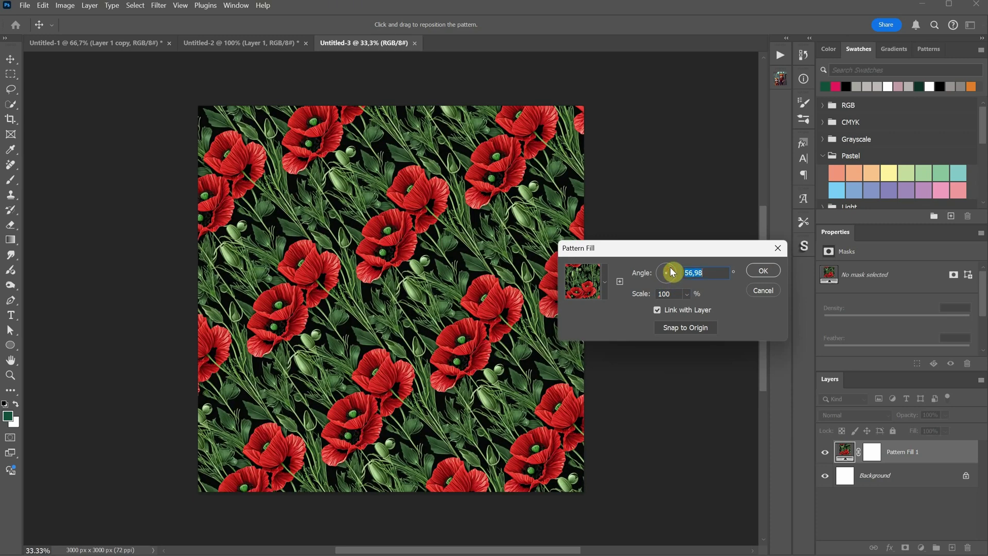
pyautogui.moveTo(673, 272); pyautogui.dragTo(678, 279)
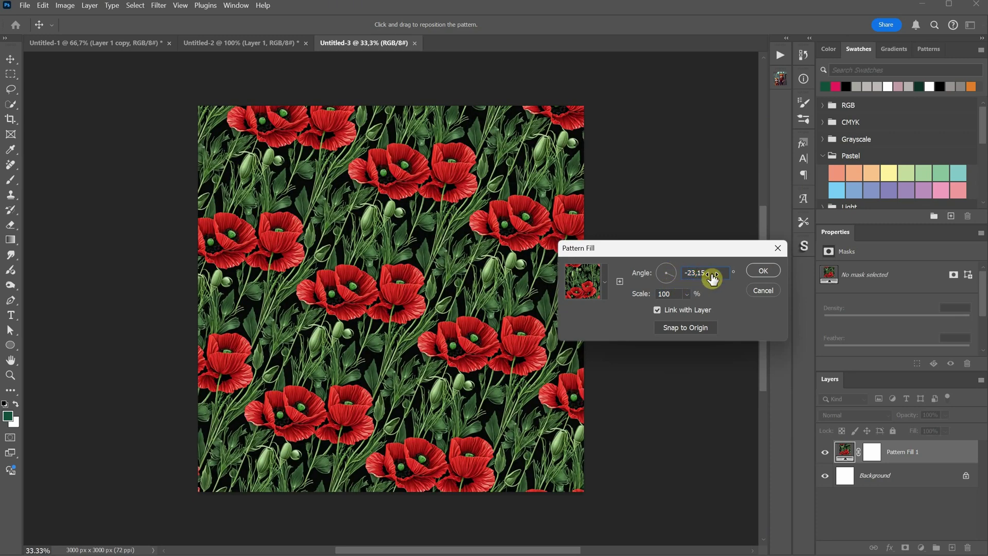
pyautogui.write('0')
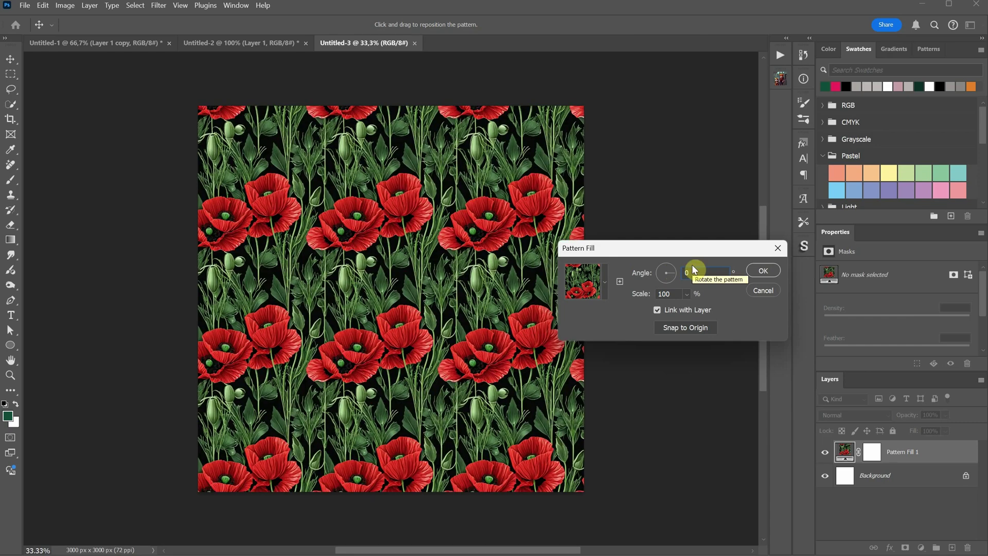
pyautogui.click(761, 272)
# - Zoom in and offset the poppy pattern to check the seams, then zoom out
pyautogui.hotkey('ctrl', '+')
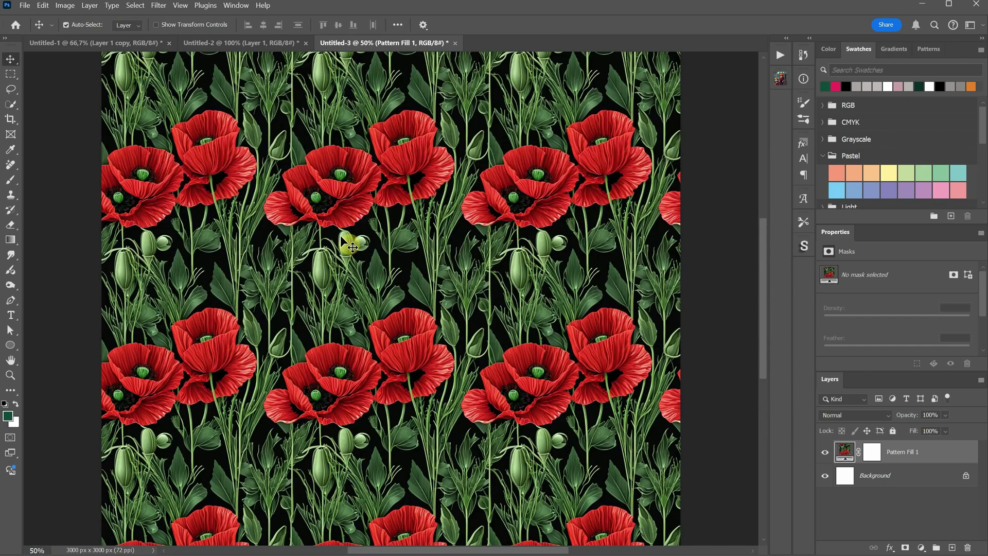
pyautogui.moveTo(362, 241); pyautogui.dragTo(498, 267)
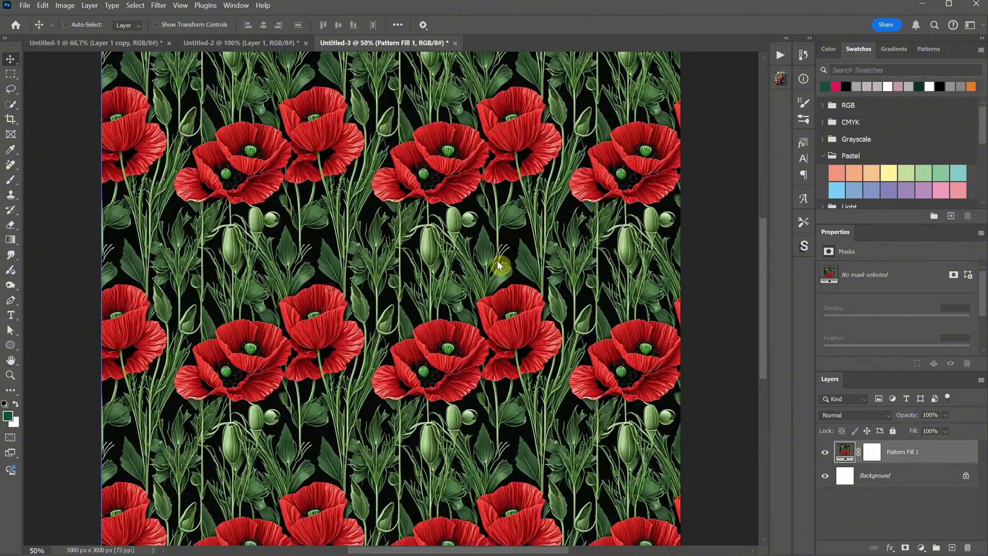
pyautogui.hotkey('ctrl', '-')
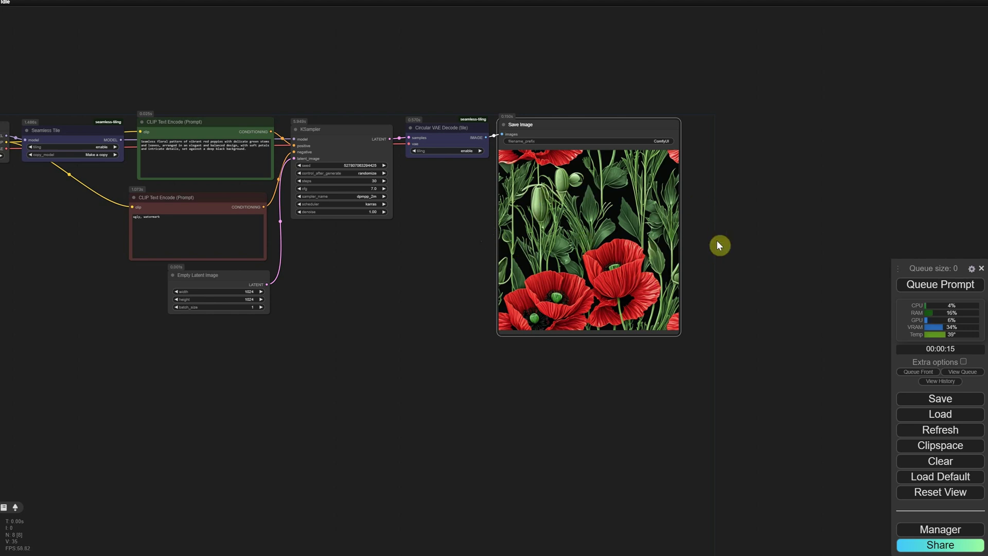
# - Add an iTools Grid Filler node and place it above Save Image
pyautogui.moveTo(411, 258); pyautogui.dragTo(301, 247)
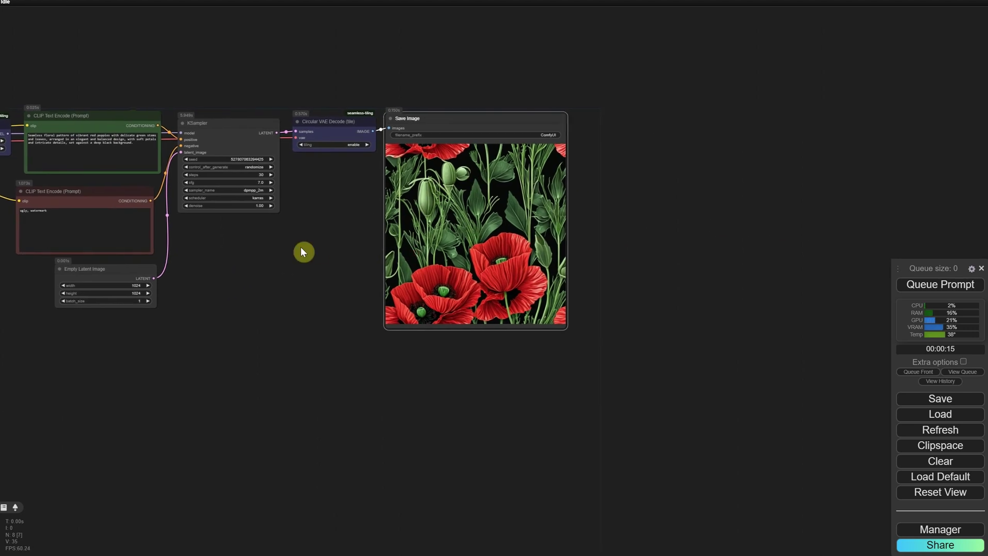
pyautogui.moveTo(436, 128); pyautogui.dragTo(443, 186)
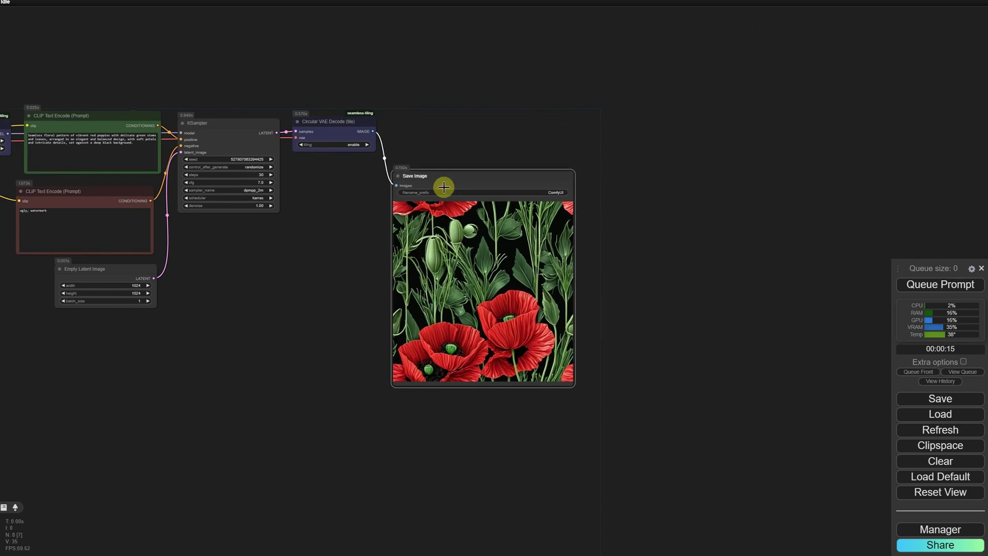
pyautogui.doubleClick(482, 102)
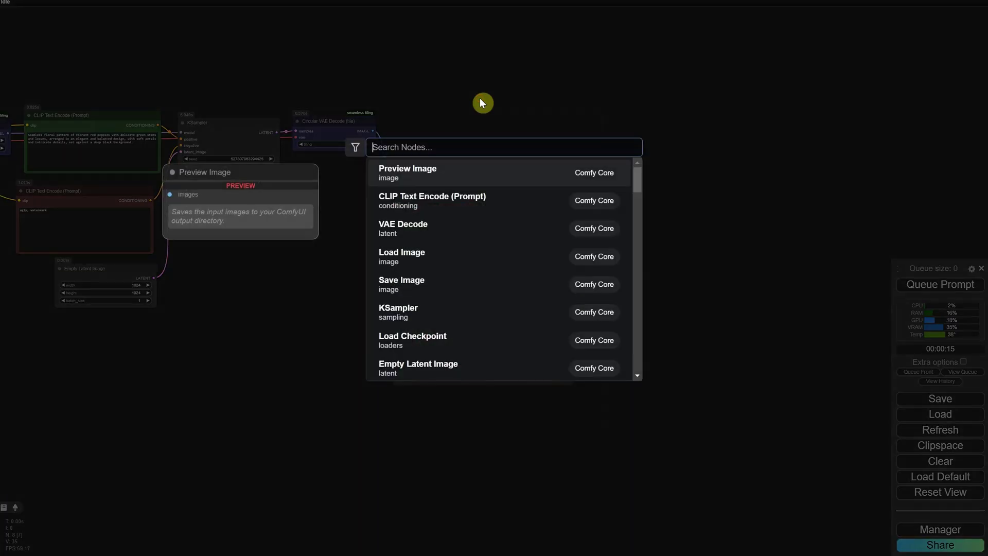
pyautogui.write('itools g')
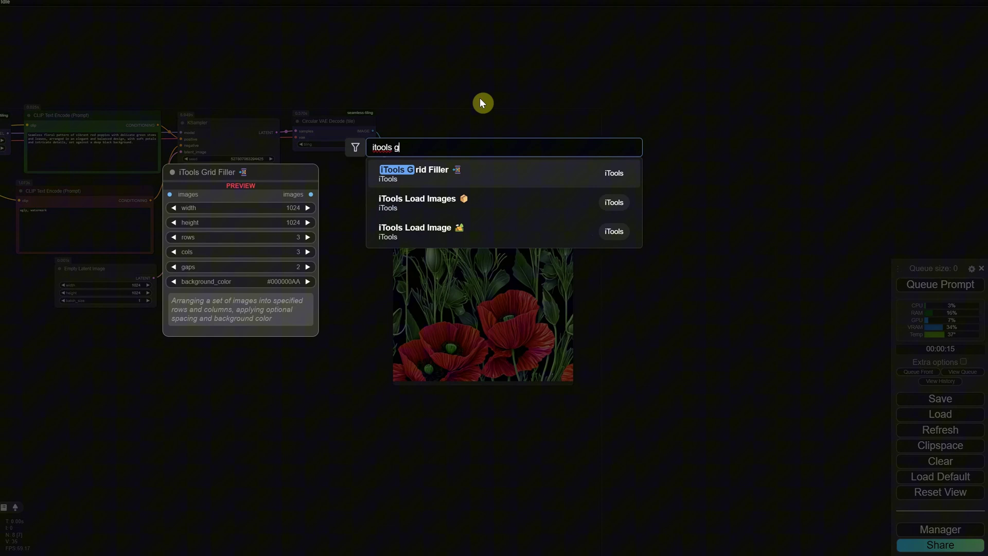
pyautogui.write('rid')
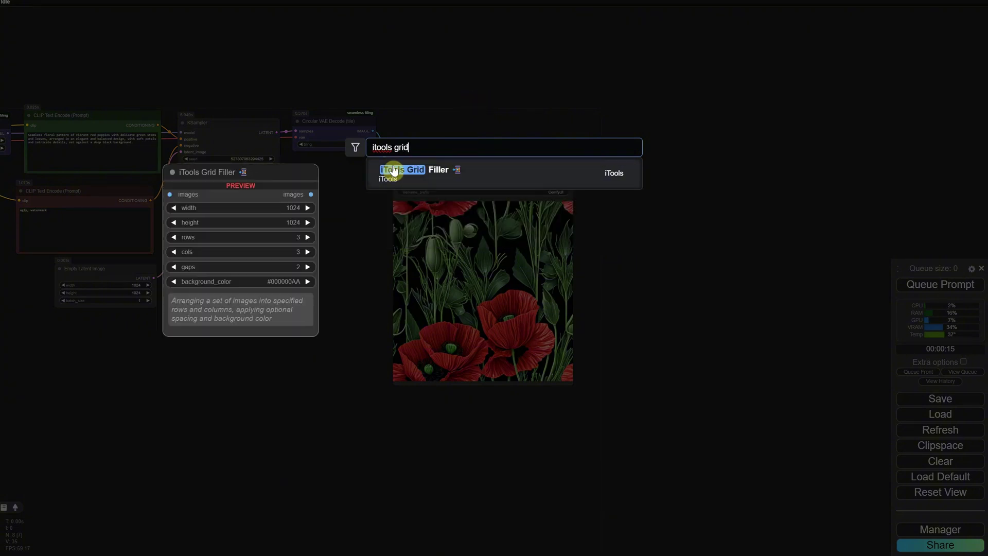
pyautogui.click(438, 185)
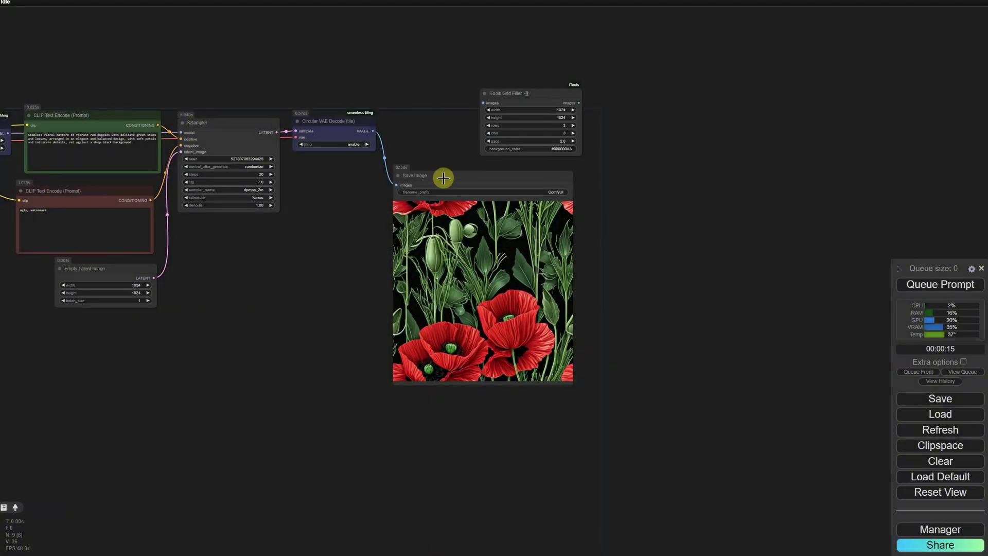
pyautogui.scroll(8, 621, 128)
pyautogui.moveTo(623, 130); pyautogui.dragTo(706, 276)
pyautogui.moveTo(542, 195); pyautogui.dragTo(459, 148)
# - Connect the decoded image to Grid Filler's images input and duplicate the Save Image node
pyautogui.moveTo(239, 268); pyautogui.dragTo(368, 173)
pyautogui.scroll(-6, 431, 194)
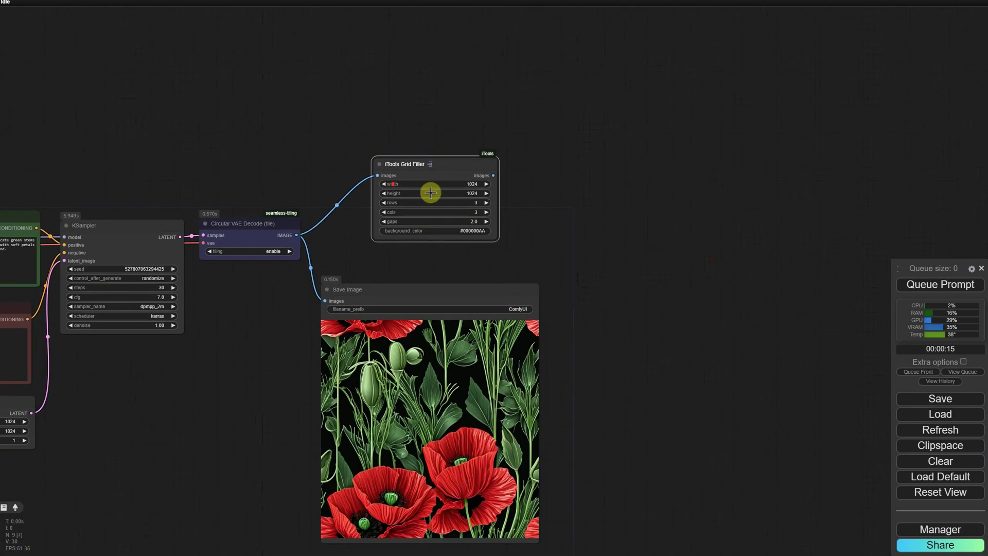
pyautogui.moveTo(627, 280); pyautogui.dragTo(443, 228)
pyautogui.click(338, 218)
pyautogui.hotkey('ctrl', 'c')
pyautogui.hotkey('ctrl', 'v')
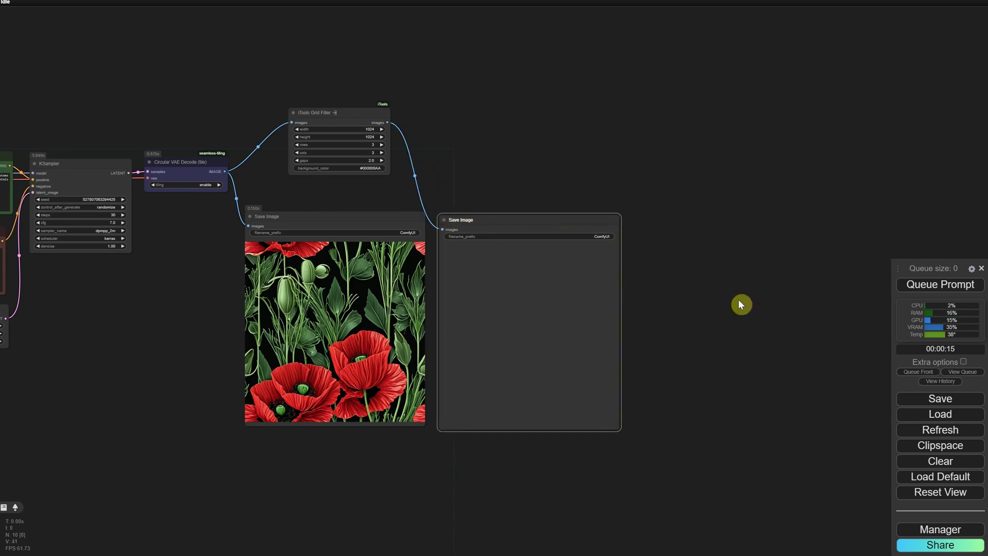
# - Generate a new poppy tile and its 3×3 grid output
pyautogui.click(924, 283)
pyautogui.scroll(3, 764, 154)
pyautogui.moveTo(763, 128); pyautogui.dragTo(675, 132)
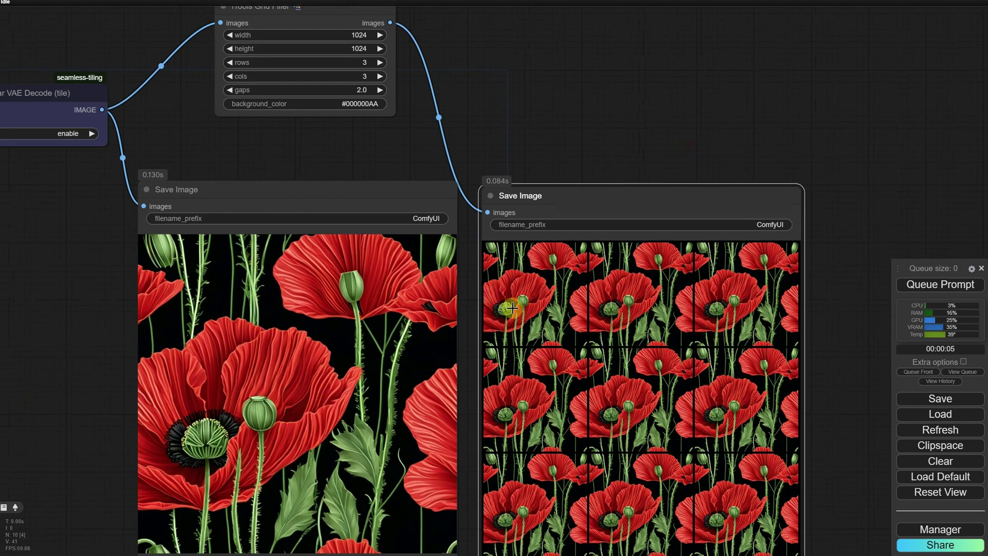
pyautogui.scroll(4, 552, 148)
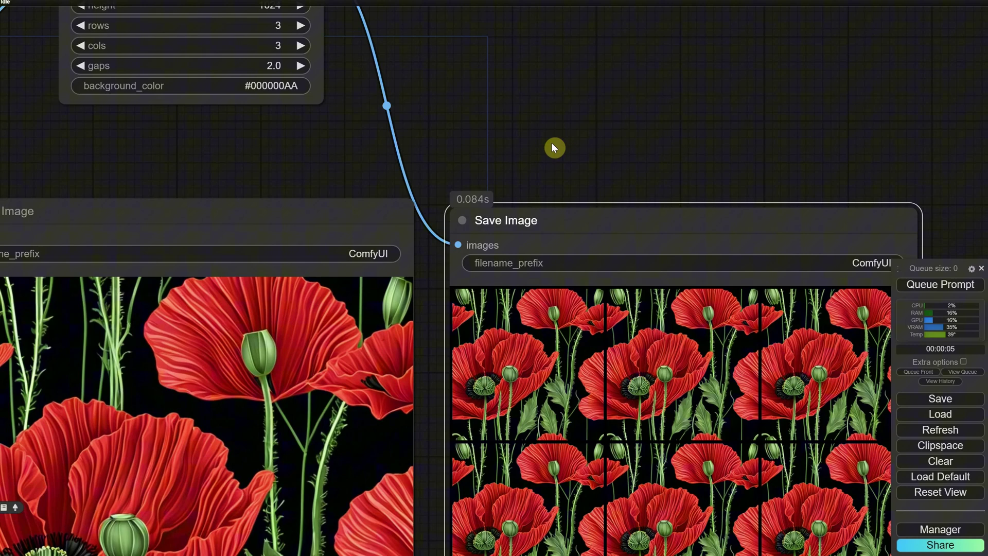
pyautogui.scroll(-5, 553, 148)
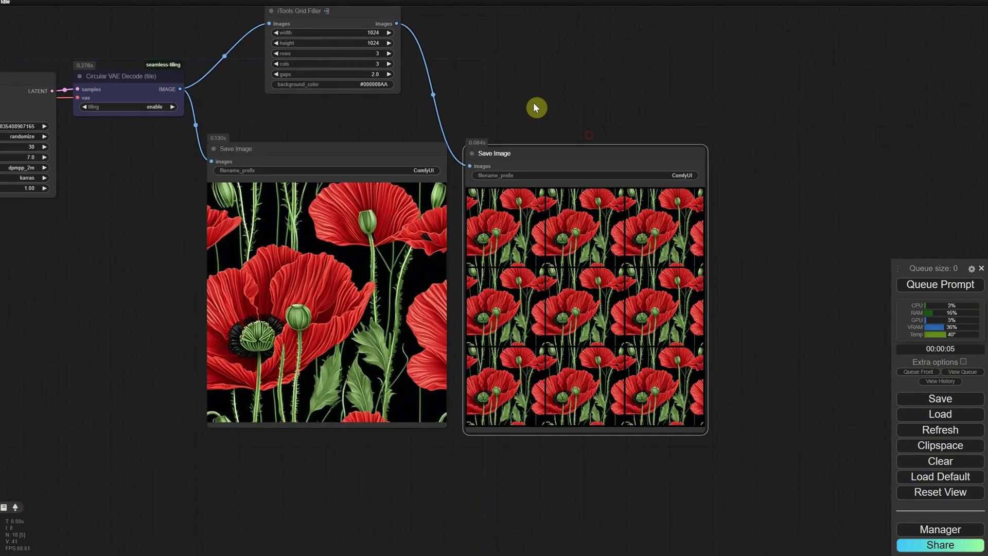
# - Enlarge the grid Save Image preview to show the 3×3 poppy grid
pyautogui.moveTo(533, 103); pyautogui.dragTo(390, 32)
pyautogui.moveTo(567, 356); pyautogui.dragTo(762, 545)
pyautogui.scroll(1, 255, 45)
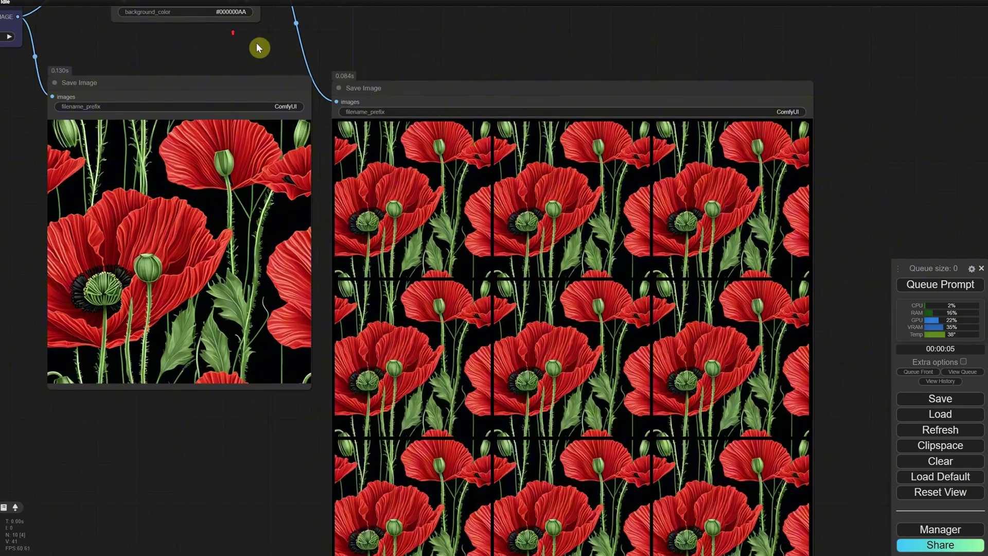
pyautogui.moveTo(256, 44); pyautogui.dragTo(261, 126)
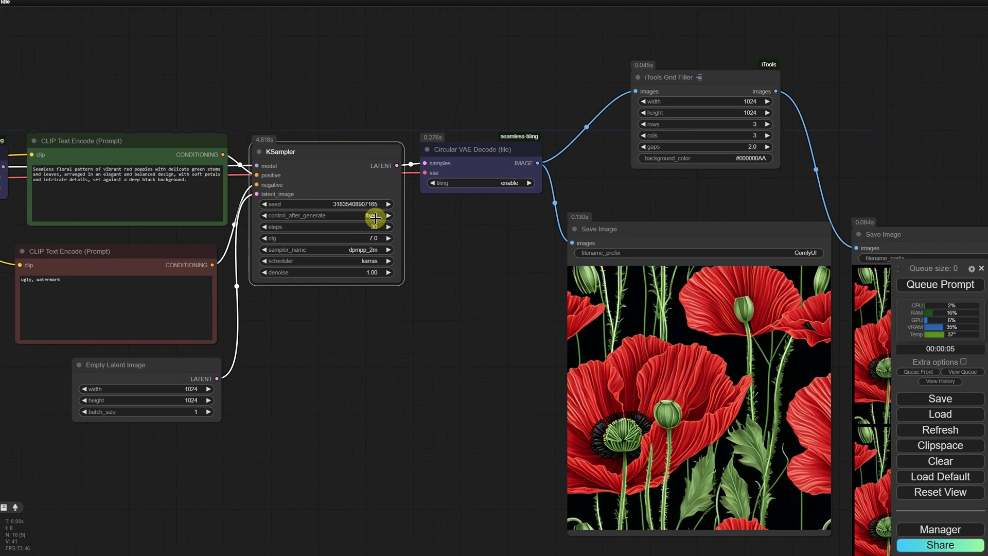
pyautogui.moveTo(463, 270); pyautogui.dragTo(194, 239)
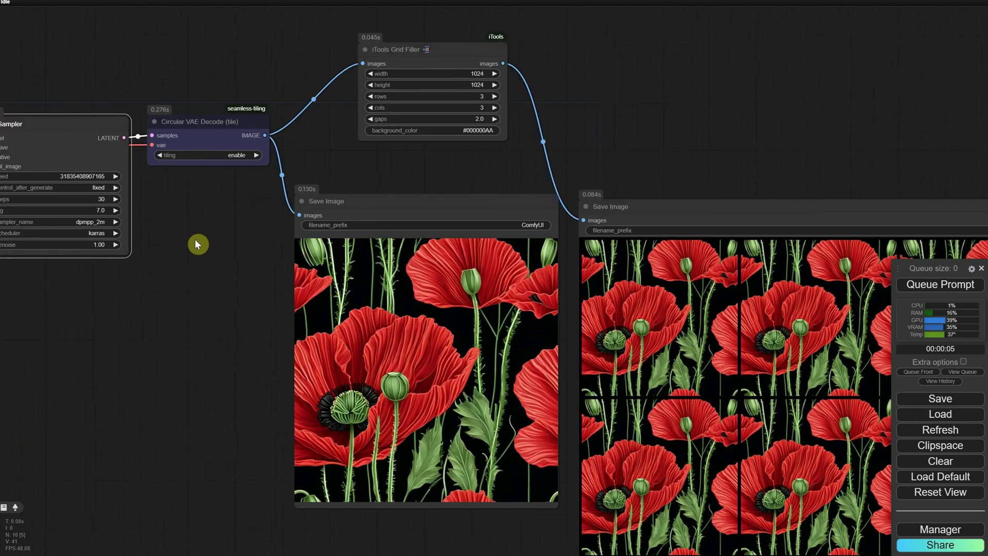
# - Set the Grid Filler gaps to 0.0 and regenerate the poppy grid
pyautogui.click(943, 284)
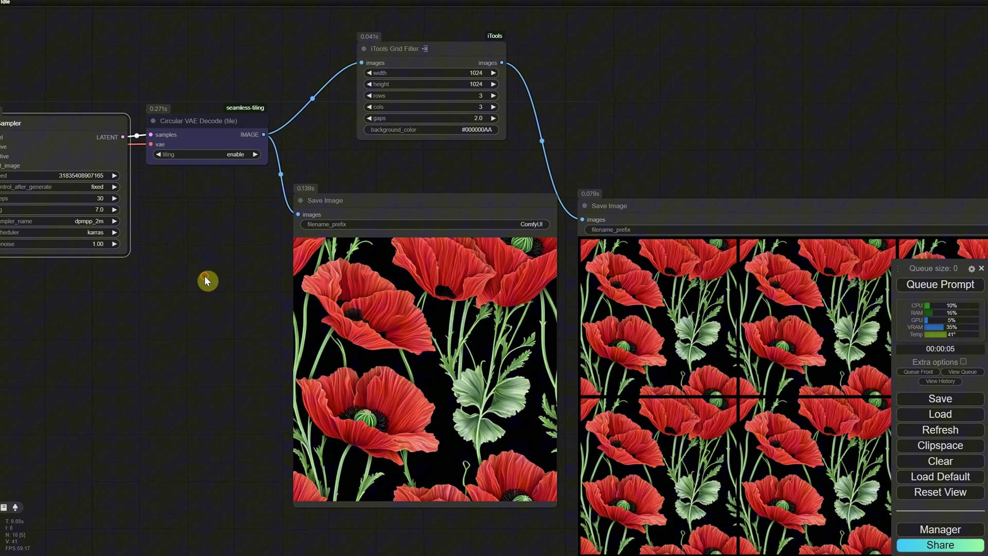
pyautogui.moveTo(205, 276); pyautogui.dragTo(125, 214)
pyautogui.scroll(-1, 125, 214)
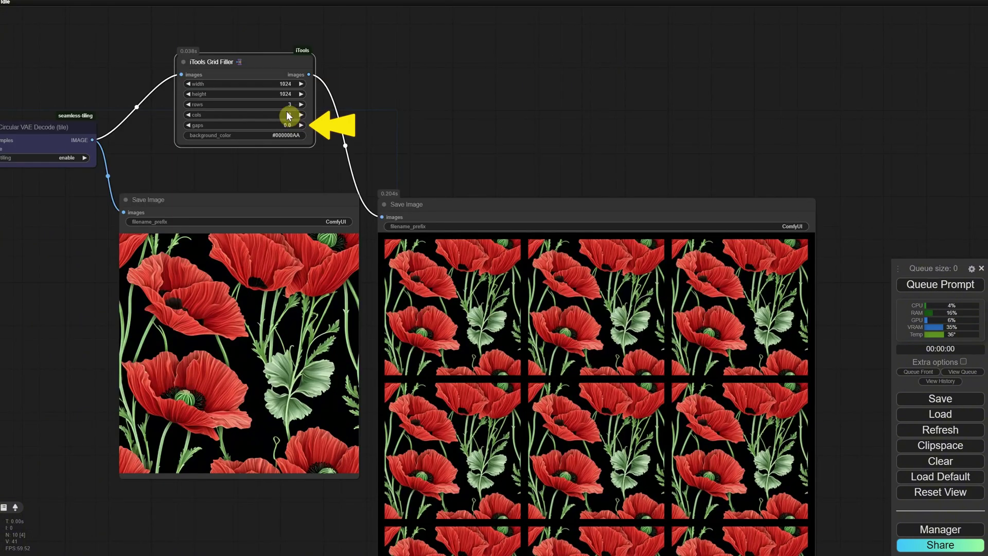
pyautogui.click(920, 285)
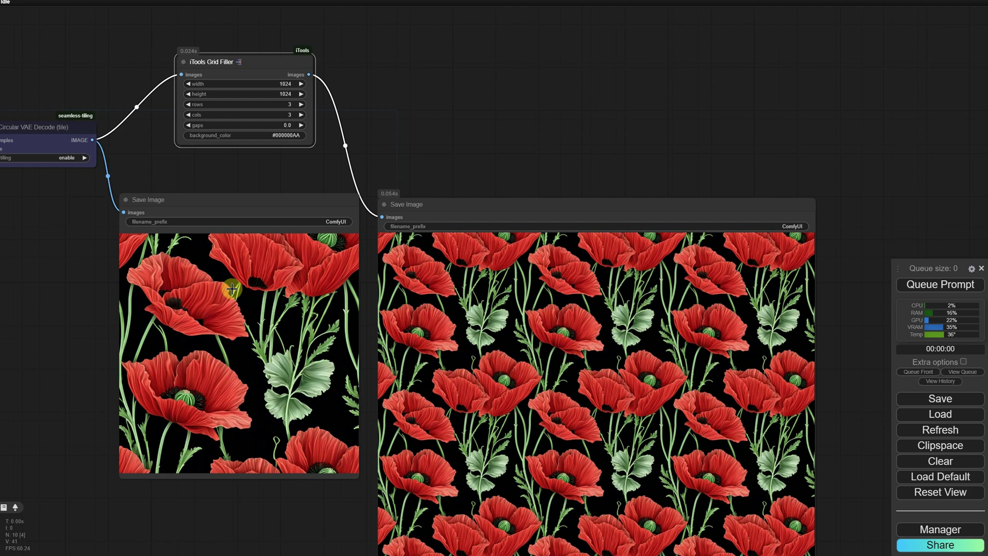
# - Compare the Empty Latent image size with the grid's 1024 width and height
pyautogui.scroll(-1, 29, 269)
pyautogui.moveTo(29, 269); pyautogui.dragTo(242, 282)
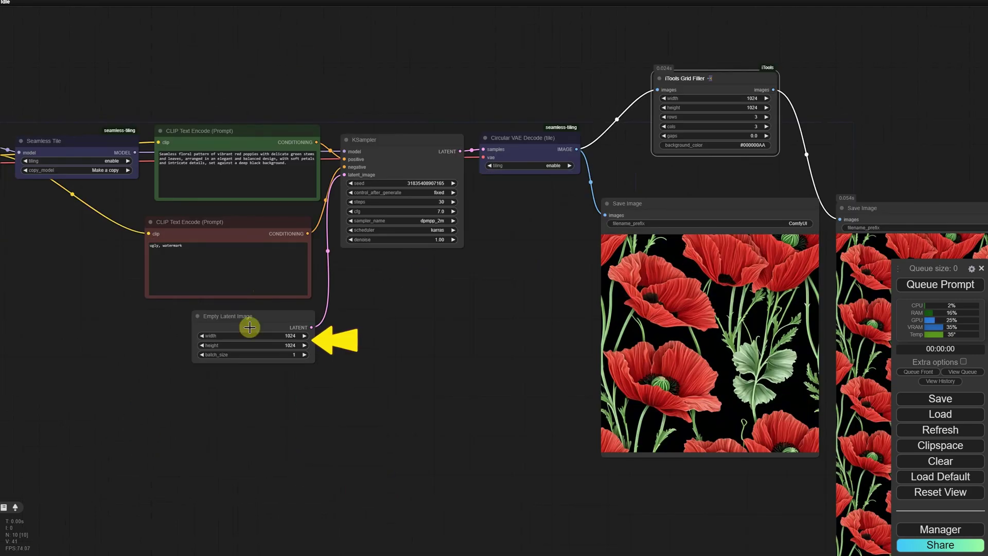
pyautogui.moveTo(524, 312); pyautogui.dragTo(238, 281)
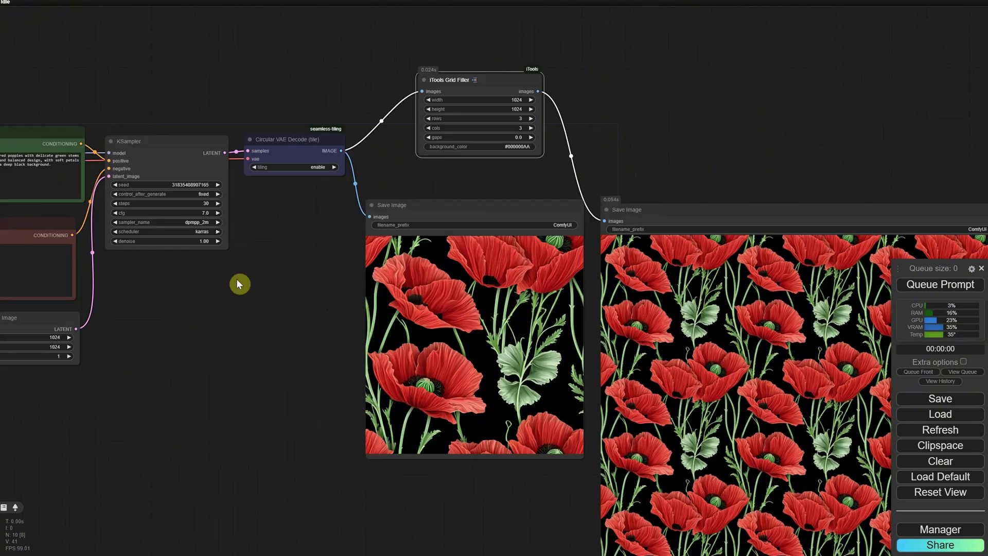
pyautogui.moveTo(655, 184)
pyautogui.mouseDown()
pyautogui.moveTo(478, 184)
pyautogui.moveTo(413, 106)
pyautogui.mouseUp()
pyautogui.scroll(2, 477, 179)
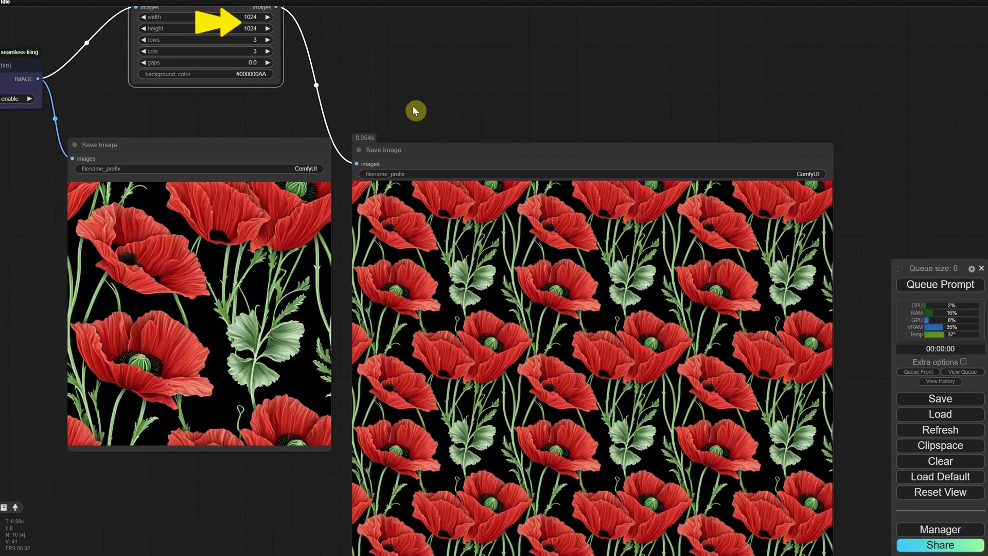
pyautogui.moveTo(395, 28); pyautogui.dragTo(408, 67)
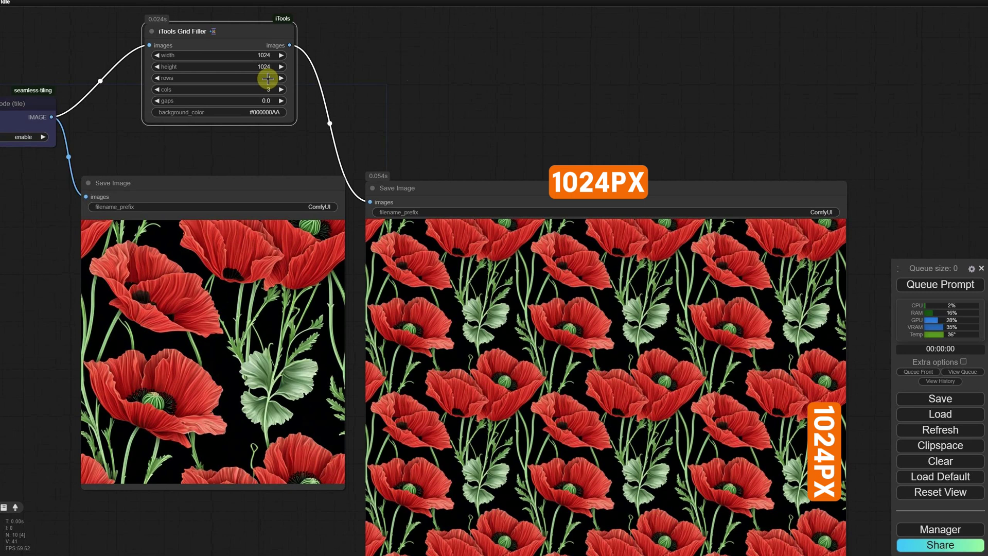
# - Set the Grid Filler to 2 rows and 2 columns and regenerate
pyautogui.click(267, 78)
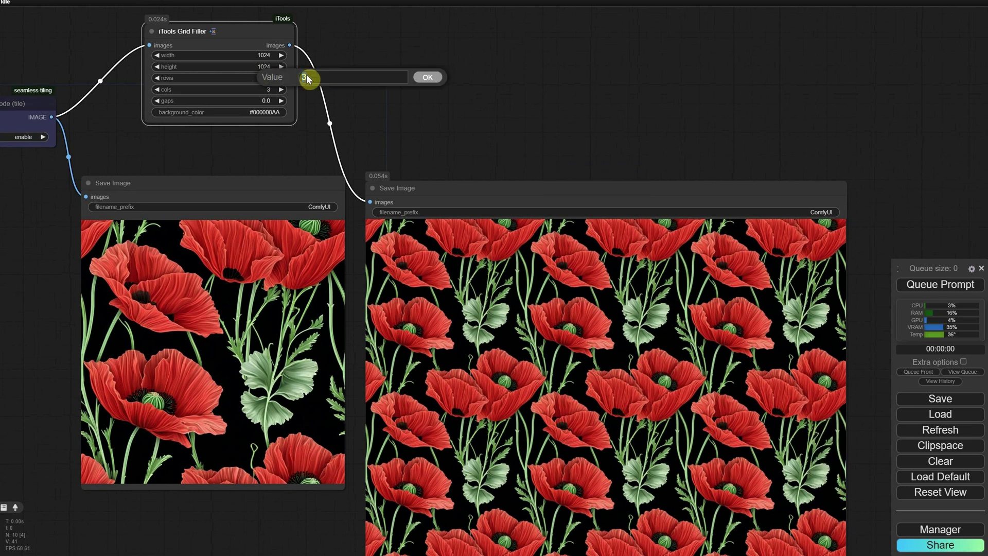
pyautogui.click(272, 90)
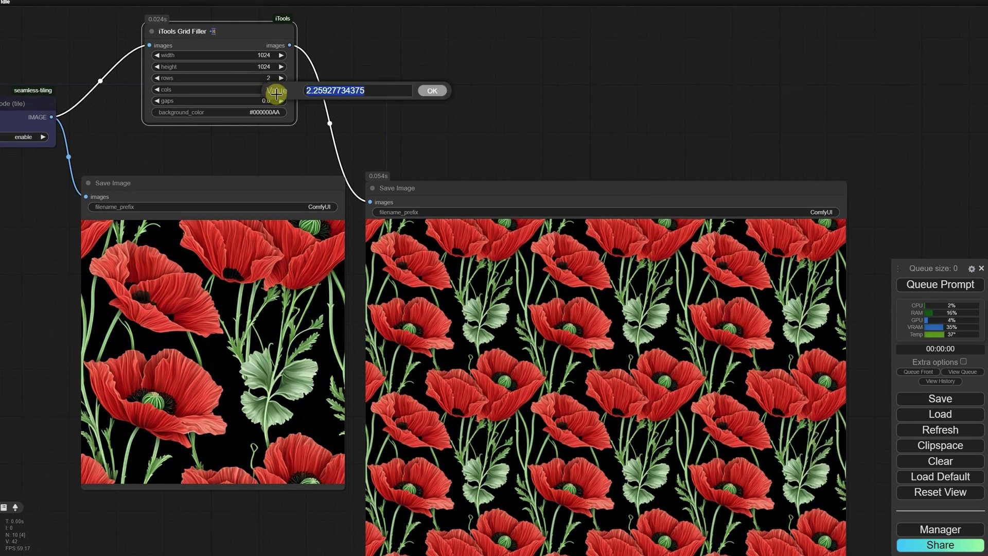
pyautogui.write('2')
pyautogui.press('Return')
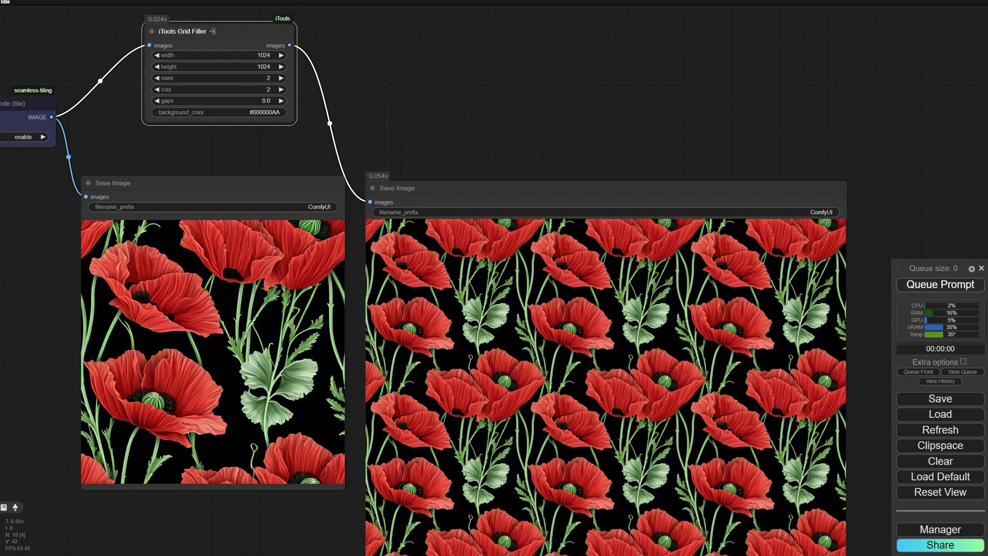
pyautogui.click(942, 286)
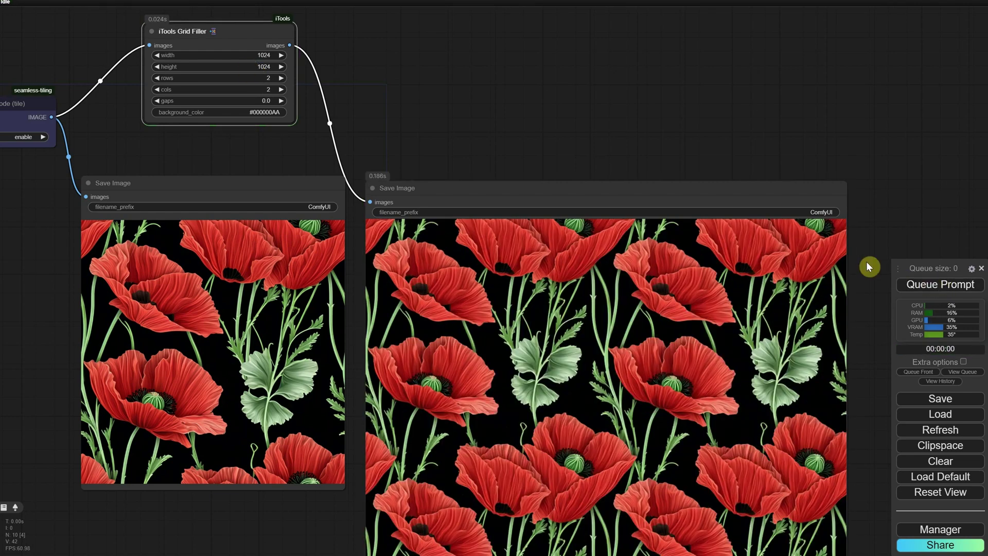
pyautogui.scroll(-1, 567, 335)
pyautogui.scroll(1, 566, 334)
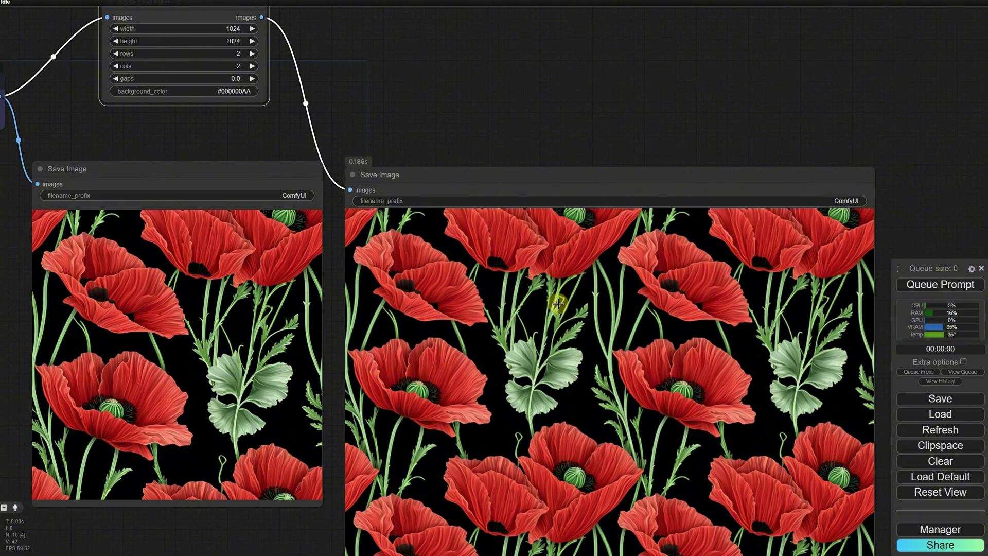
pyautogui.moveTo(514, 83); pyautogui.dragTo(541, 125)
# - Double the Grid Filler width and height to 2048 (1024*2) and re-run
pyautogui.click(235, 59)
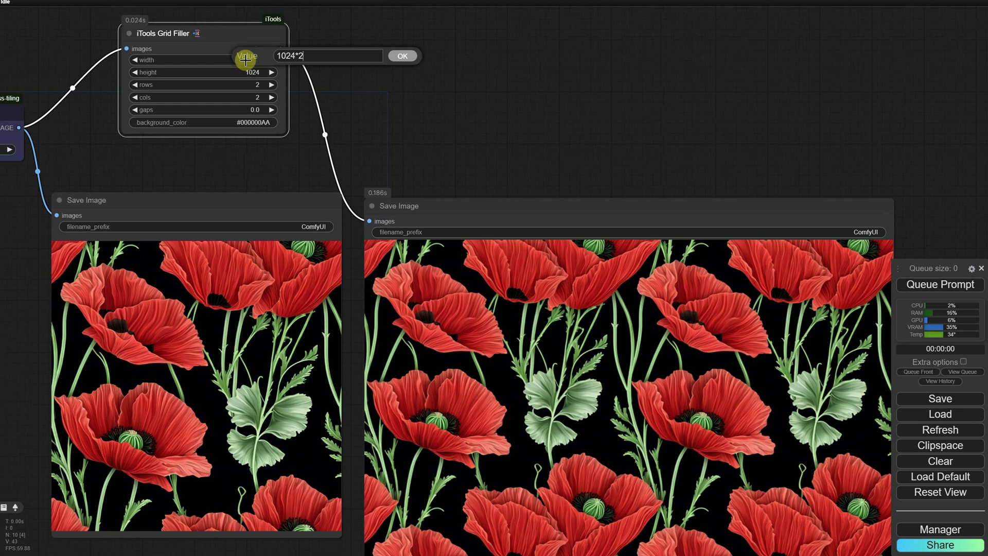
pyautogui.press('Return')
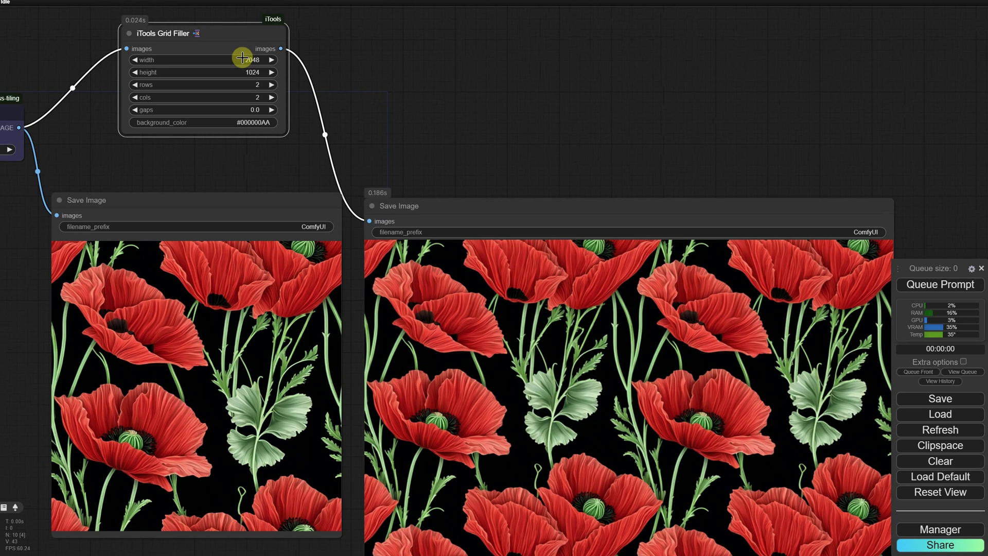
pyautogui.click(253, 72)
pyautogui.write('1024*')
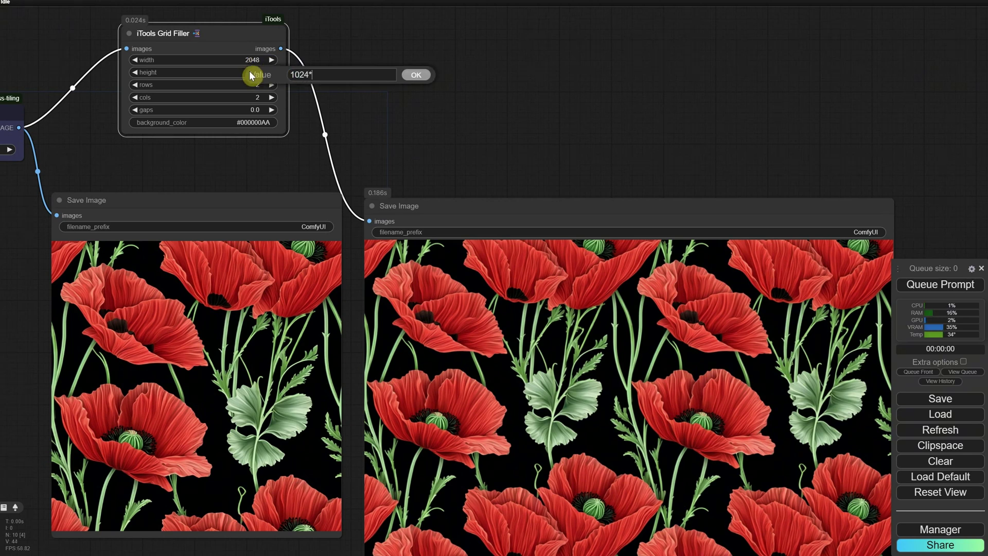
pyautogui.write('2')
pyautogui.press('Return')
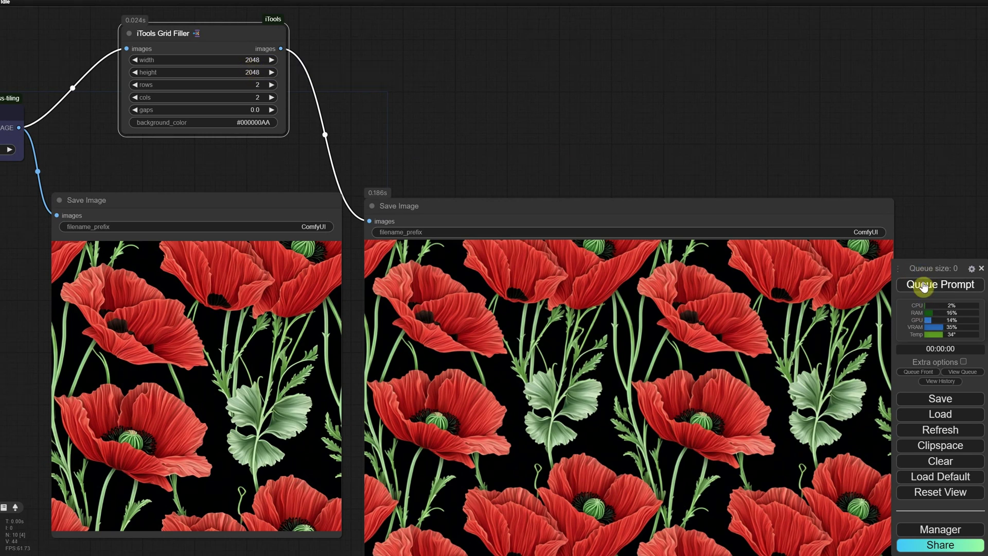
pyautogui.click(923, 286)
pyautogui.scroll(-3, 437, 82)
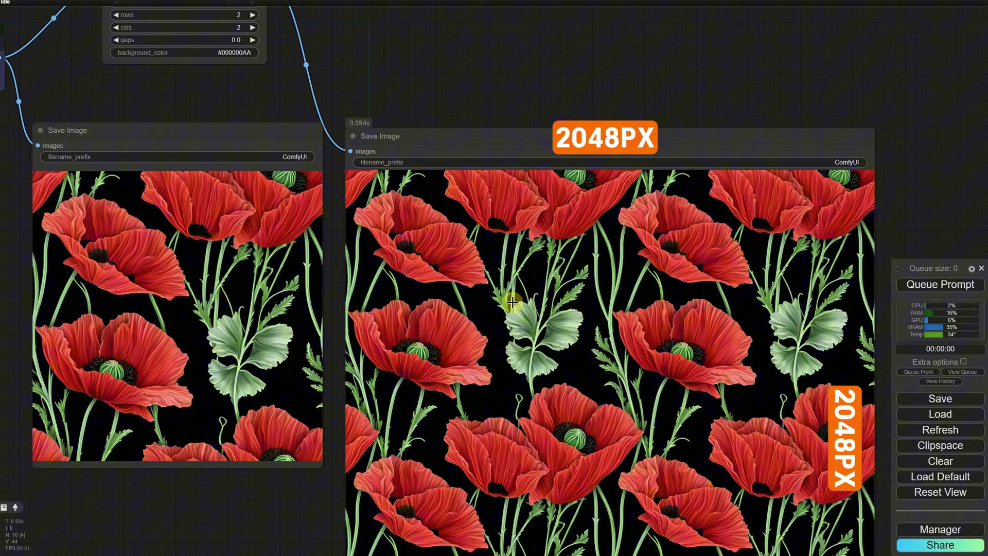
# - Set the Grid Filler width and height to 3072
pyautogui.scroll(-1, 587, 19)
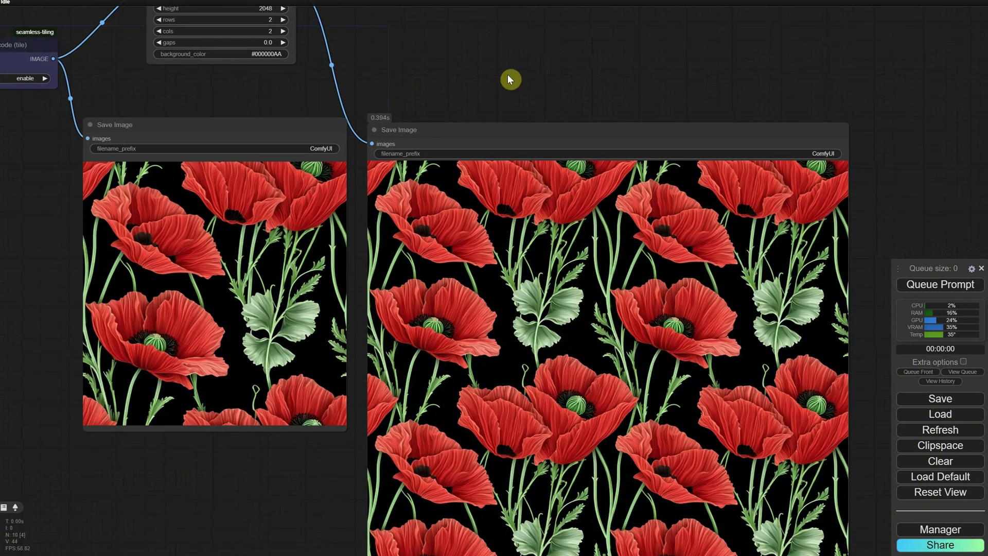
pyautogui.moveTo(510, 79); pyautogui.dragTo(534, 185)
pyautogui.click(278, 97)
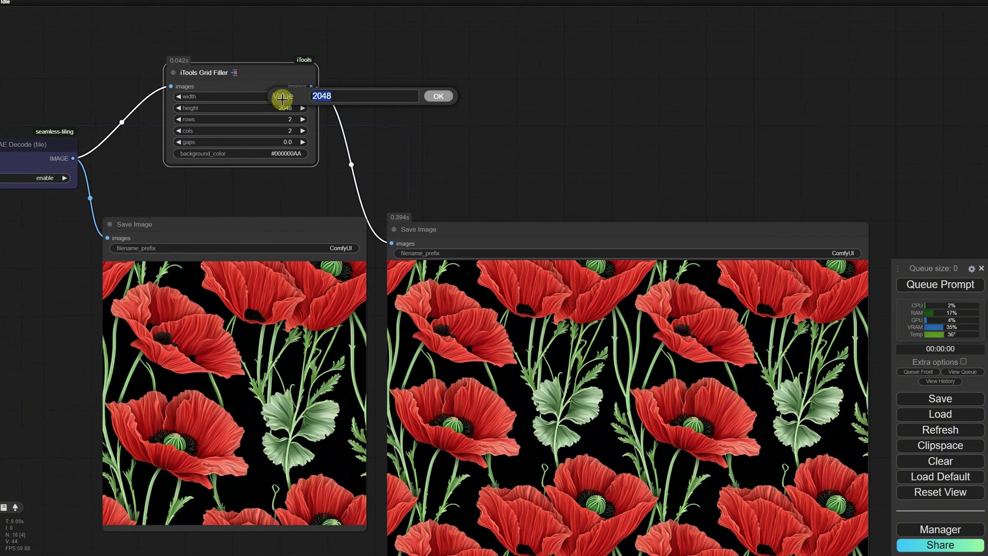
pyautogui.write('1024*3')
pyautogui.press('Return')
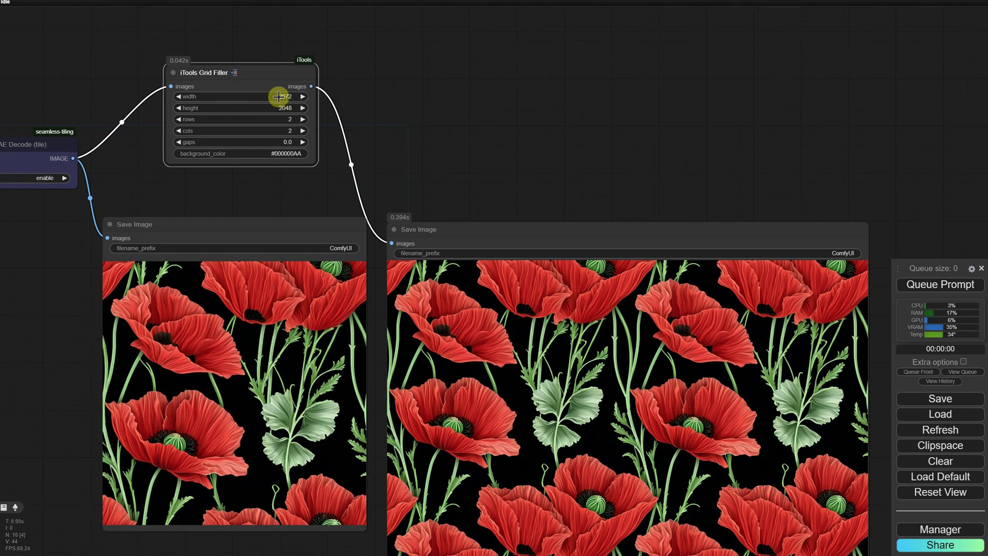
pyautogui.click(280, 108)
pyautogui.write('3072')
pyautogui.press('Return')
# - Raise rows and columns to 3, generate the 3×3 poppy grid, and open its image options
pyautogui.click(302, 119)
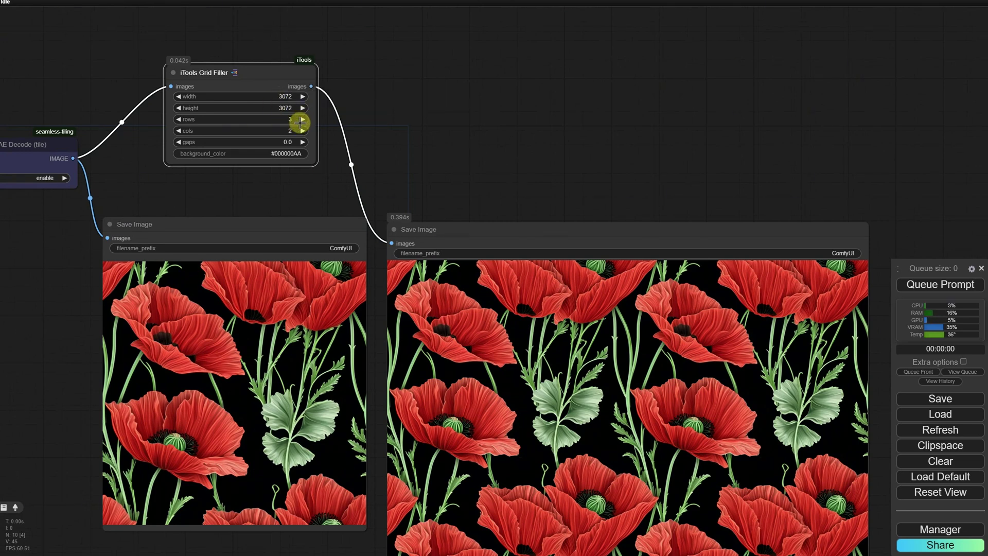
pyautogui.click(303, 131)
pyautogui.click(929, 287)
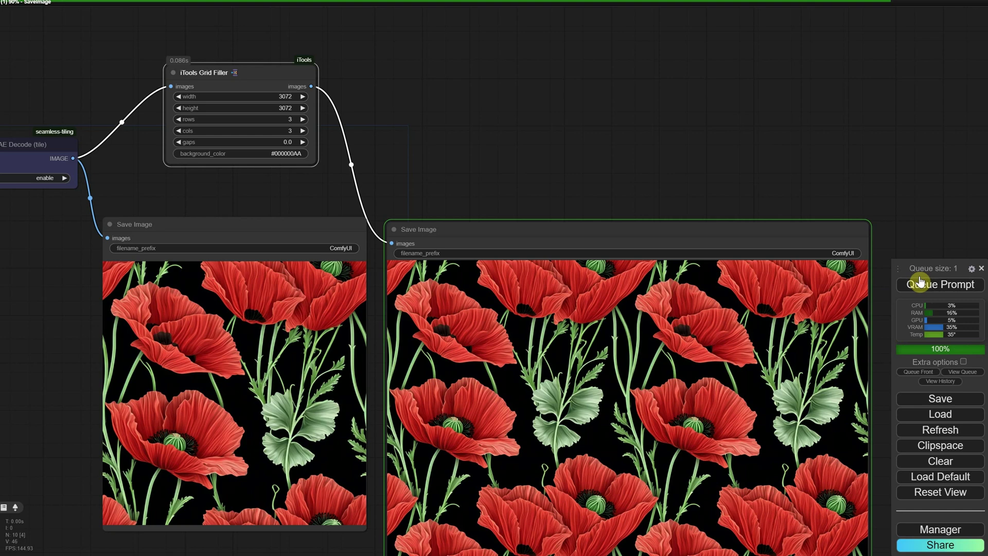
pyautogui.moveTo(668, 156); pyautogui.dragTo(611, 43)
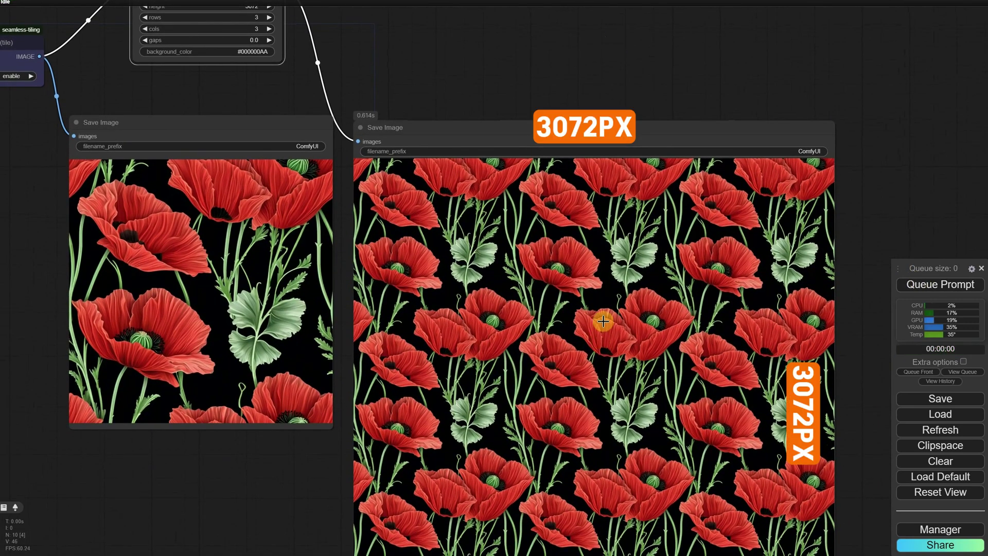
pyautogui.rightClick(519, 298)
pyautogui.click(541, 285)
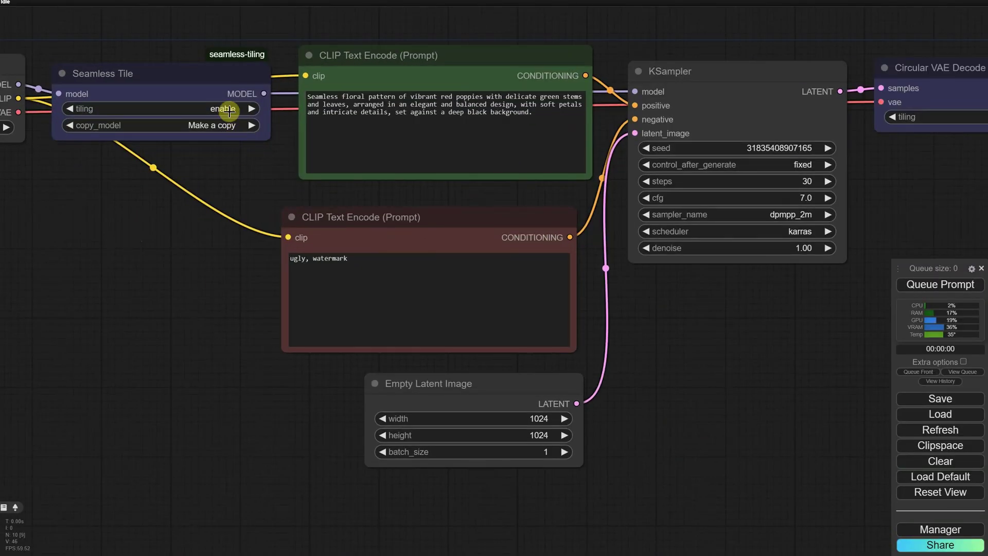
# - Set Seamless Tile tiling to disable, re-render, and zoom in on the visible tile seams
pyautogui.click(230, 111)
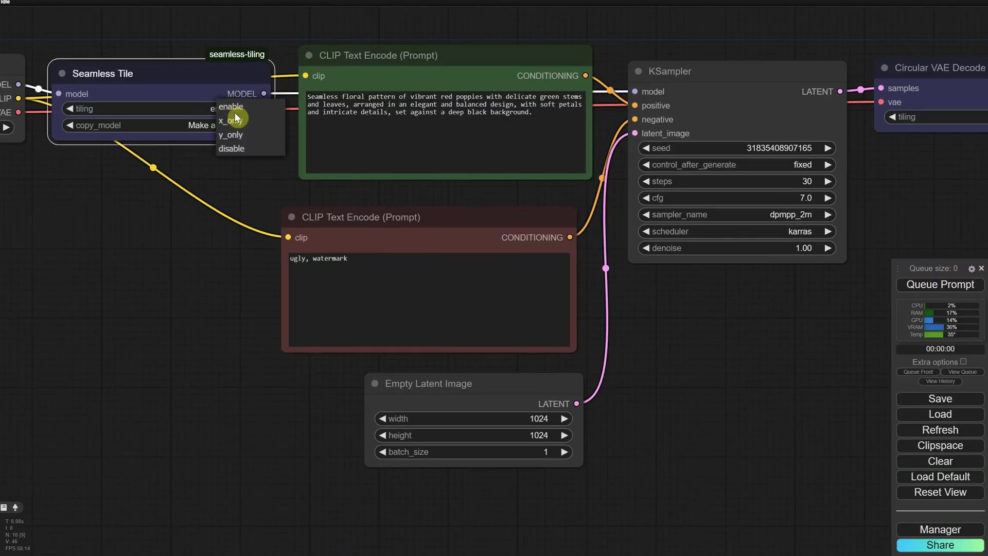
pyautogui.click(237, 149)
pyautogui.click(952, 283)
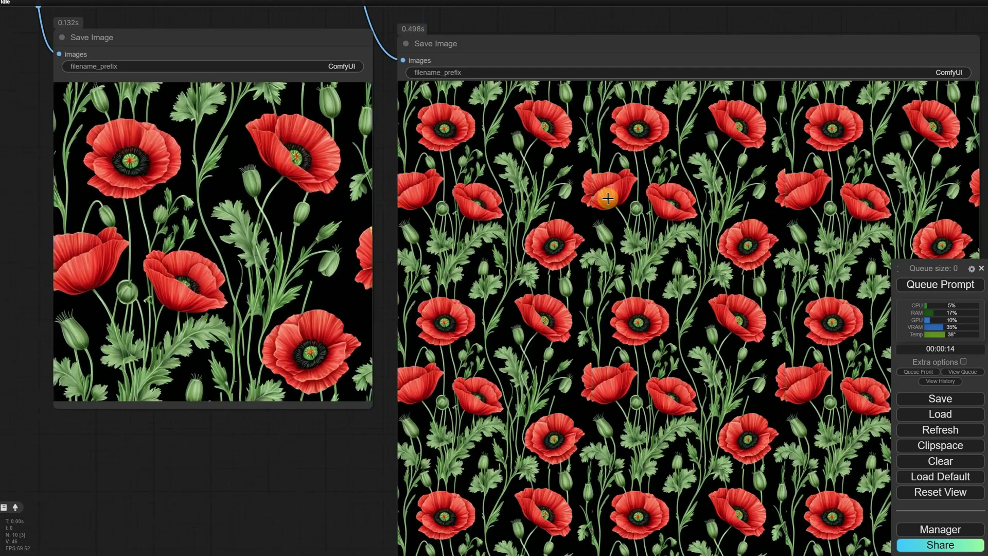
pyautogui.scroll(5, 601, 192)
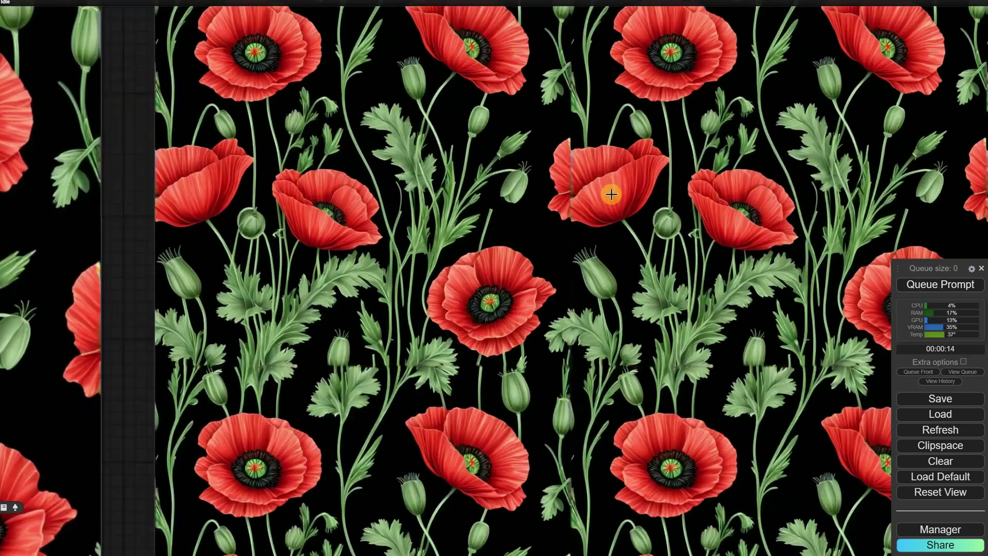
pyautogui.scroll(2, 611, 194)
pyautogui.scroll(-4, 561, 265)
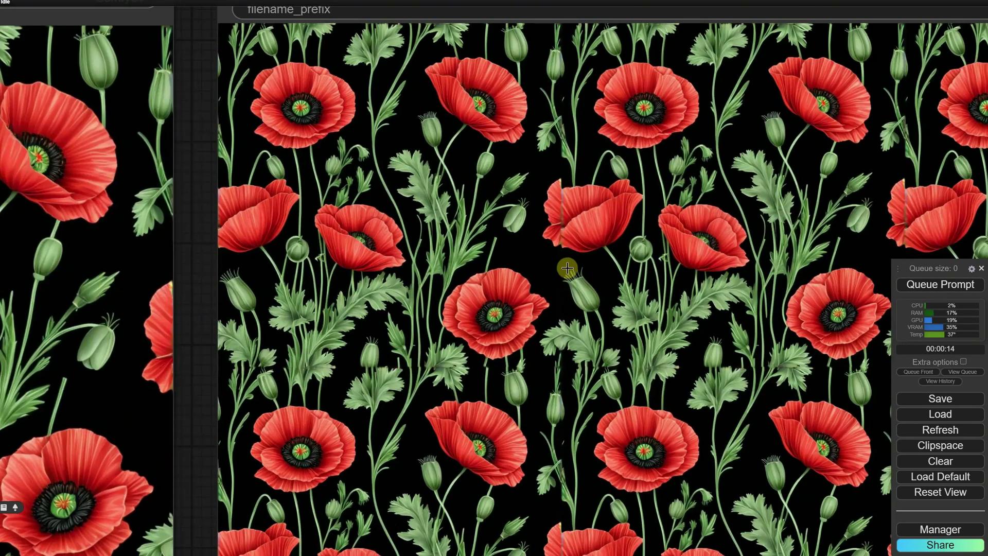
pyautogui.scroll(-3, 567, 268)
pyautogui.scroll(3, 554, 344)
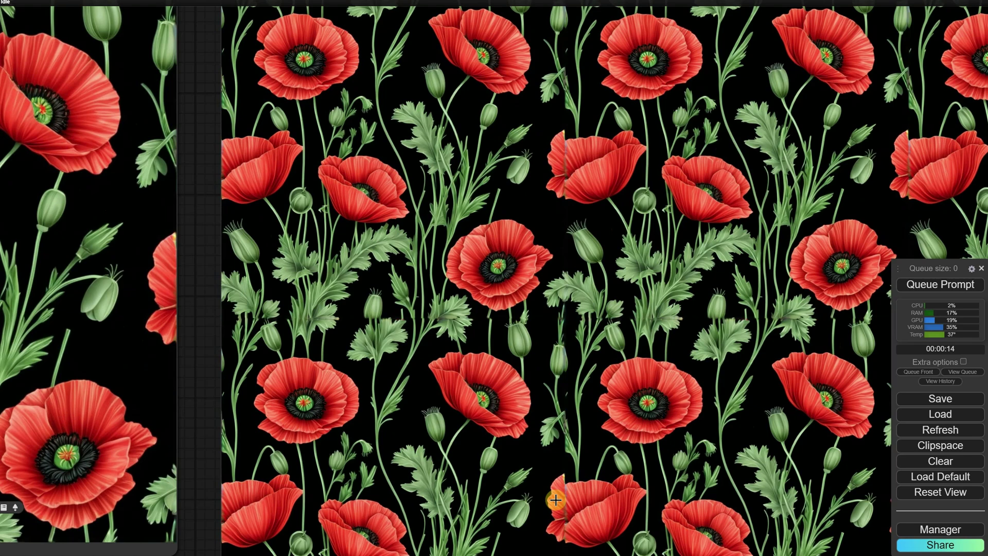
pyautogui.scroll(-3, 561, 493)
pyautogui.scroll(4, 381, 347)
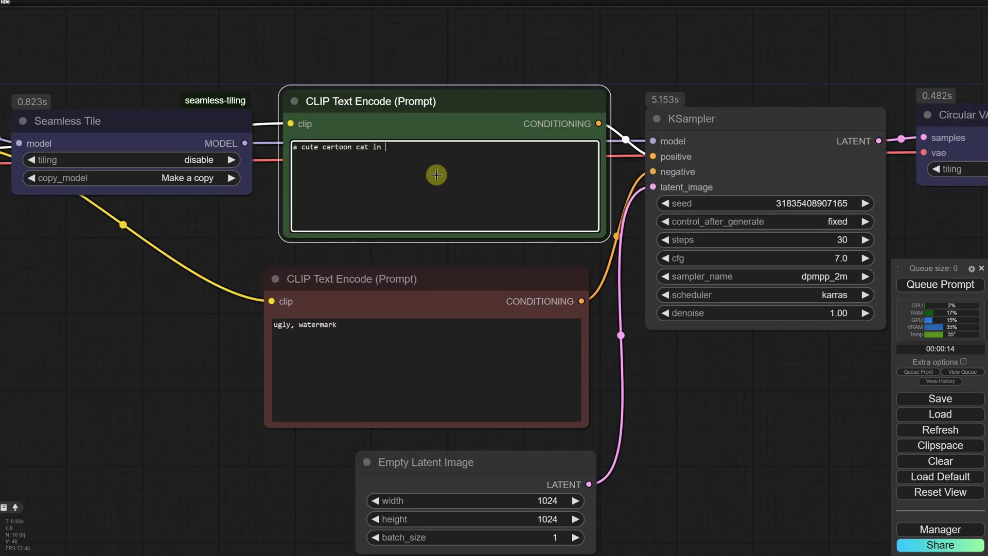
# - Change the positive prompt to 'a cute cartoon cat in a forest' and generate it
pyautogui.write('a forest')
pyautogui.hotkey('ctrl', 'Return')
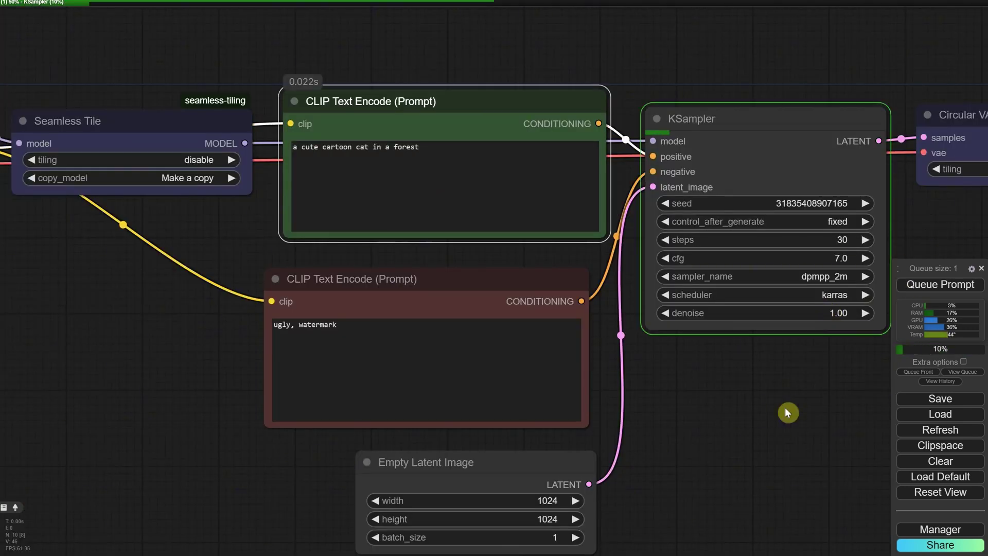
pyautogui.moveTo(795, 418); pyautogui.dragTo(633, 394)
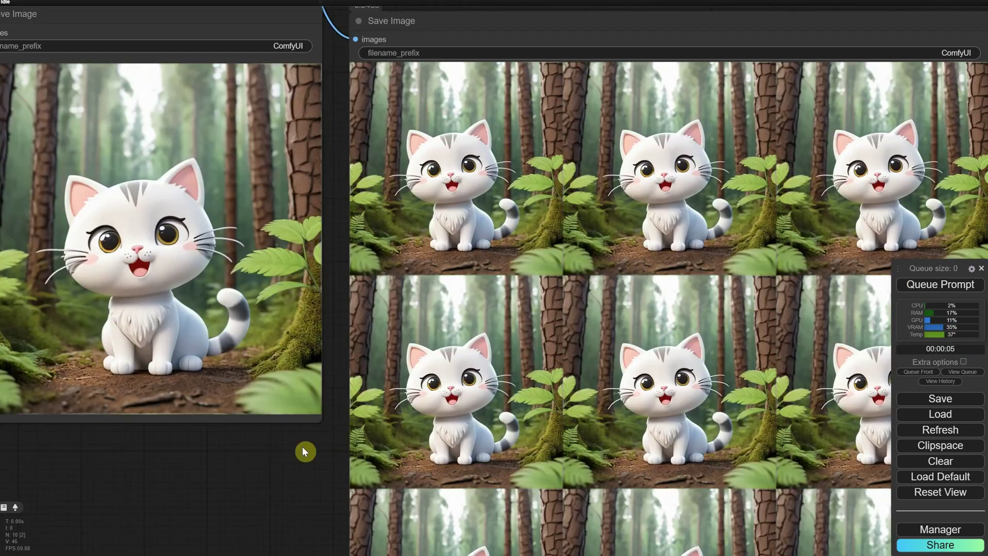
pyautogui.scroll(5, 302, 447)
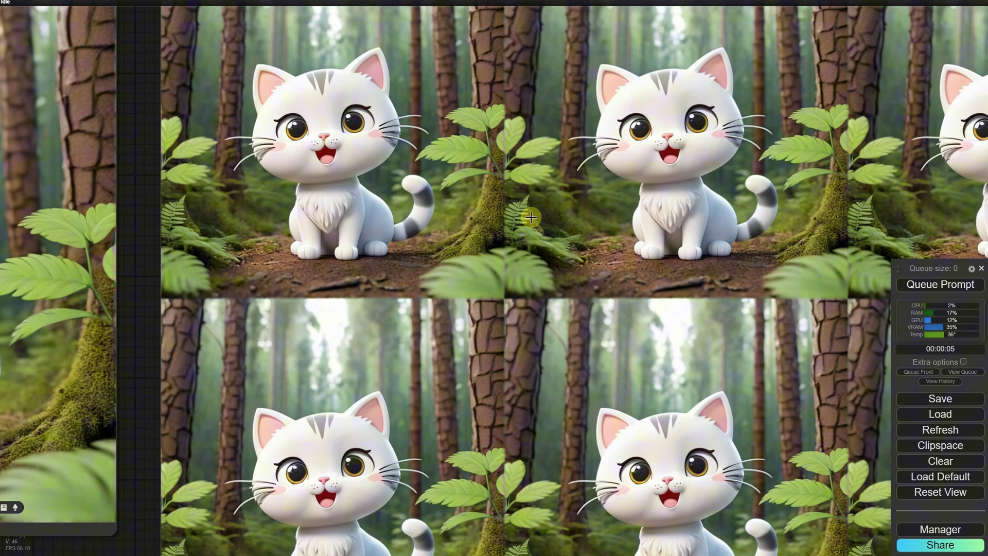
pyautogui.scroll(-1, 516, 291)
pyautogui.scroll(-1, 518, 285)
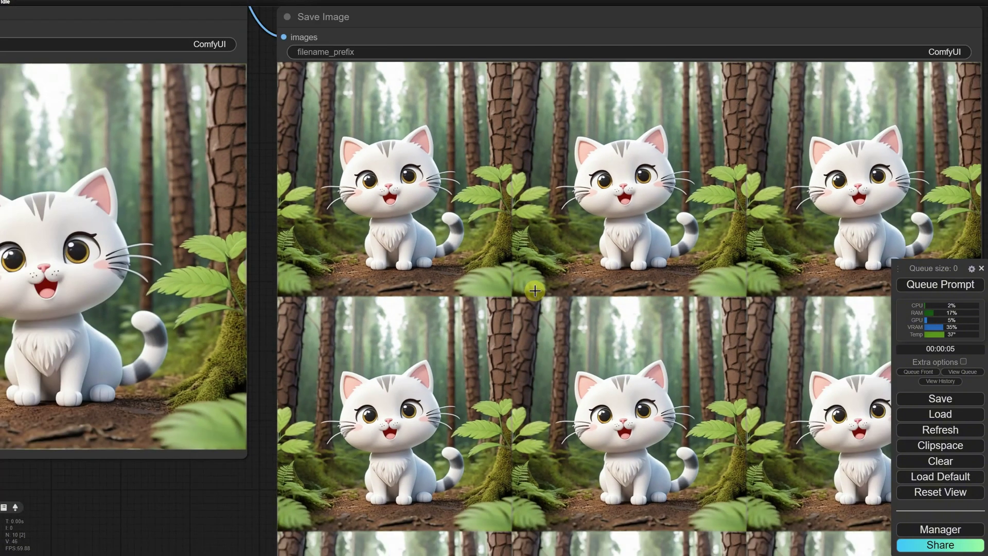
pyautogui.scroll(-5, 536, 290)
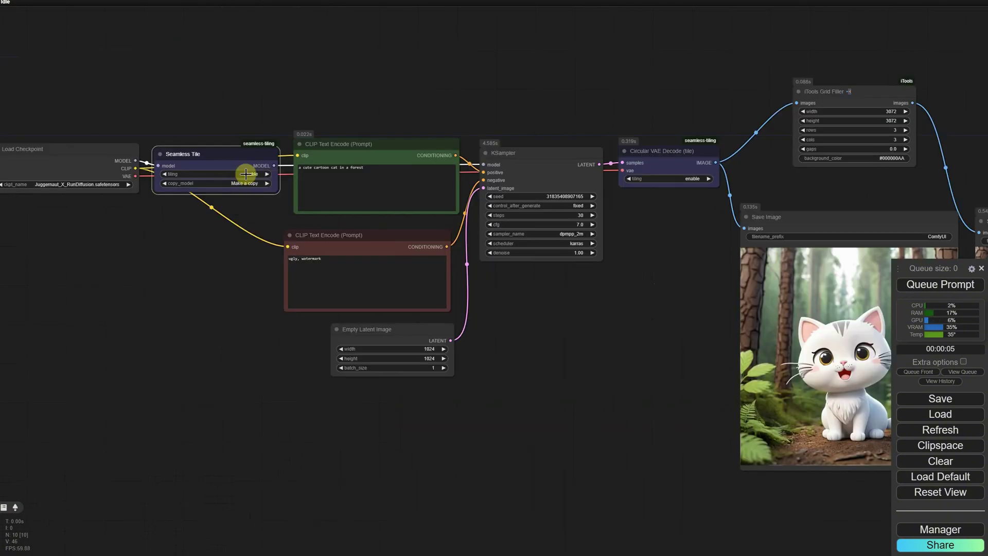
# - Generate the cat-in-forest pattern again to get the seamless cat tile
pyautogui.click(923, 283)
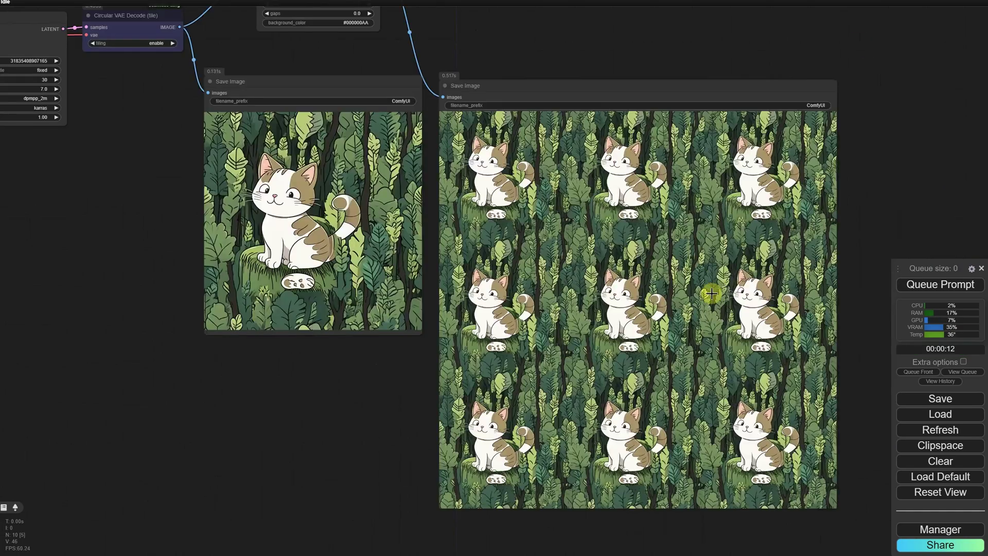
pyautogui.scroll(4, 700, 283)
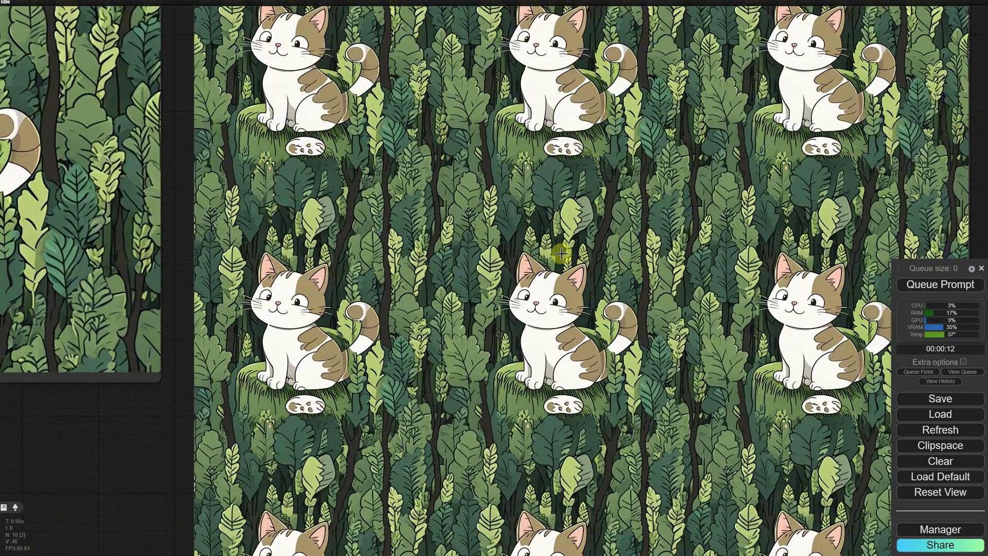
pyautogui.scroll(4, 561, 251)
pyautogui.scroll(-3, 647, 258)
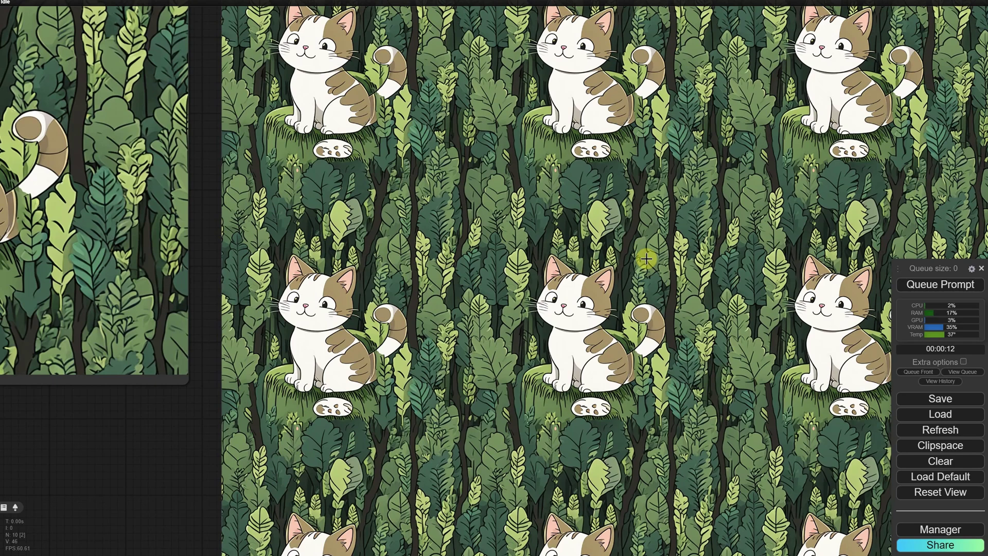
pyautogui.scroll(-4, 647, 256)
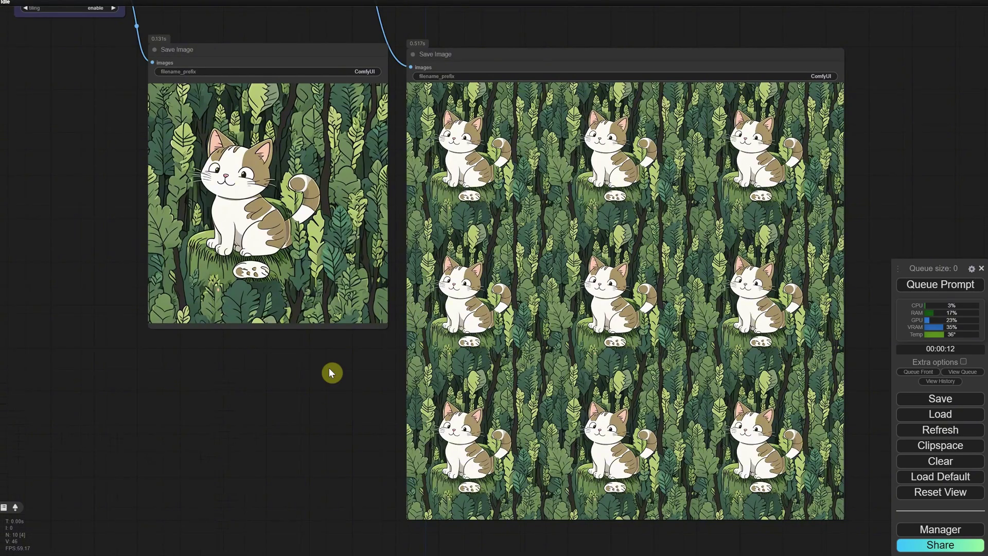
pyautogui.scroll(-1, 324, 371)
pyautogui.scroll(-1, 317, 368)
pyautogui.moveTo(317, 369); pyautogui.dragTo(601, 425)
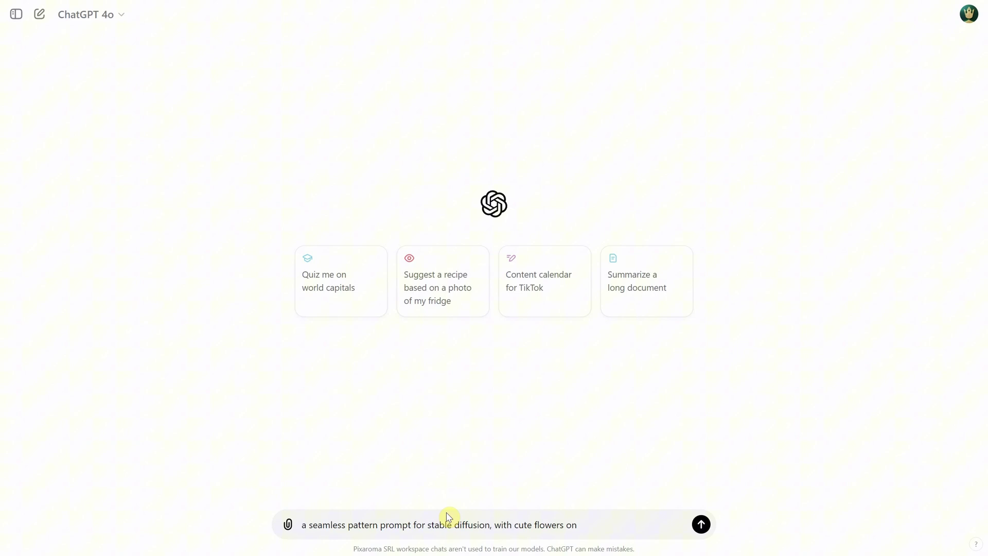
# - Send ChatGPT the request for a seamless cute-flower pattern prompt
pyautogui.write('nd')
pyautogui.press('Return')
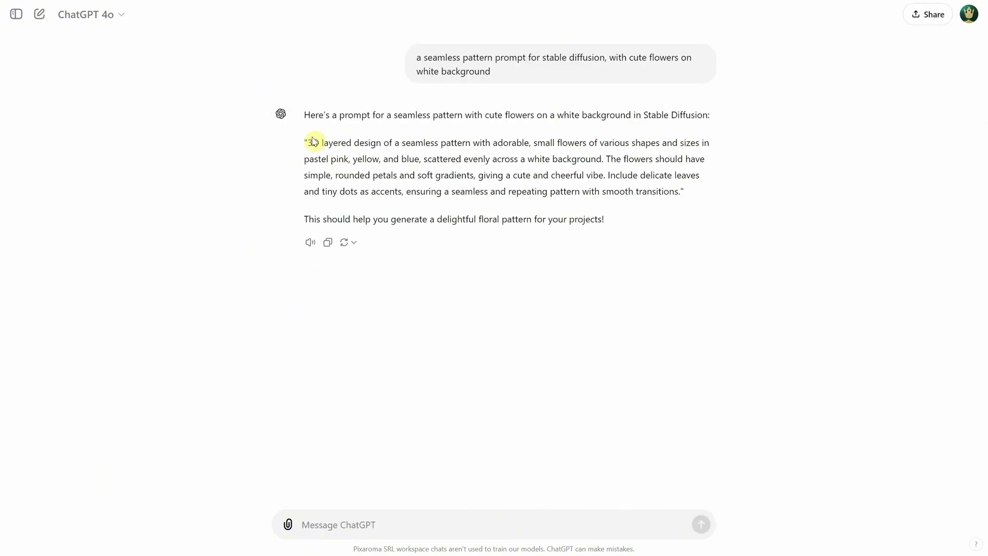
pyautogui.moveTo(308, 140); pyautogui.dragTo(370, 144)
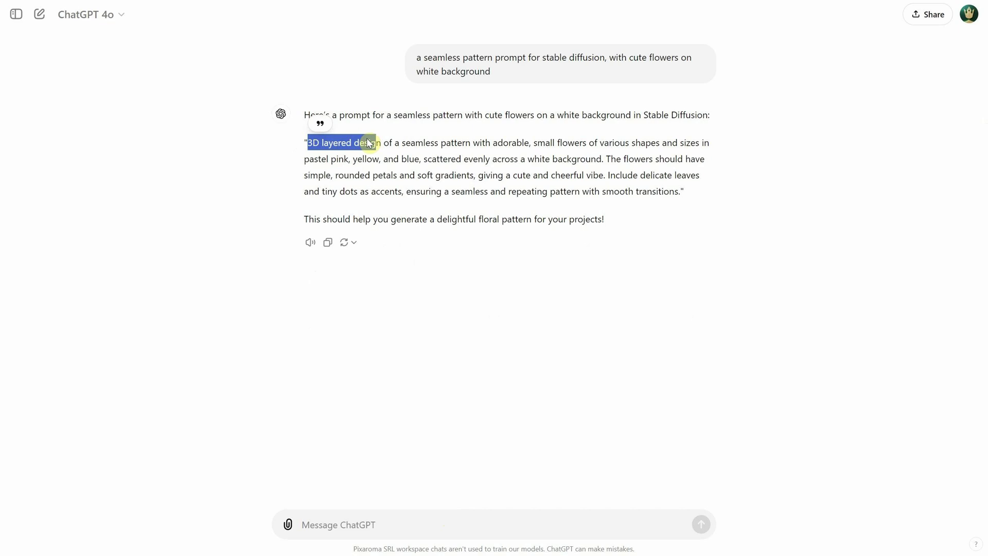
pyautogui.click(432, 183)
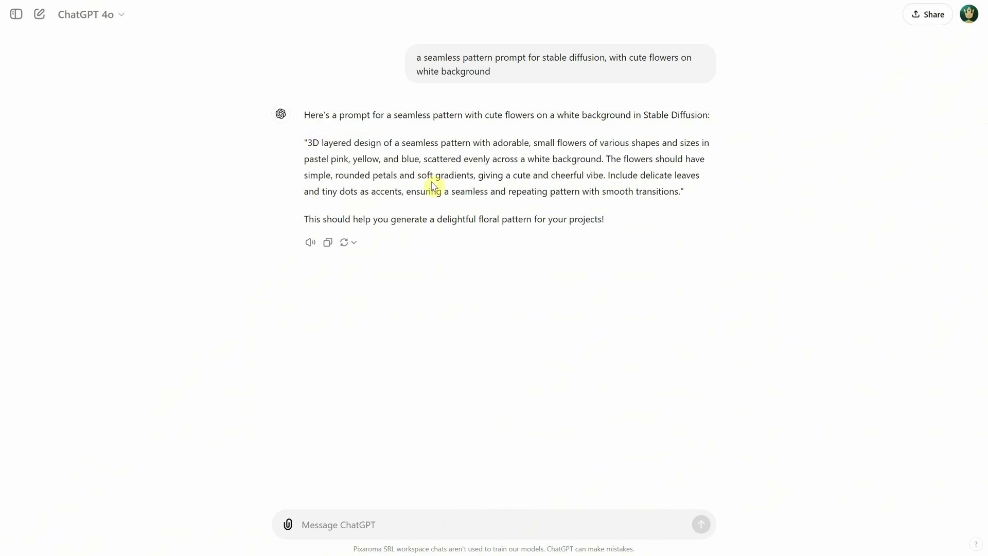
# - Send follow-ups asking ChatGPT to redo the prompt without '3D layered design'
pyautogui.click(421, 519)
pyautogui.write('save in memory my channel on youtube is pixaroma')
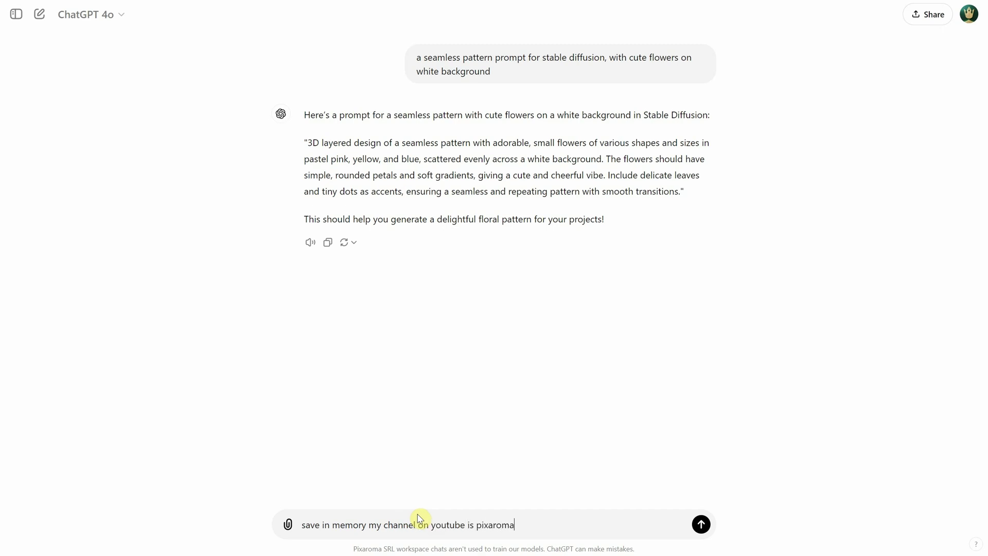
pyautogui.press('Return')
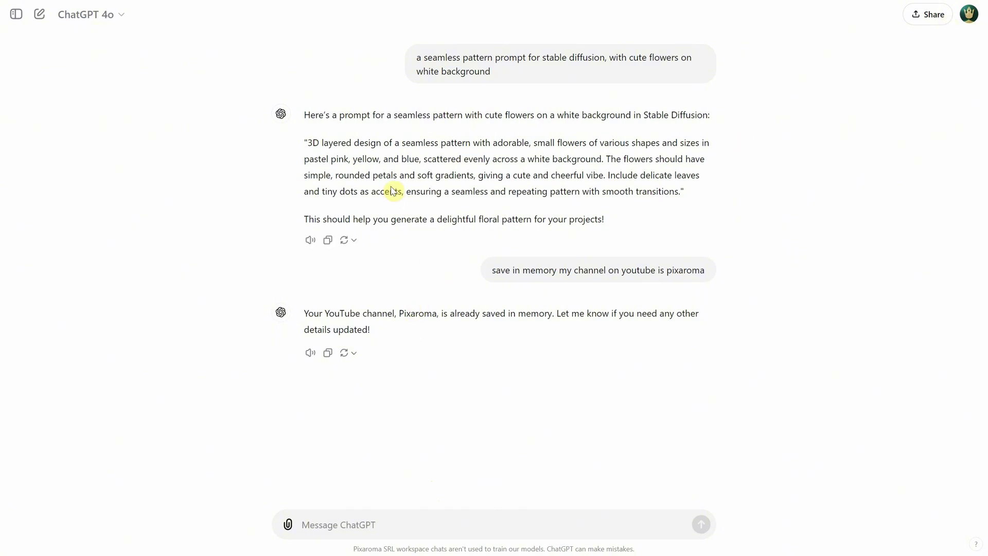
pyautogui.write('red')
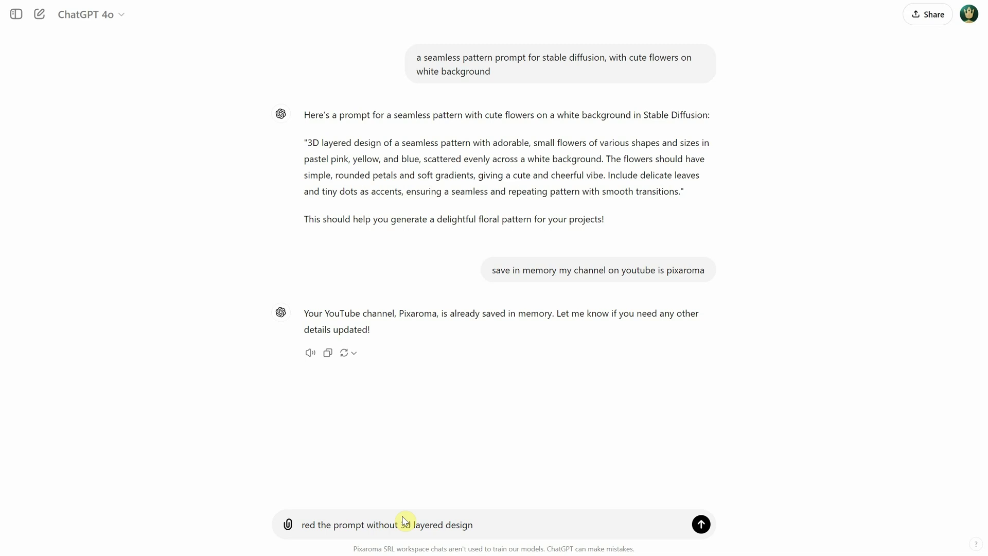
pyautogui.write('the prompt without 3d layered design')
pyautogui.press('Return')
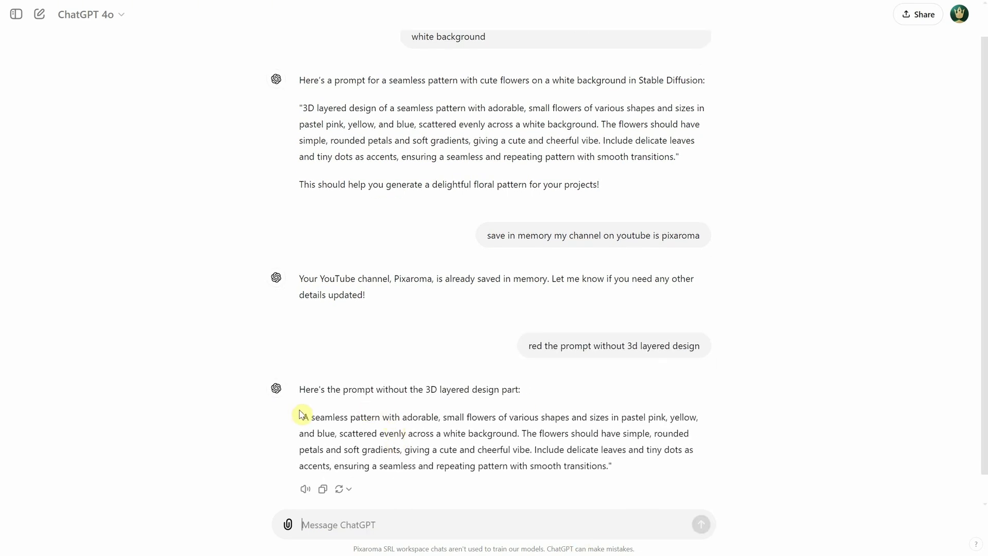
# - Ask ChatGPT to remove the quotes and select the quote-free prompt
pyautogui.moveTo(303, 414); pyautogui.dragTo(503, 536)
pyautogui.click(498, 519)
pyautogui.write('remove qu')
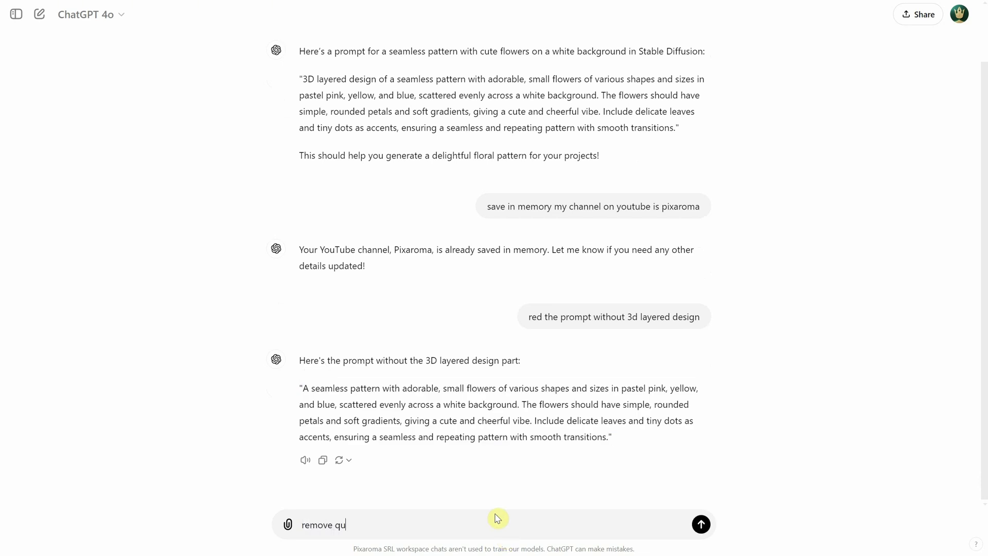
pyautogui.write('otes')
pyautogui.press('Return')
pyautogui.moveTo(289, 431); pyautogui.dragTo(607, 465)
pyautogui.hotkey('ctrl', 'c')
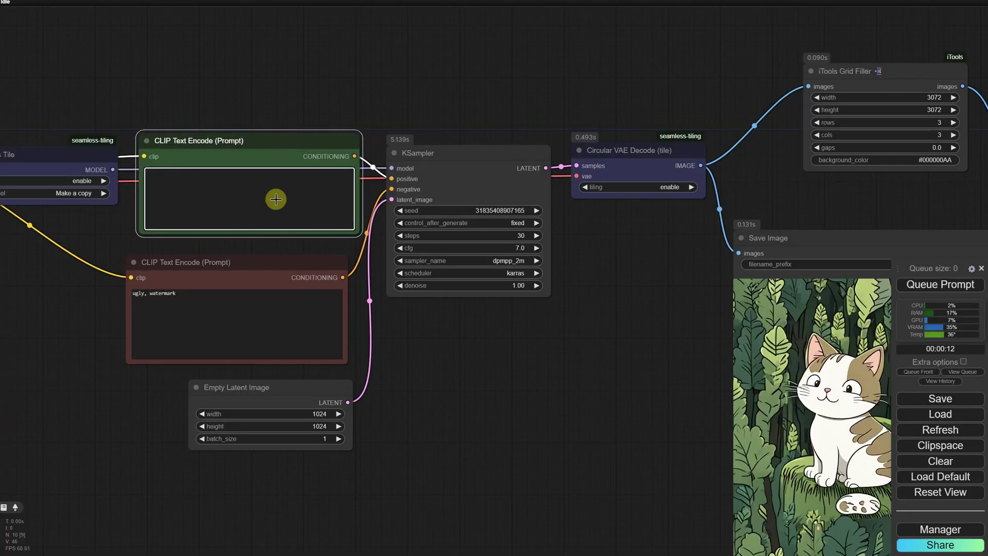
# - Paste the flower prompt into ComfyUI's positive prompt box
pyautogui.click(275, 199)
pyautogui.hotkey('ctrl', 'v')
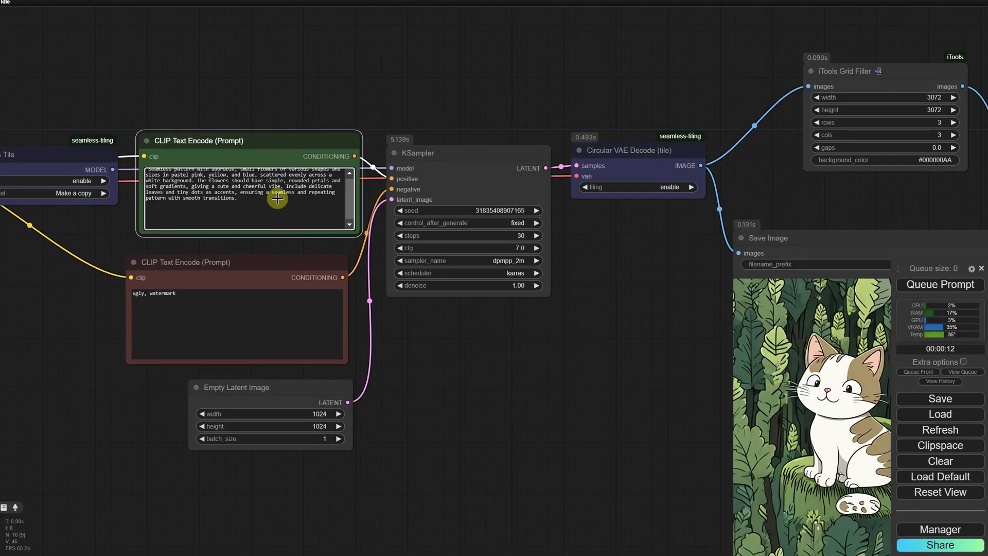
pyautogui.scroll(1, 278, 199)
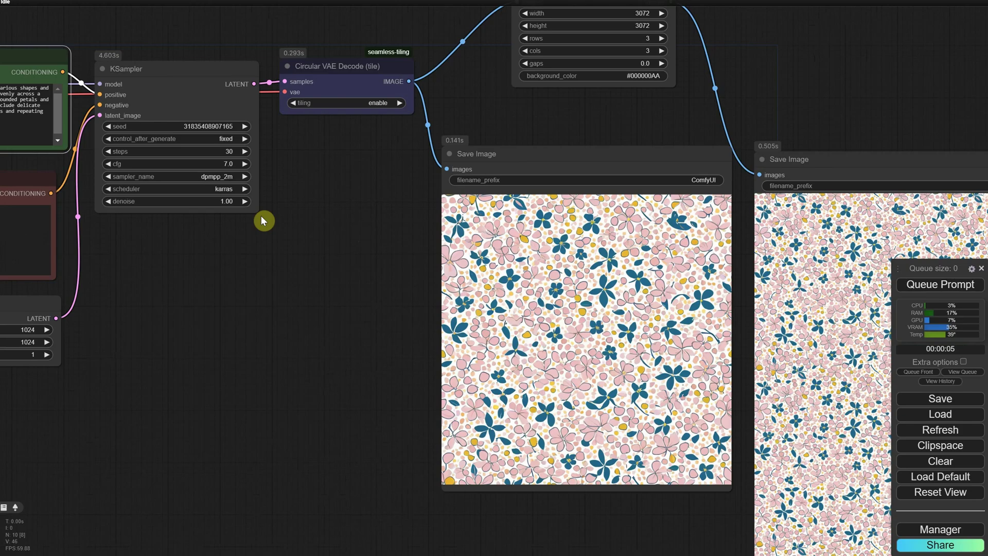
pyautogui.moveTo(265, 218); pyautogui.dragTo(356, 269)
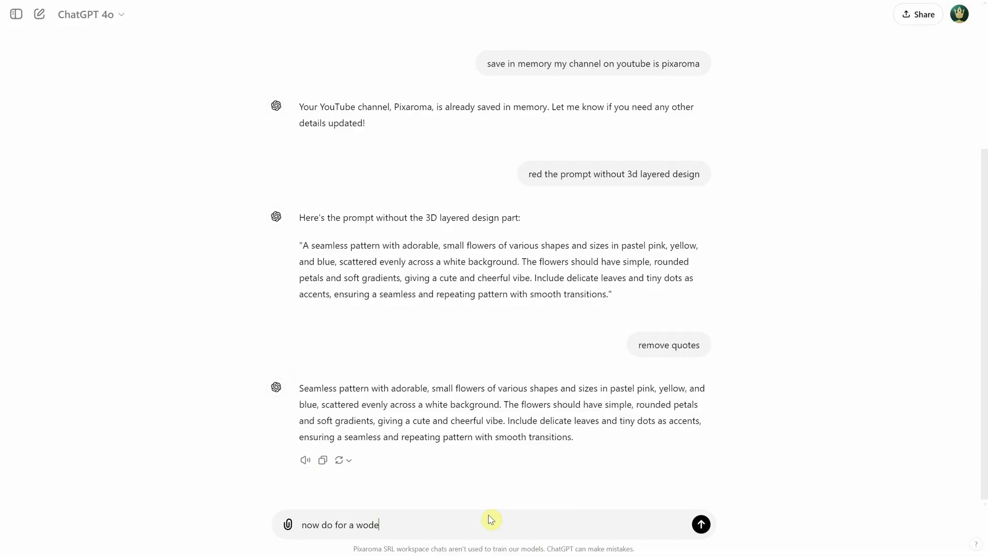
pyautogui.press('Return')
pyautogui.moveTo(300, 386); pyautogui.dragTo(693, 457)
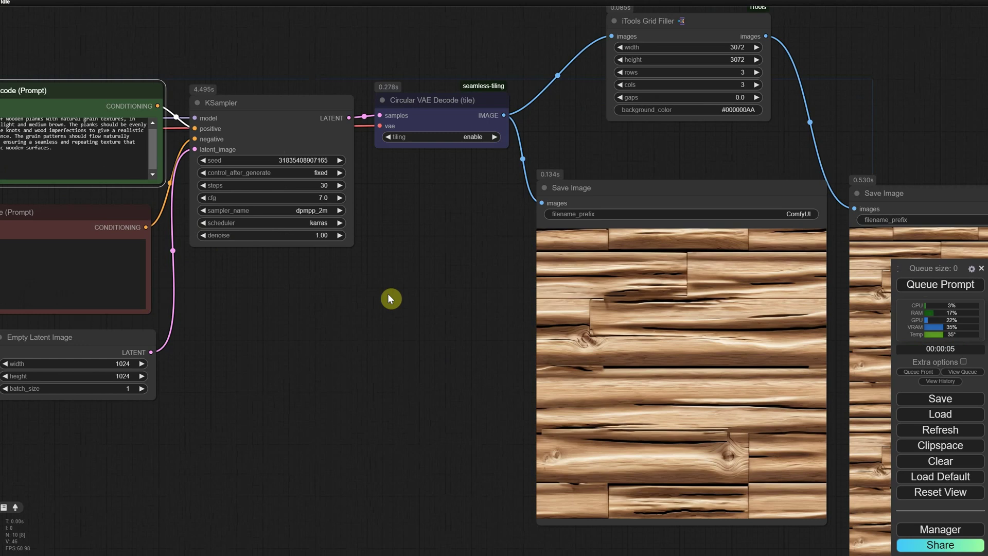
pyautogui.moveTo(387, 293); pyautogui.dragTo(419, 347)
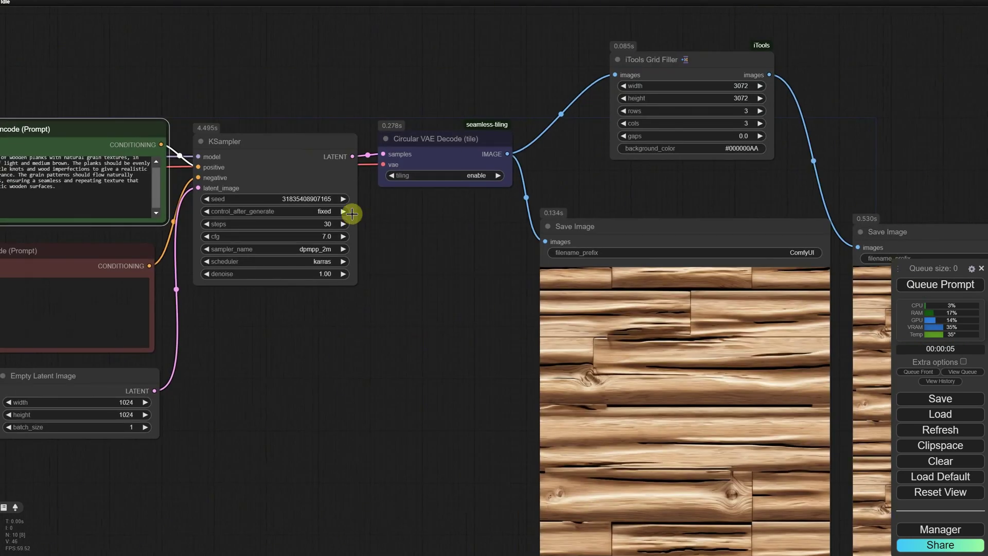
pyautogui.click(342, 198)
pyautogui.click(927, 283)
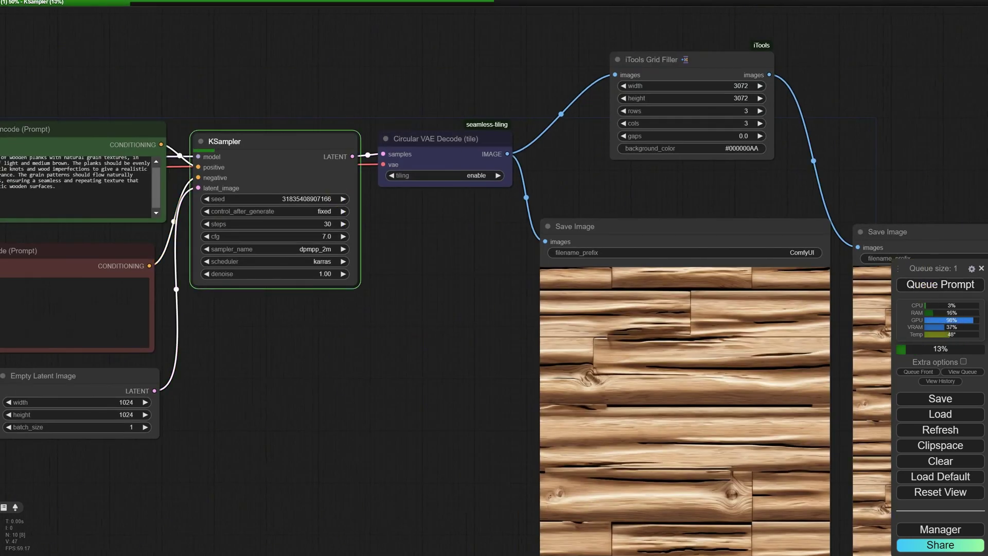
pyautogui.moveTo(431, 415); pyautogui.dragTo(21, 200)
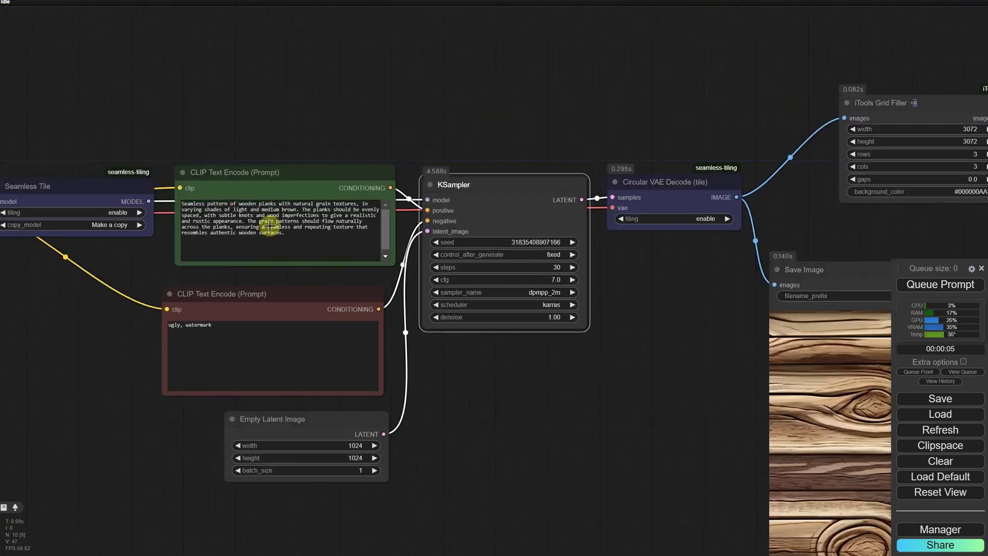
# - Rewrite the prompt to 'photo texture of a wooden texture, maple. (minimalist, simple)' and generate
pyautogui.scroll(7, 264, 221)
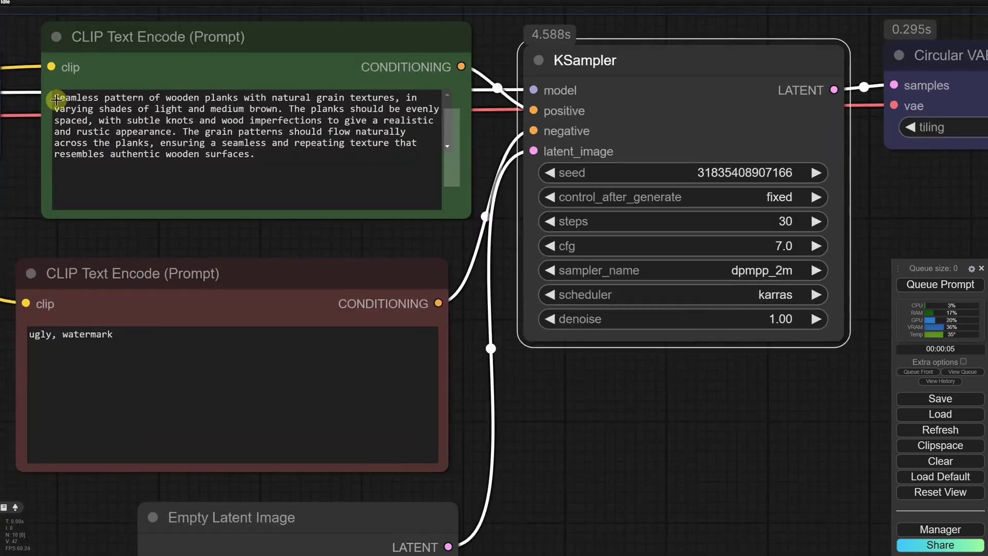
pyautogui.click(55, 98)
pyautogui.write('photo texture of a')
pyautogui.moveTo(371, 131); pyautogui.dragTo(428, 185)
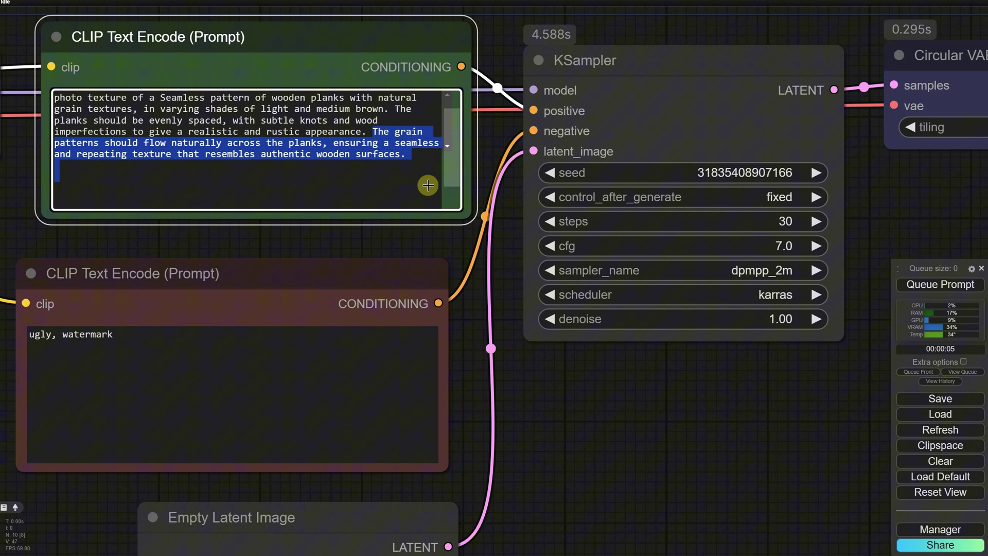
pyautogui.write('(minimalist,')
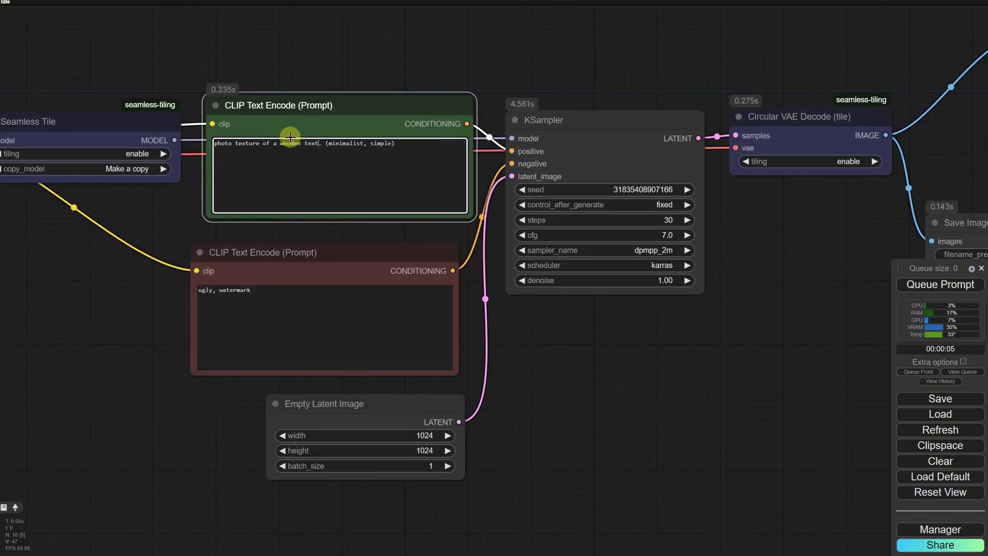
pyautogui.write('ure, maple')
pyautogui.hotkey('ctrl', 'Return')
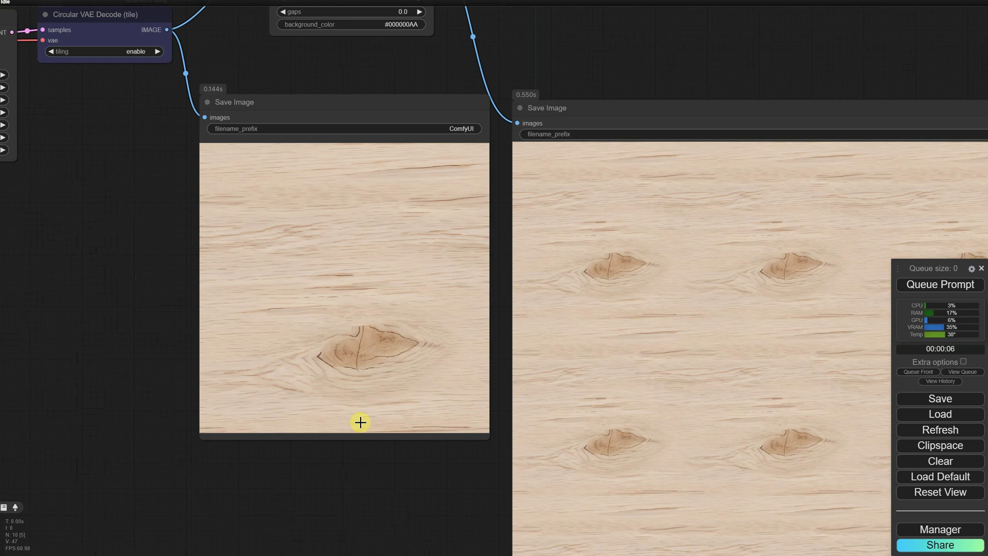
pyautogui.moveTo(360, 419); pyautogui.dragTo(298, 443)
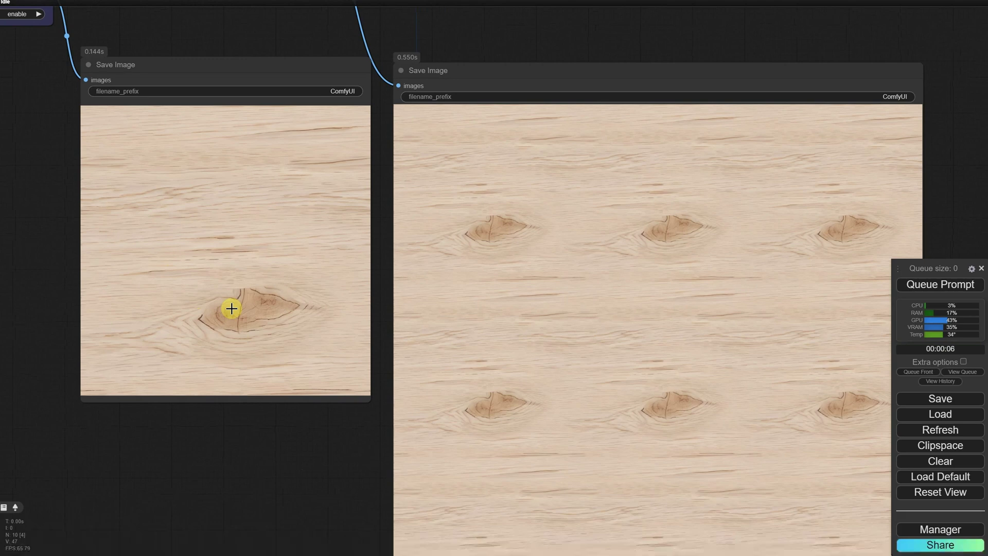
pyautogui.scroll(-6, 296, 283)
pyautogui.scroll(1, 322, 287)
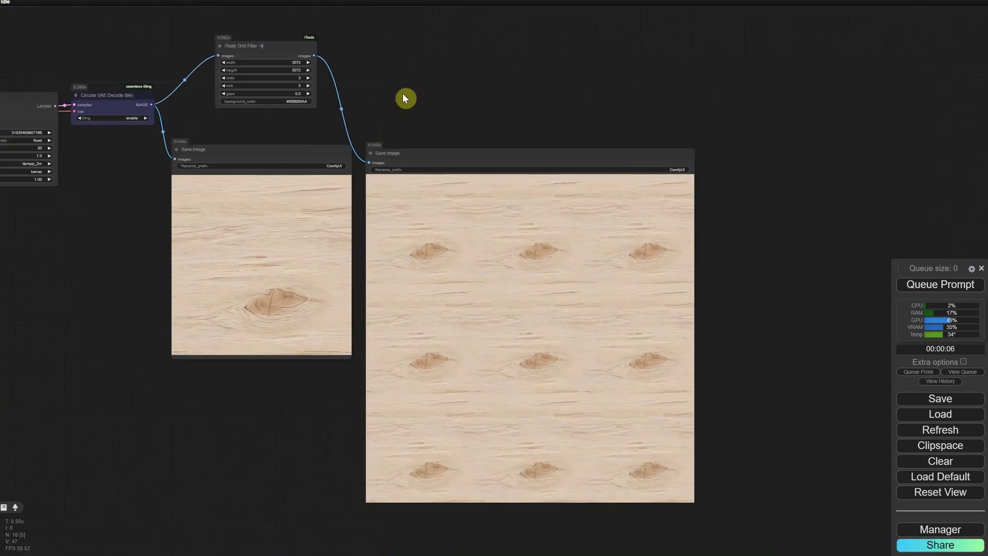
pyautogui.moveTo(406, 97); pyautogui.dragTo(461, 139)
# - Add an Offset Image node fed by the Circular VAE Decode output
pyautogui.scroll(5, 591, 152)
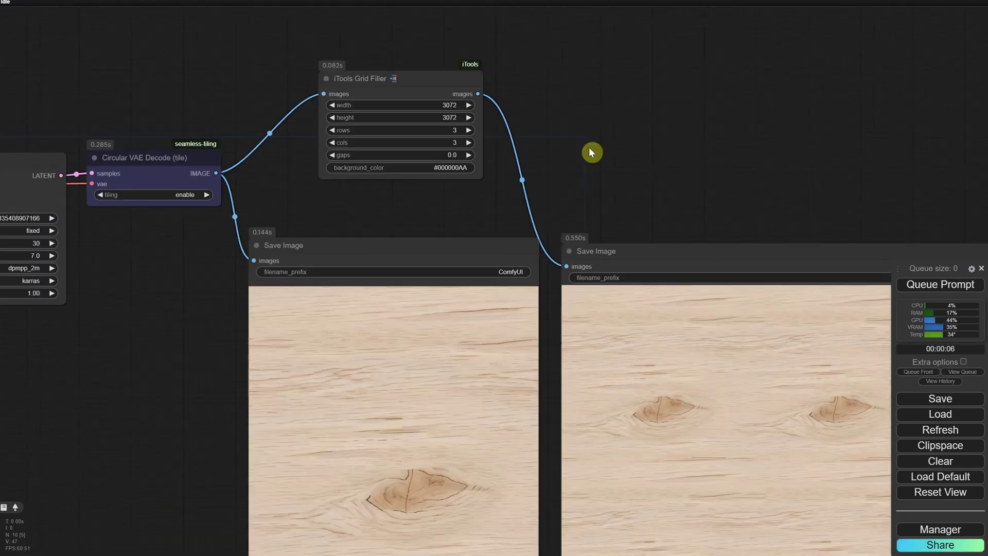
pyautogui.moveTo(591, 153); pyautogui.dragTo(685, 101)
pyautogui.scroll(-5, 335, 278)
pyautogui.moveTo(584, 230); pyautogui.dragTo(705, 153)
pyautogui.moveTo(319, 284); pyautogui.dragTo(278, 273)
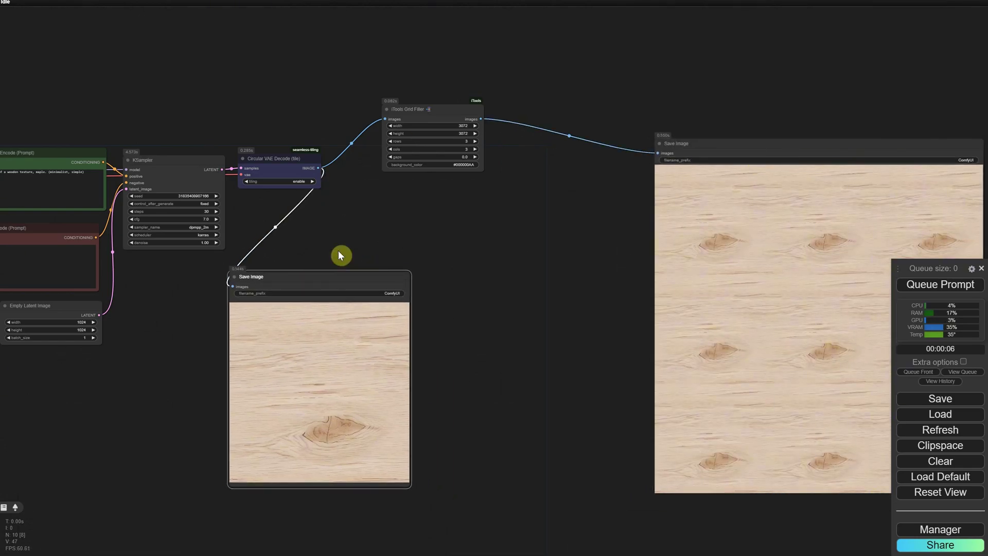
pyautogui.doubleClick(339, 251)
pyautogui.write('offset')
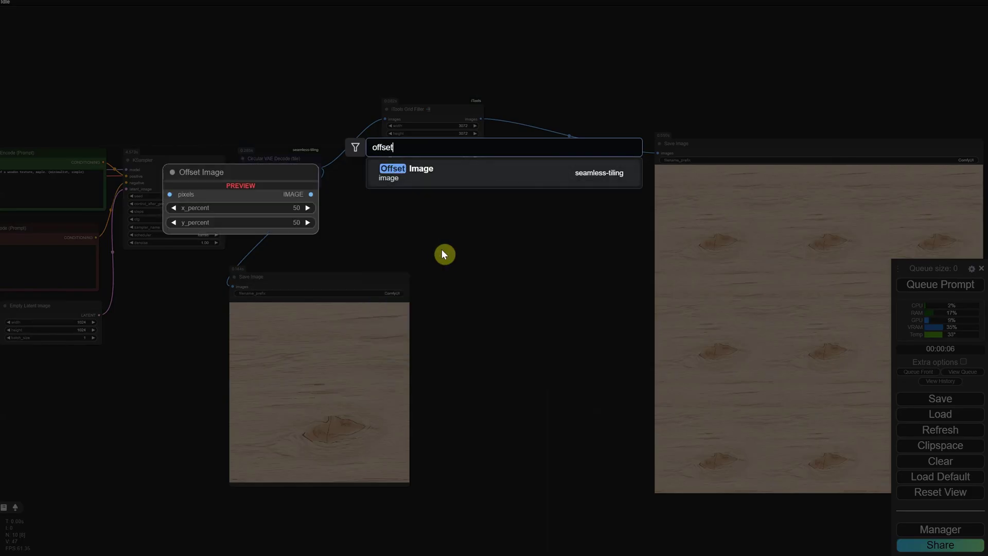
pyautogui.click(465, 177)
pyautogui.scroll(2, 483, 278)
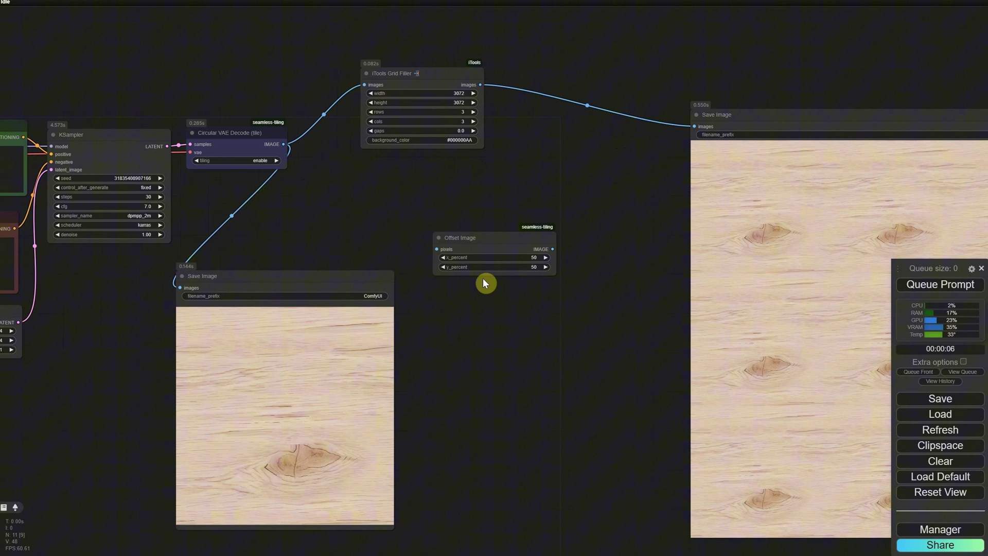
pyautogui.moveTo(483, 278); pyautogui.dragTo(417, 236)
pyautogui.moveTo(283, 144); pyautogui.dragTo(370, 205)
# - Duplicate the Save Image node and connect Offset Image's output to it
pyautogui.click(295, 278)
pyautogui.hotkey('ctrl', 'c')
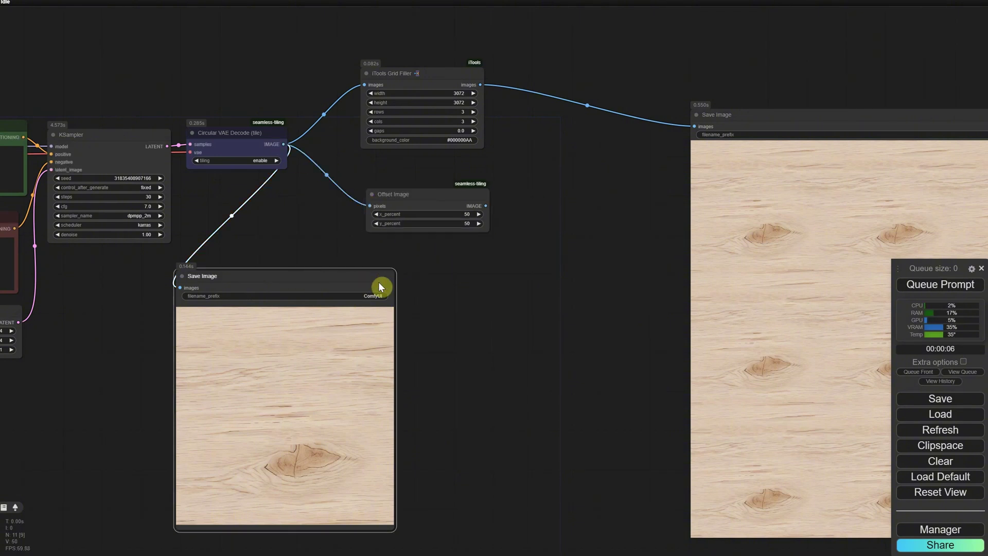
pyautogui.hotkey('ctrl', 'v')
pyautogui.moveTo(458, 288); pyautogui.dragTo(420, 273)
pyautogui.moveTo(483, 207); pyautogui.dragTo(417, 285)
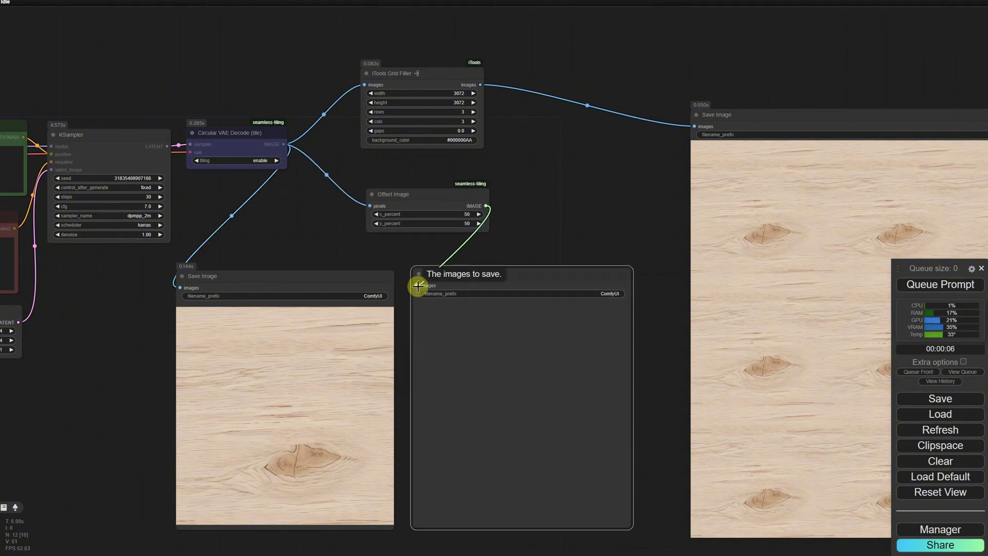
# - Set the Offset Image x and y percents to 0 and run the workflow
pyautogui.click(468, 214)
pyautogui.click(469, 224)
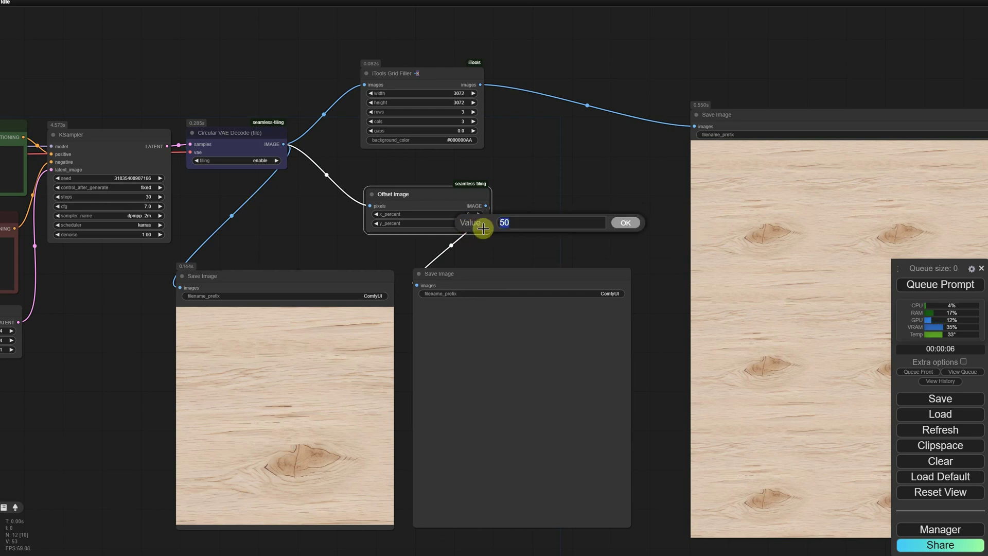
pyautogui.write('0')
pyautogui.press('Return')
pyautogui.click(937, 288)
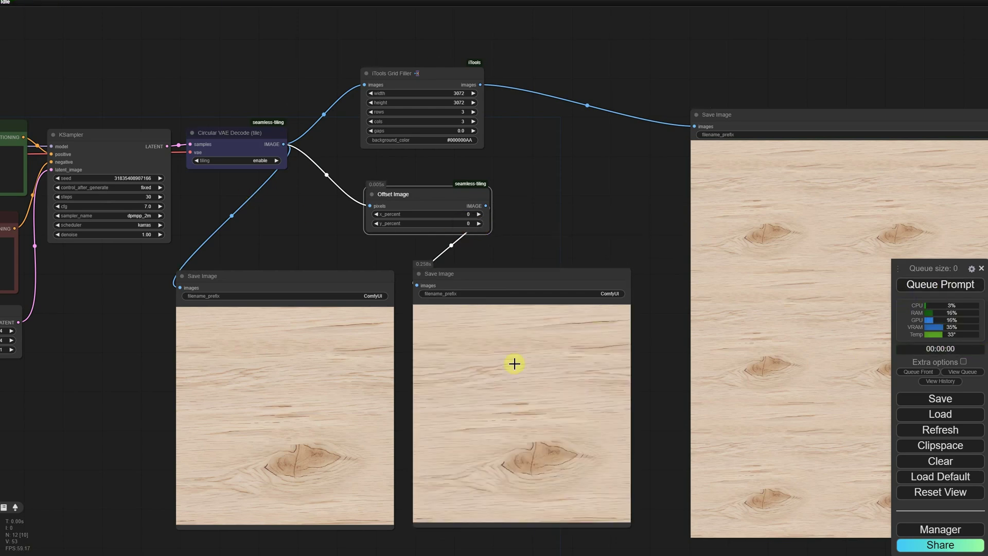
# - Set the Offset Image x_percent to 10, then 20, re-rendering the preview after each change
pyautogui.scroll(5, 557, 175)
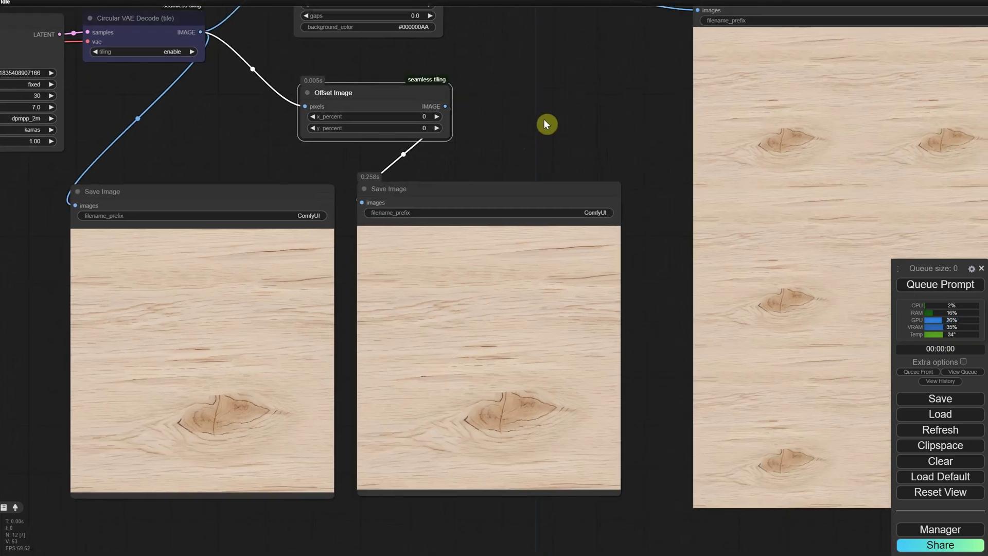
pyautogui.moveTo(546, 124); pyautogui.dragTo(514, 180)
pyautogui.scroll(1, 514, 181)
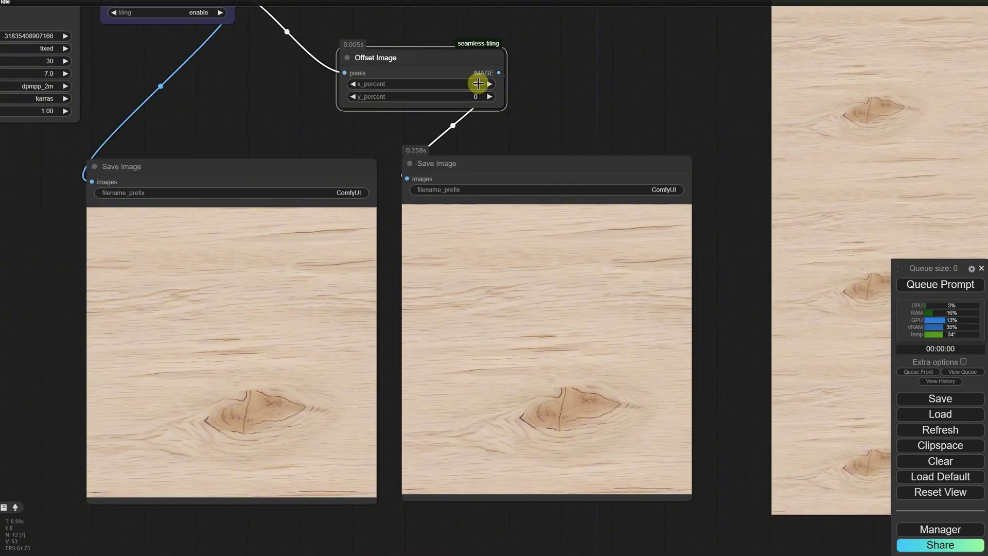
pyautogui.click(479, 82)
pyautogui.write('10')
pyautogui.press('Return')
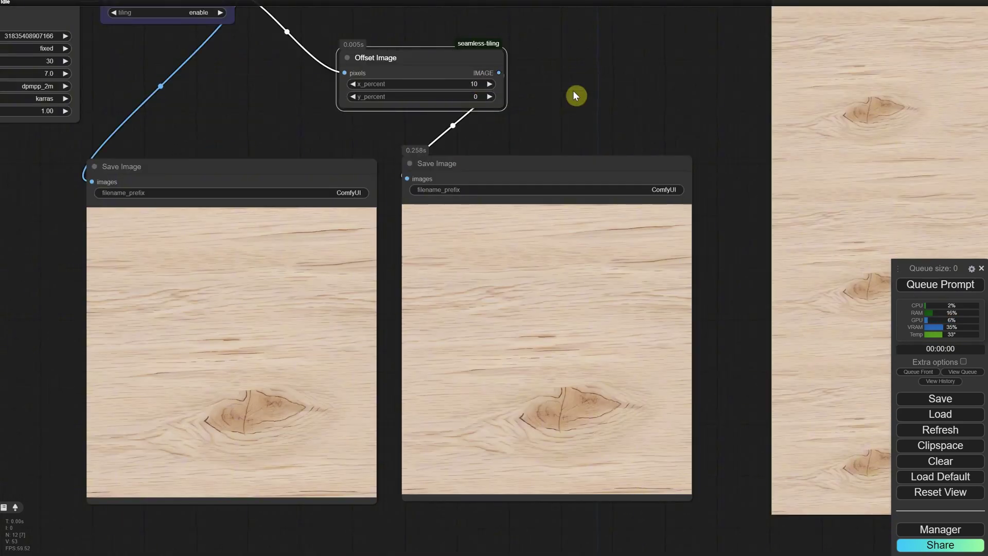
pyautogui.click(930, 288)
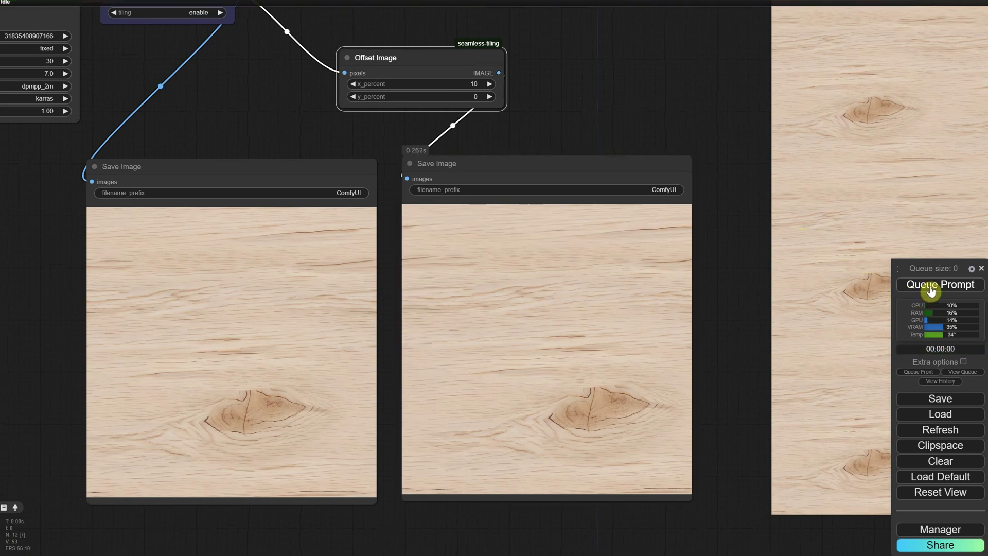
pyautogui.click(482, 82)
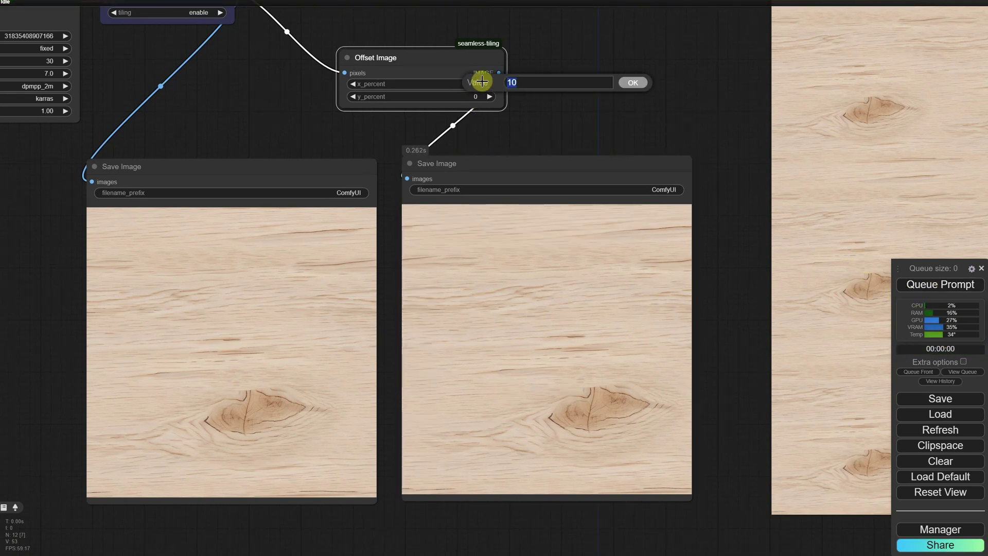
pyautogui.press('Return')
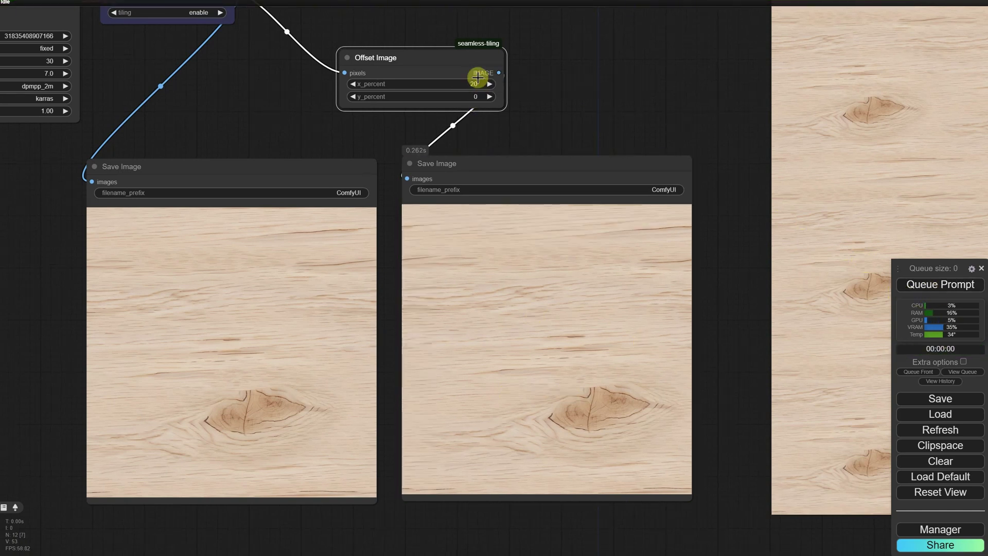
pyautogui.click(935, 287)
# - Raise the horizontal offset to 80, then 100 percent, re-rendering the preview each time
pyautogui.click(483, 82)
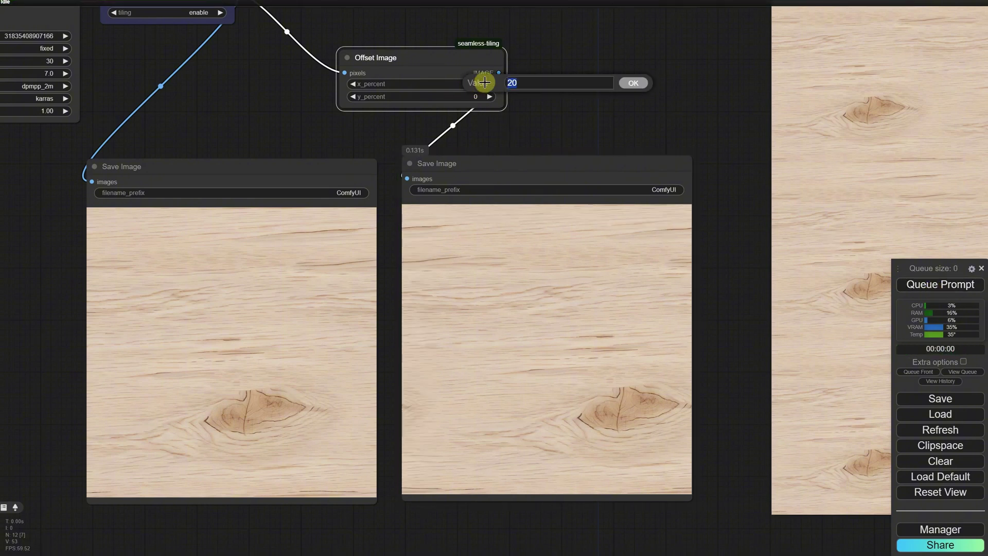
pyautogui.write('80')
pyautogui.press('Return')
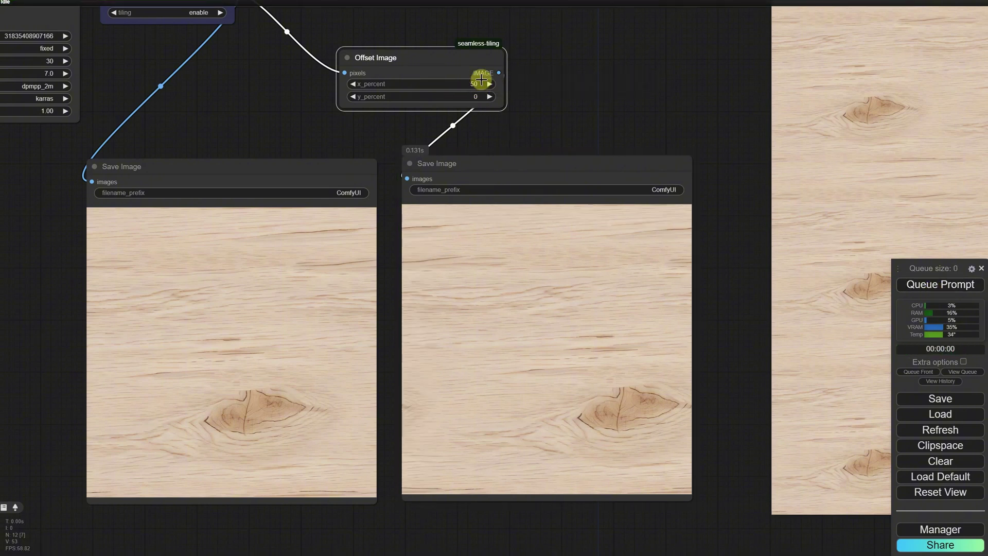
pyautogui.click(936, 286)
pyautogui.click(940, 284)
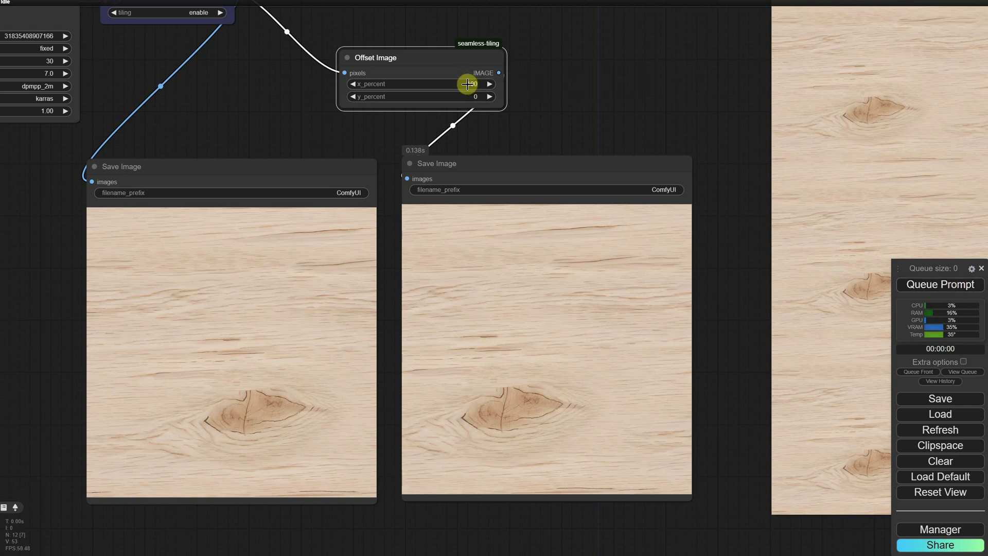
pyautogui.moveTo(467, 83); pyautogui.dragTo(982, 308)
pyautogui.click(948, 285)
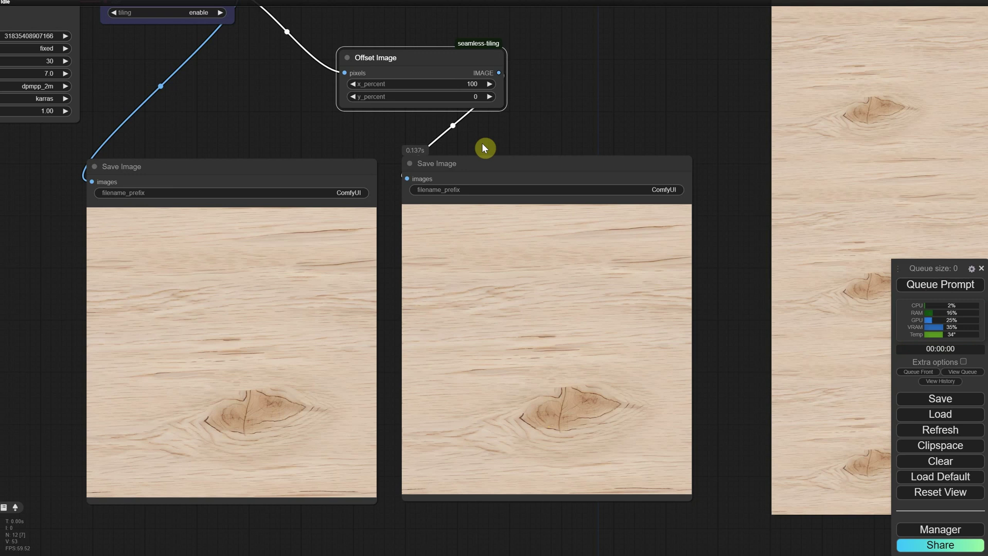
# - Set the vertical offset to 30, 50, then 75 percent, re-rendering the preview after each
pyautogui.click(471, 97)
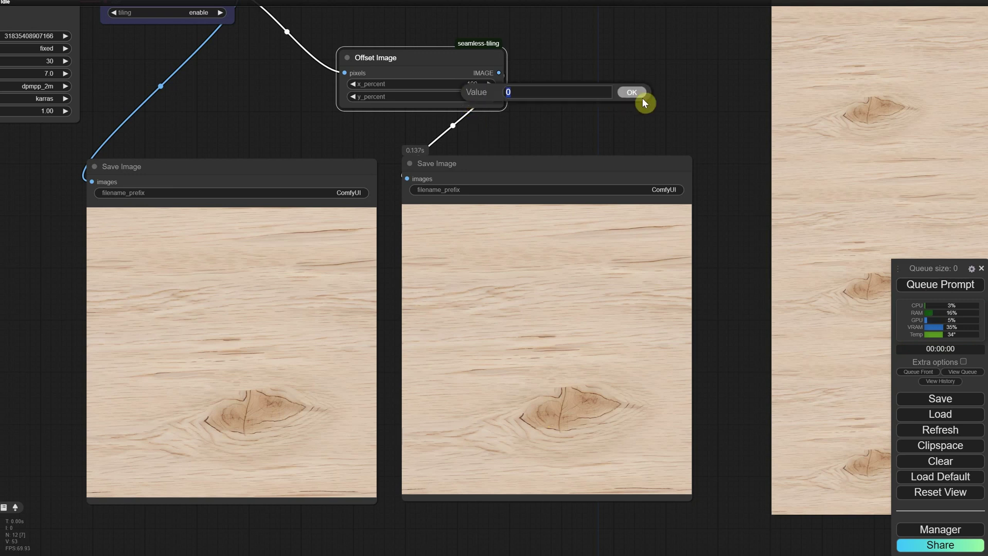
pyautogui.write('30')
pyautogui.click(640, 96)
pyautogui.click(958, 284)
pyautogui.click(474, 98)
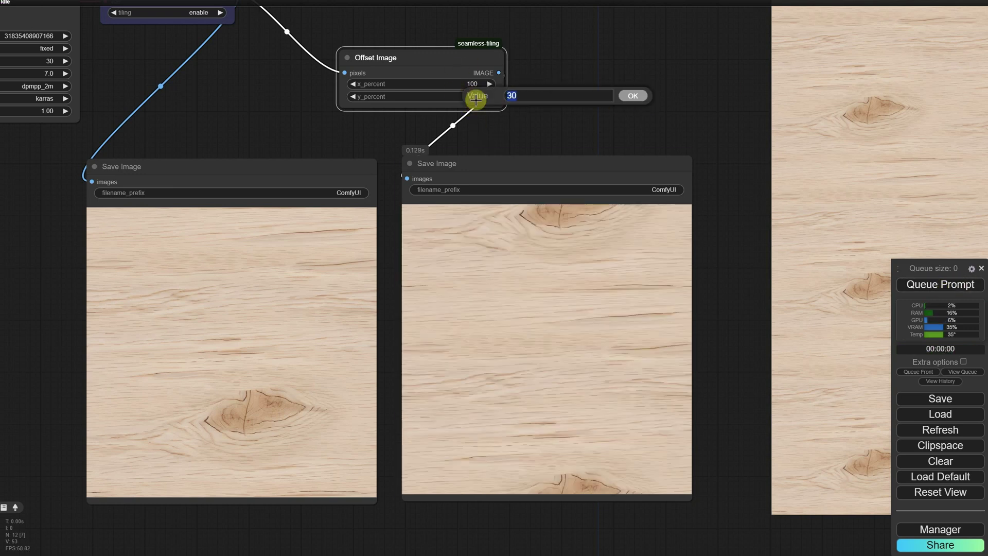
pyautogui.write('50')
pyautogui.press('Return')
pyautogui.click(927, 285)
pyautogui.moveTo(470, 96); pyautogui.dragTo(476, 97)
pyautogui.click(927, 285)
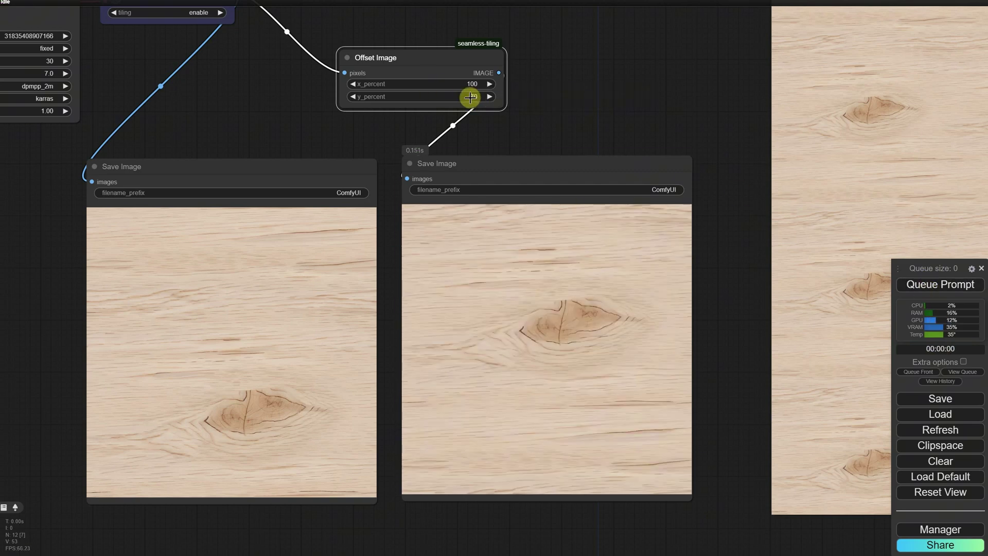
pyautogui.click(941, 285)
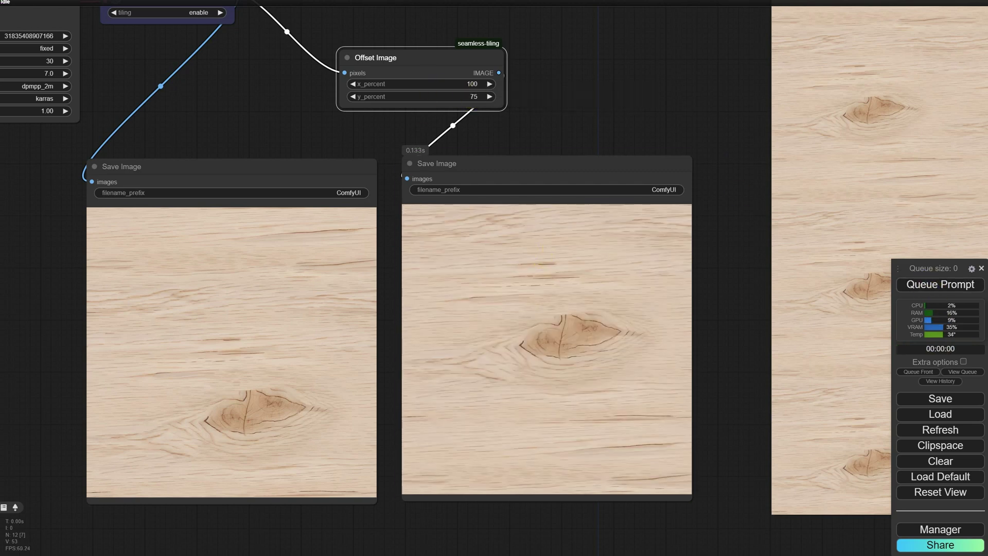
pyautogui.scroll(-5, 651, 137)
pyautogui.moveTo(651, 136); pyautogui.dragTo(496, 313)
pyautogui.scroll(5, 369, 252)
pyautogui.click(324, 206)
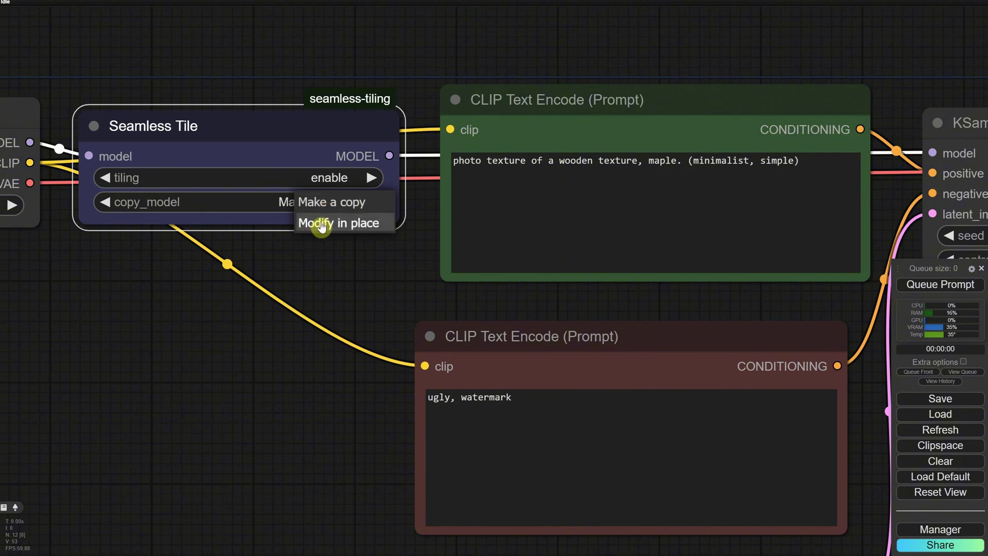
pyautogui.click(321, 227)
pyautogui.scroll(-10, 324, 222)
pyautogui.scroll(-3, 503, 283)
pyautogui.moveTo(554, 316); pyautogui.dragTo(463, 264)
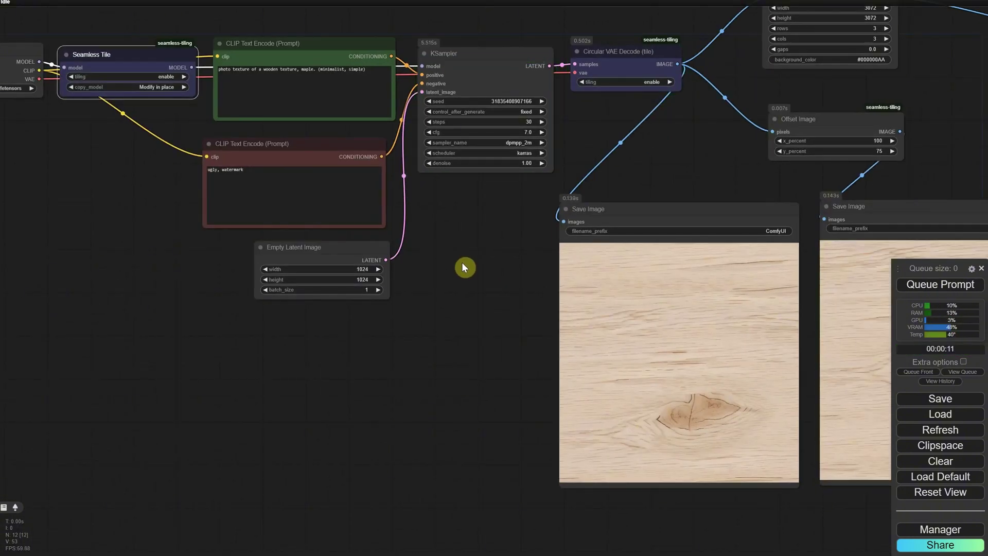
pyautogui.scroll(1, 139, 236)
pyautogui.scroll(2, 139, 237)
pyautogui.moveTo(139, 237); pyautogui.dragTo(330, 347)
pyautogui.click(311, 207)
pyautogui.click(340, 232)
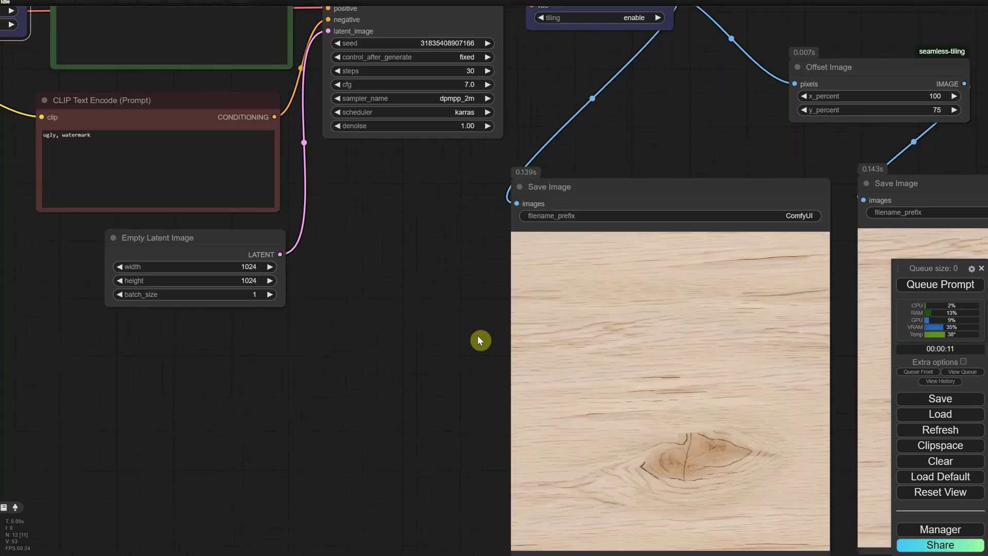
pyautogui.scroll(-5, 622, 413)
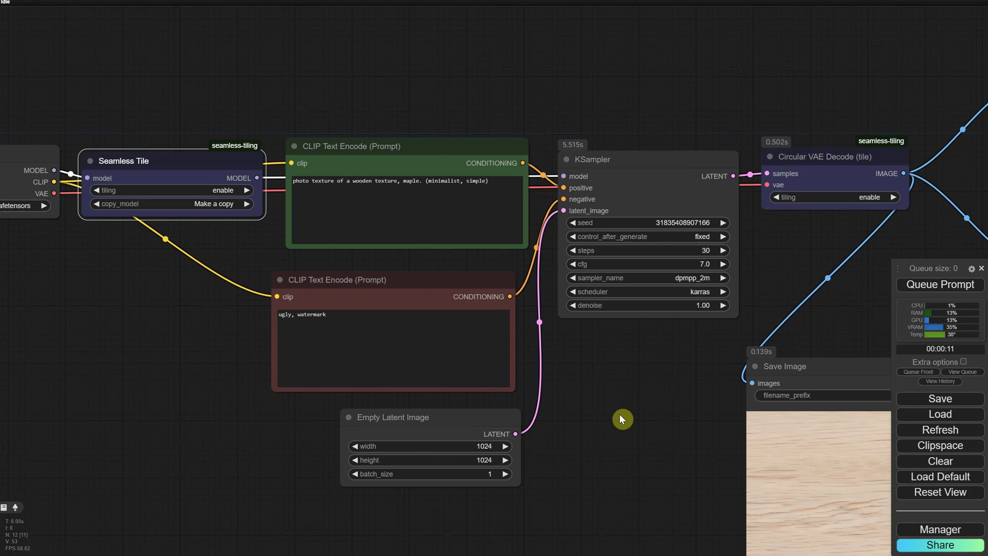
pyautogui.scroll(6, 194, 282)
pyautogui.moveTo(194, 283); pyautogui.dragTo(310, 361)
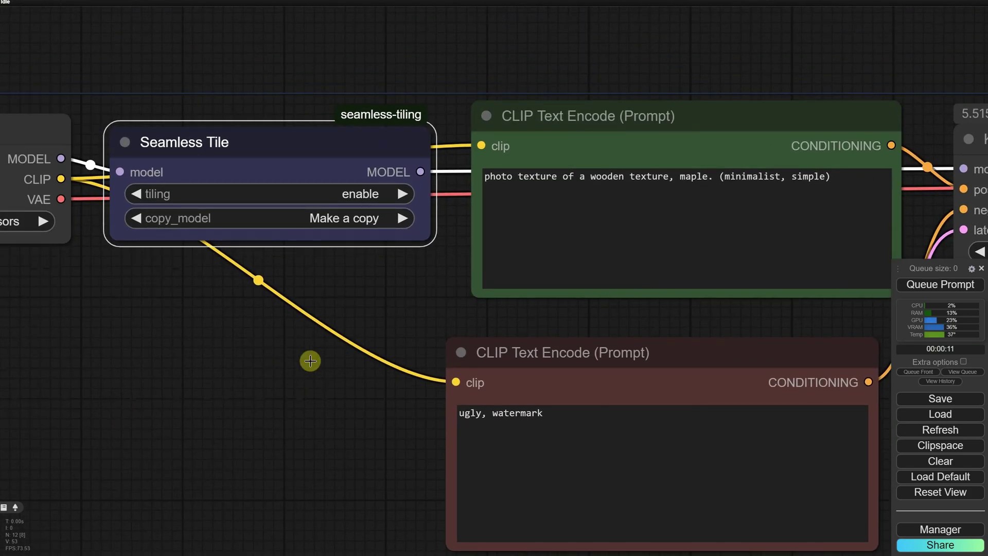
# - Switch Seamless Tile tiling to x_only, regenerate the texture, and inspect the saved grid previews
pyautogui.click(287, 192)
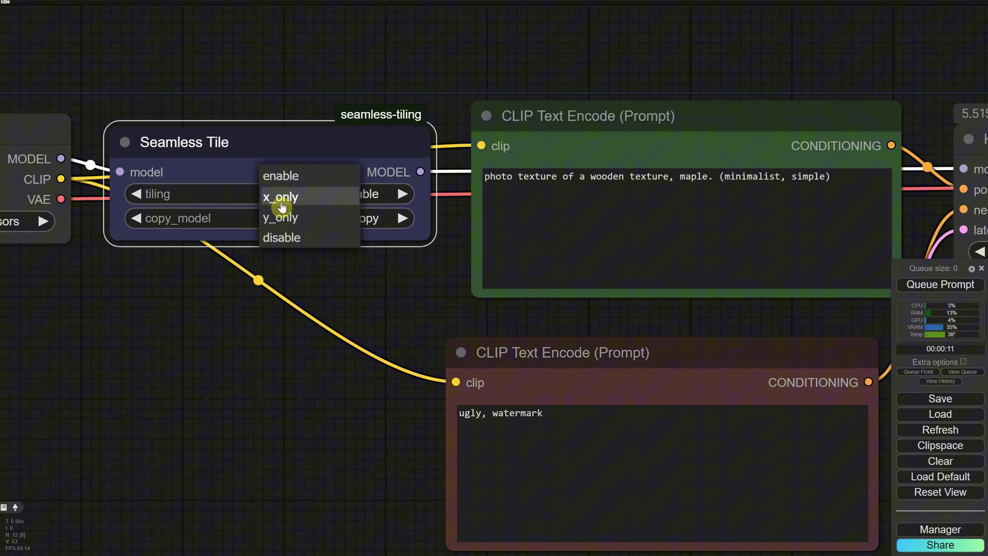
pyautogui.click(288, 196)
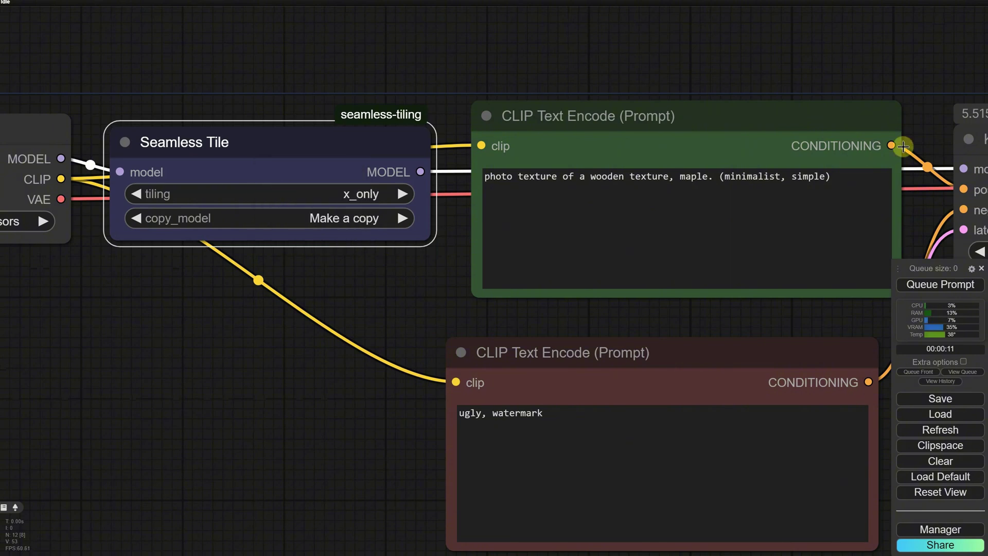
pyautogui.click(926, 288)
pyautogui.scroll(-5, 566, 291)
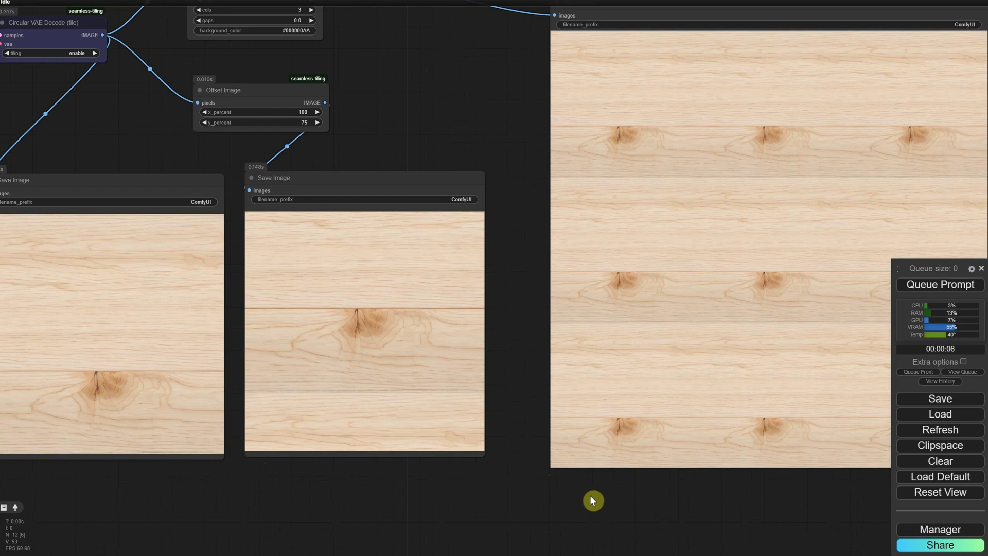
pyautogui.moveTo(590, 495); pyautogui.dragTo(289, 499)
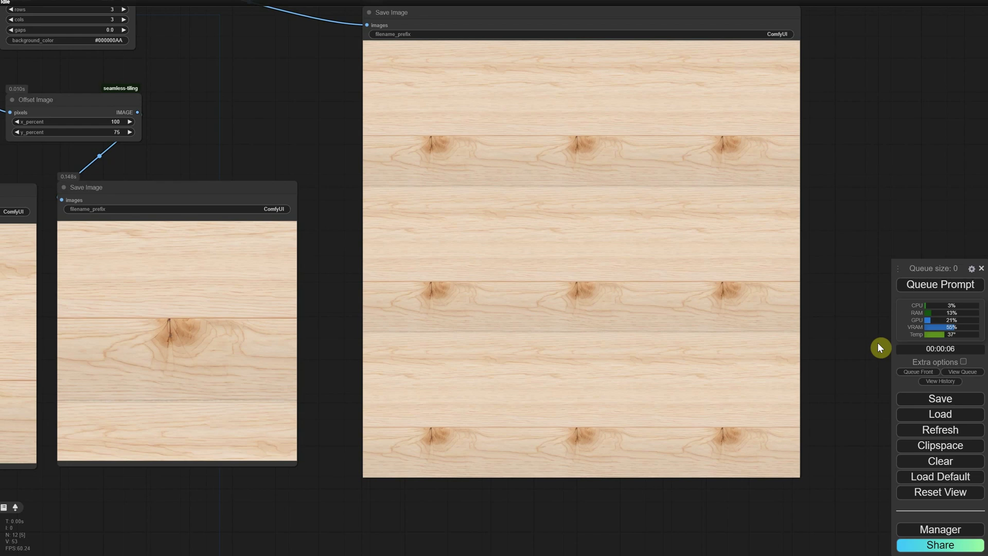
pyautogui.scroll(8, 552, 311)
pyautogui.scroll(-10, 498, 238)
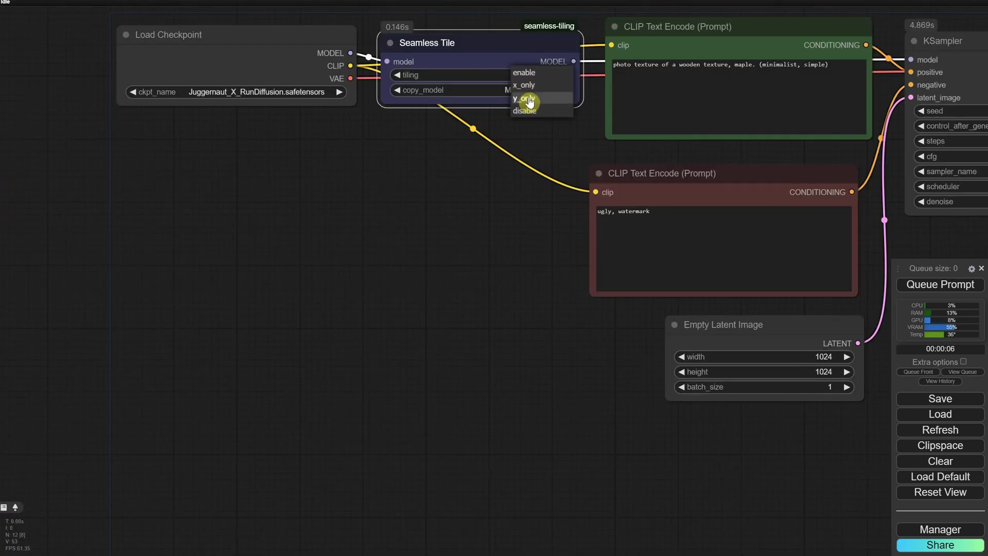
# - Switch tiling to y_only, regenerate, and zoom around the grid preview to inspect the seams
pyautogui.click(530, 99)
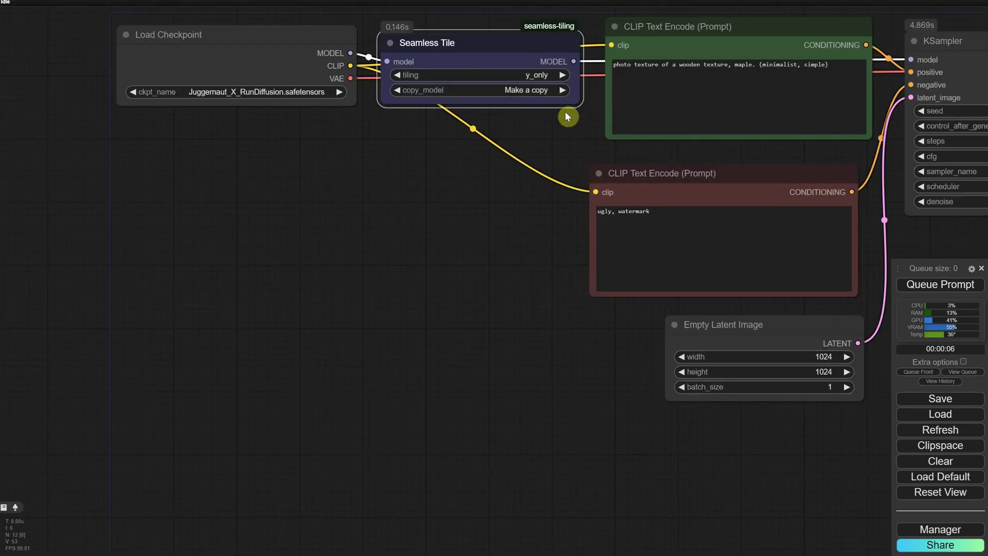
pyautogui.click(942, 291)
pyautogui.moveTo(577, 301); pyautogui.dragTo(288, 344)
pyautogui.scroll(-3, 412, 379)
pyautogui.scroll(5, 519, 504)
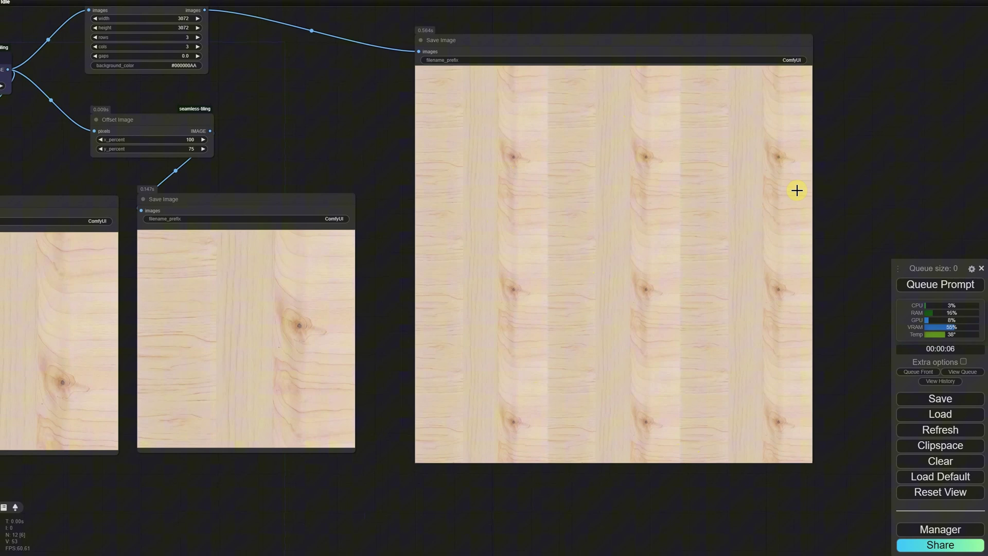
pyautogui.scroll(15, 580, 293)
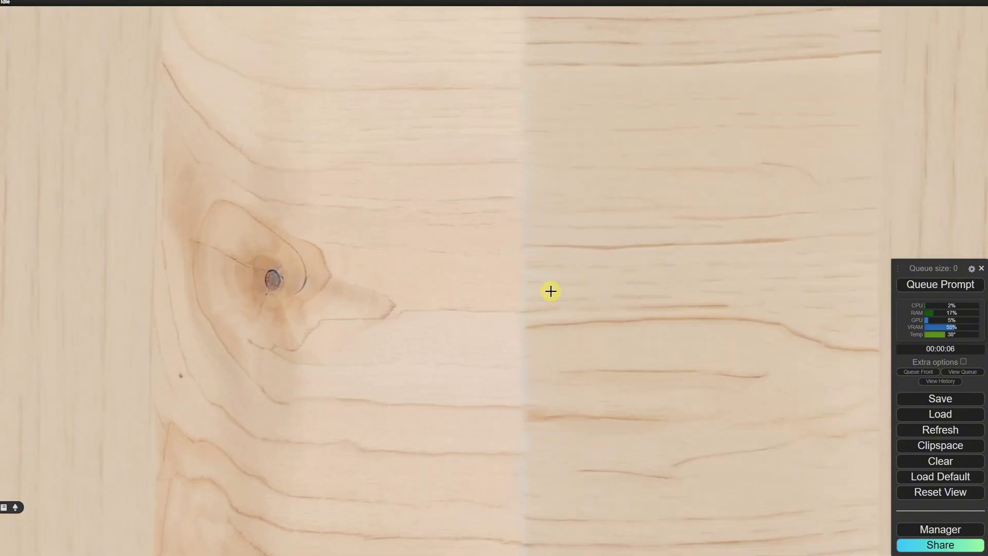
pyautogui.scroll(-10, 546, 402)
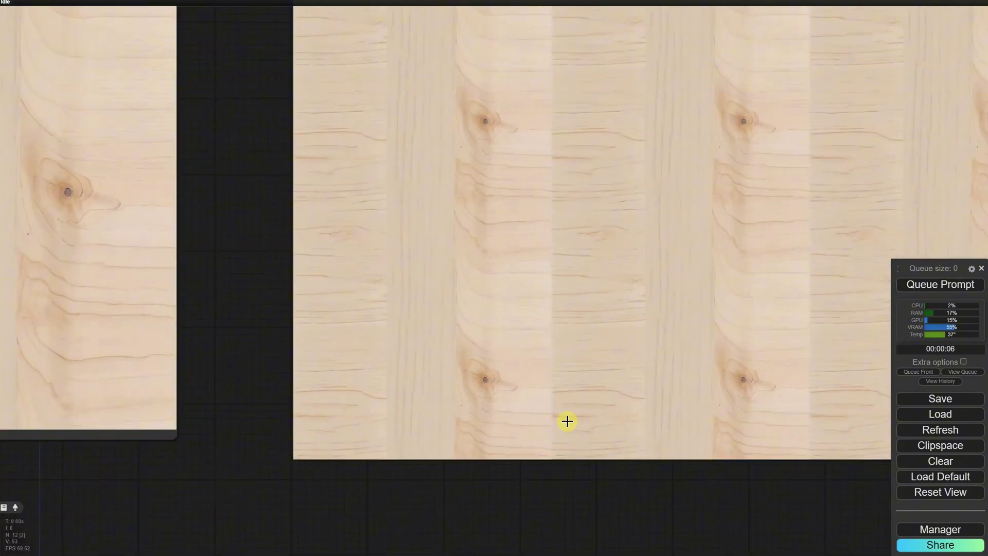
pyautogui.scroll(-5, 477, 140)
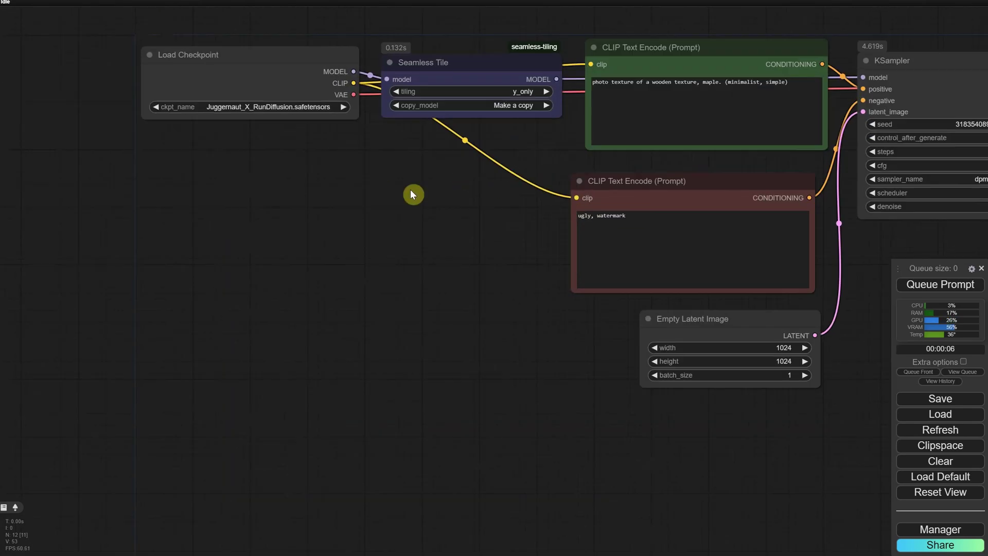
pyautogui.scroll(3, 326, 122)
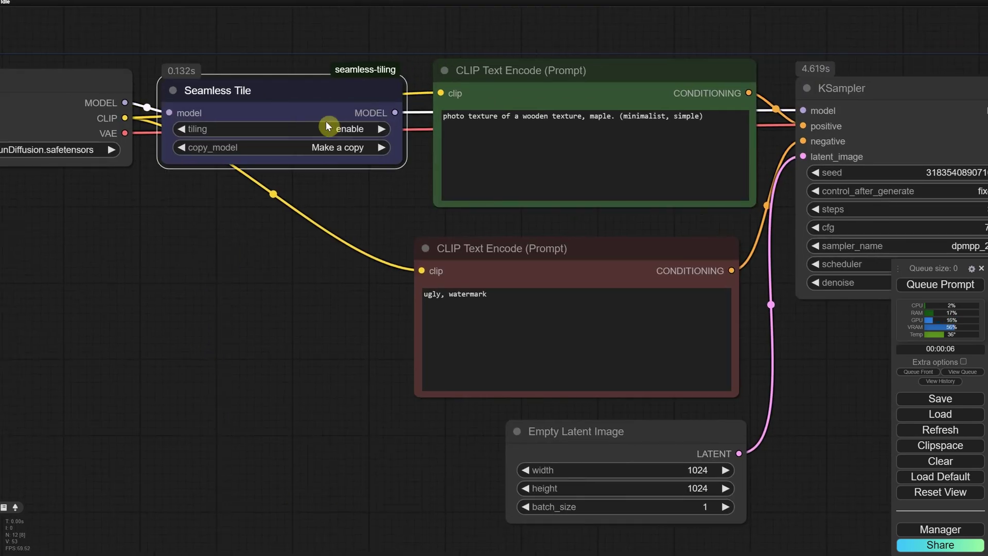
pyautogui.scroll(-5, 300, 316)
pyautogui.scroll(-3, 794, 276)
pyautogui.scroll(3, 561, 437)
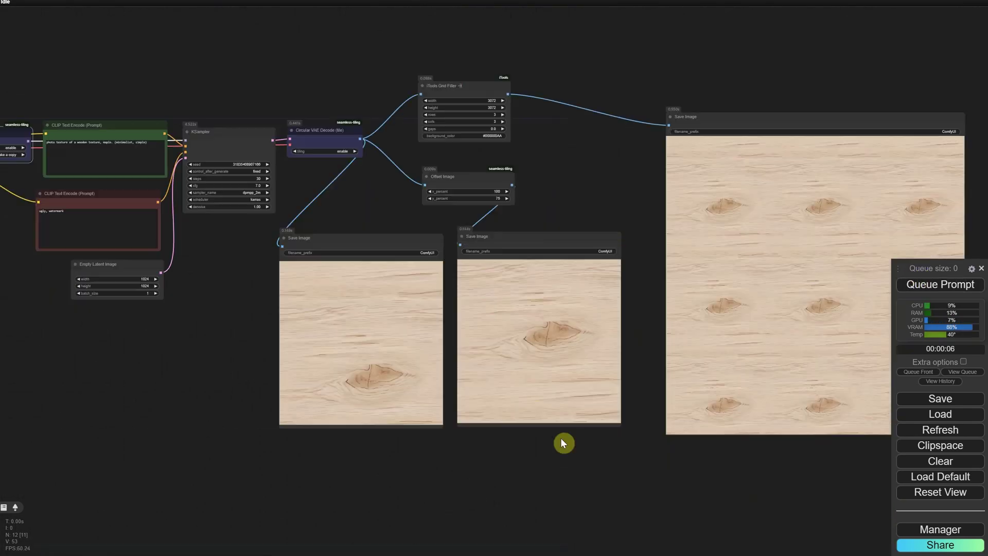
pyautogui.scroll(-1, 551, 440)
pyautogui.scroll(1, 540, 422)
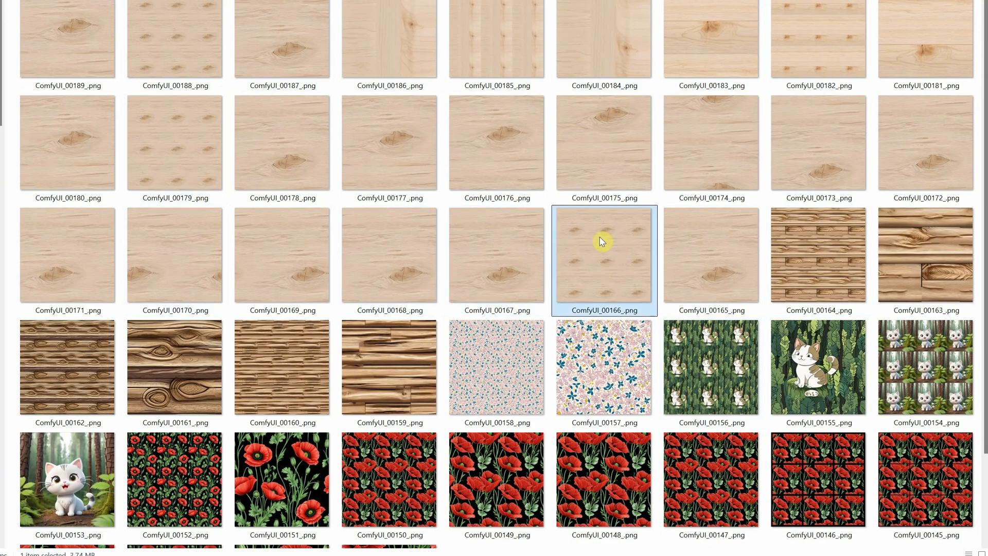
# - Select another generated wood texture PNG in the ComfyUI output folder
pyautogui.click(490, 238)
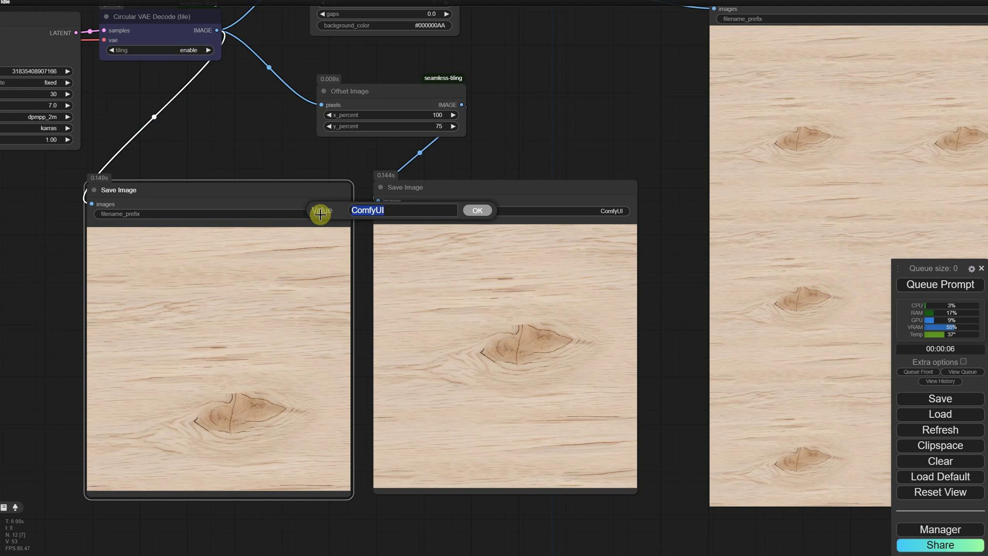
# - Set the Save Image prefixes to 'pat' and 'pato', then run the workflow
pyautogui.press('Return')
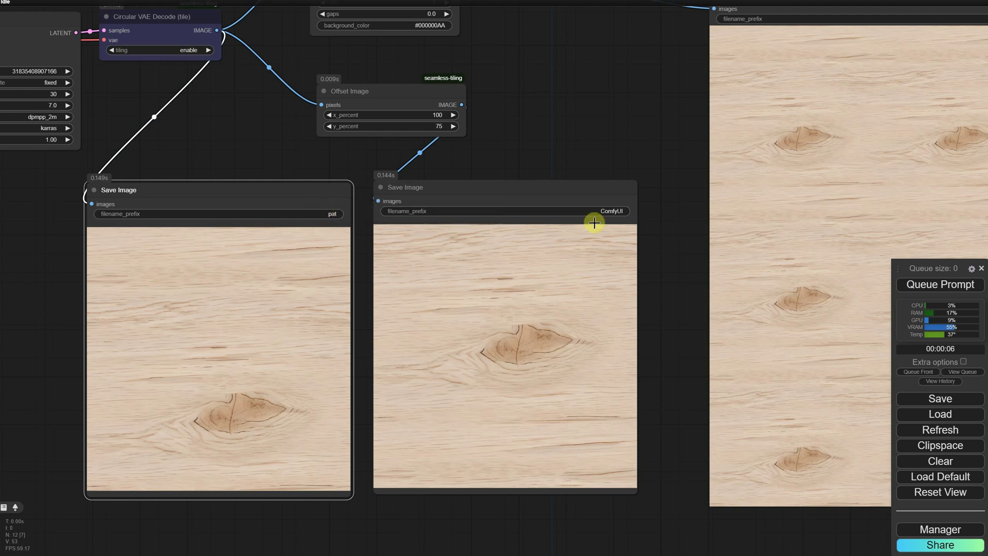
pyautogui.click(555, 213)
pyautogui.write('pato')
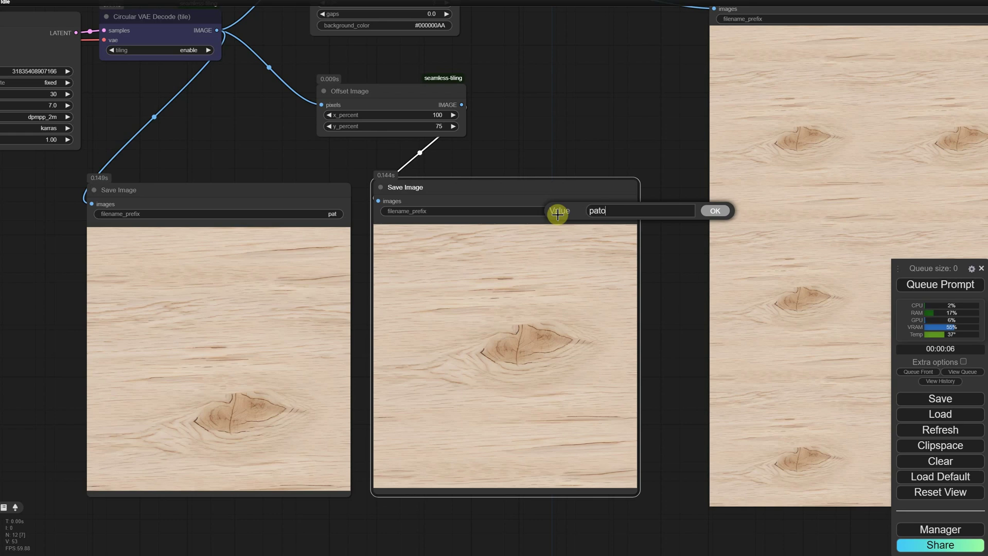
pyautogui.press('Return')
pyautogui.moveTo(669, 129); pyautogui.dragTo(401, 166)
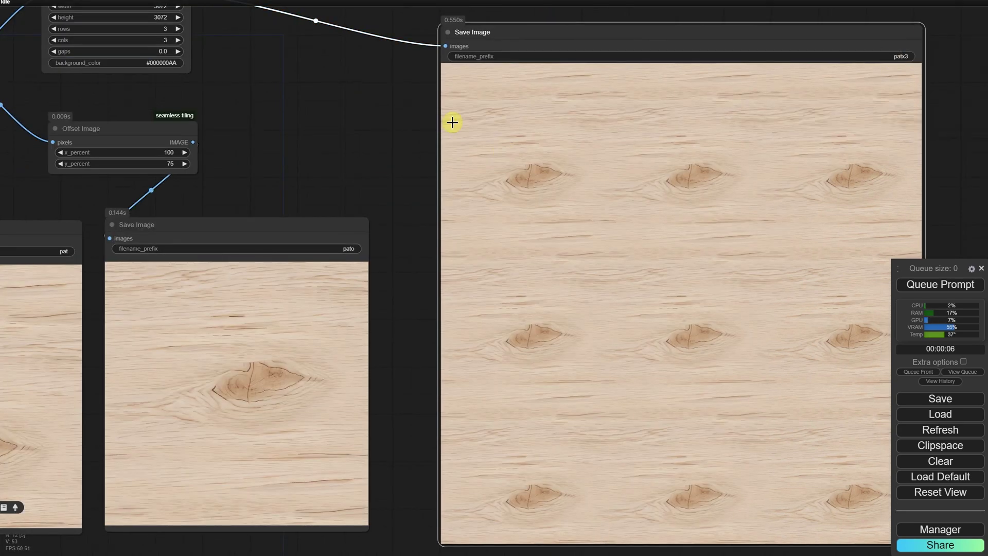
pyautogui.moveTo(314, 94); pyautogui.dragTo(380, 159)
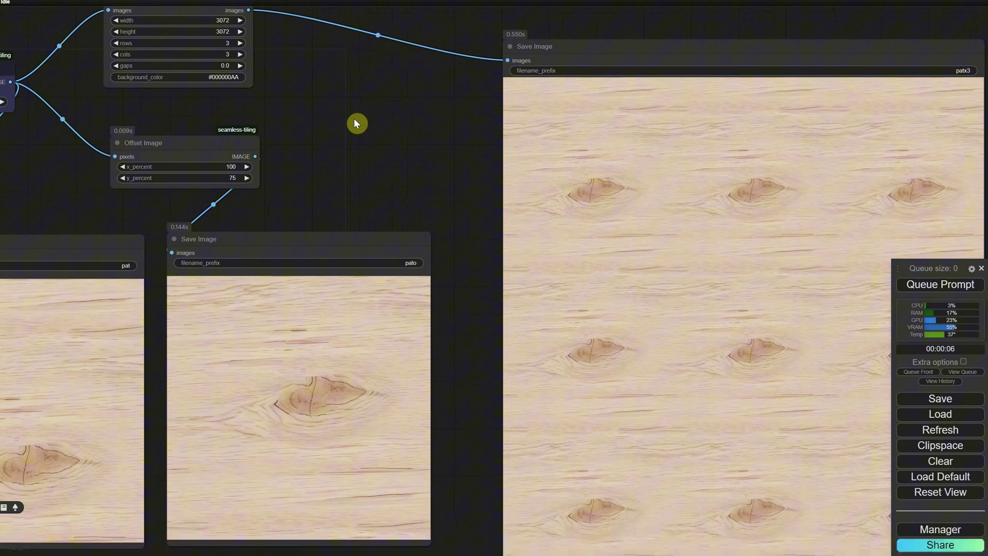
pyautogui.scroll(-1, 354, 119)
pyautogui.click(935, 282)
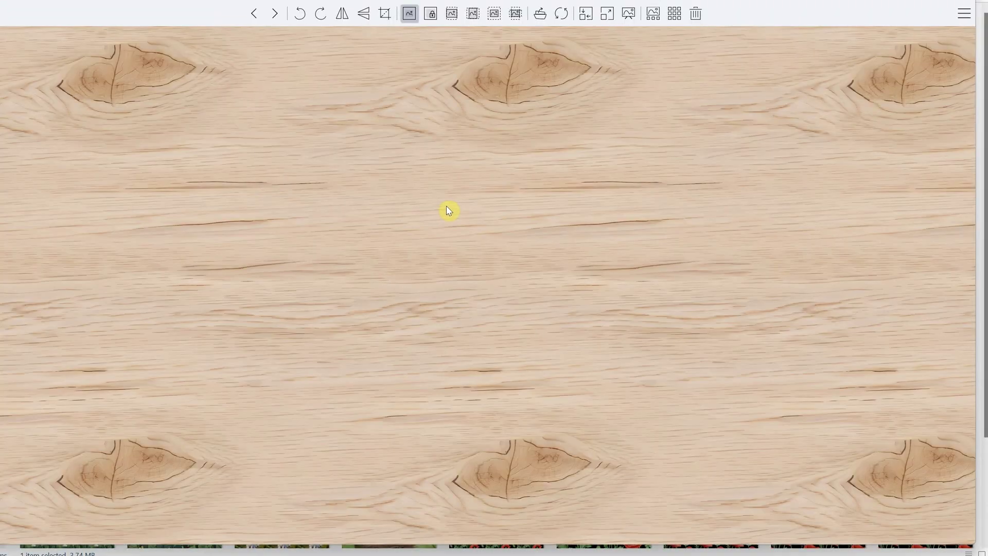
# - Give the Grid Filler 5 rows, 5 columns, width and height 1024*5, then queue the workflow
pyautogui.click(322, 133)
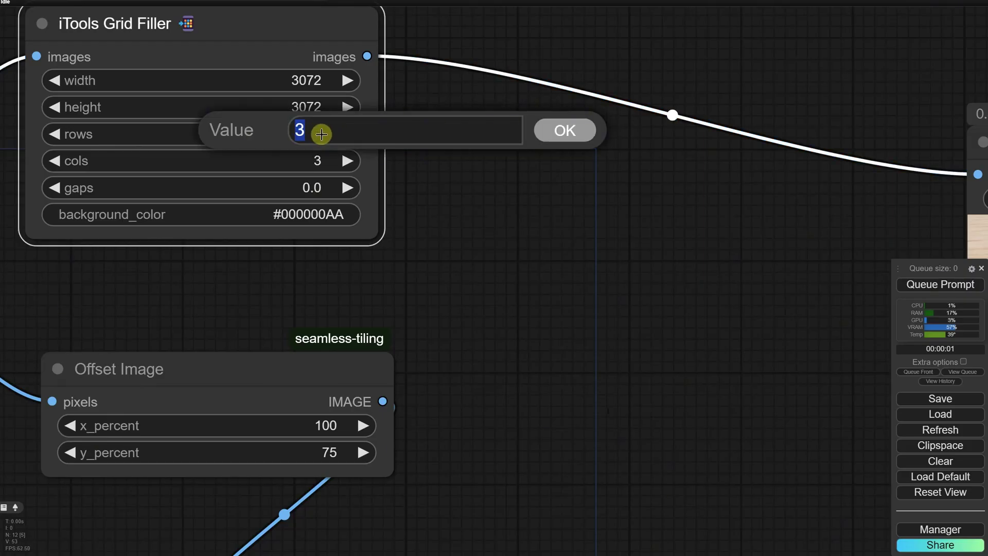
pyautogui.write('5')
pyautogui.press('Return')
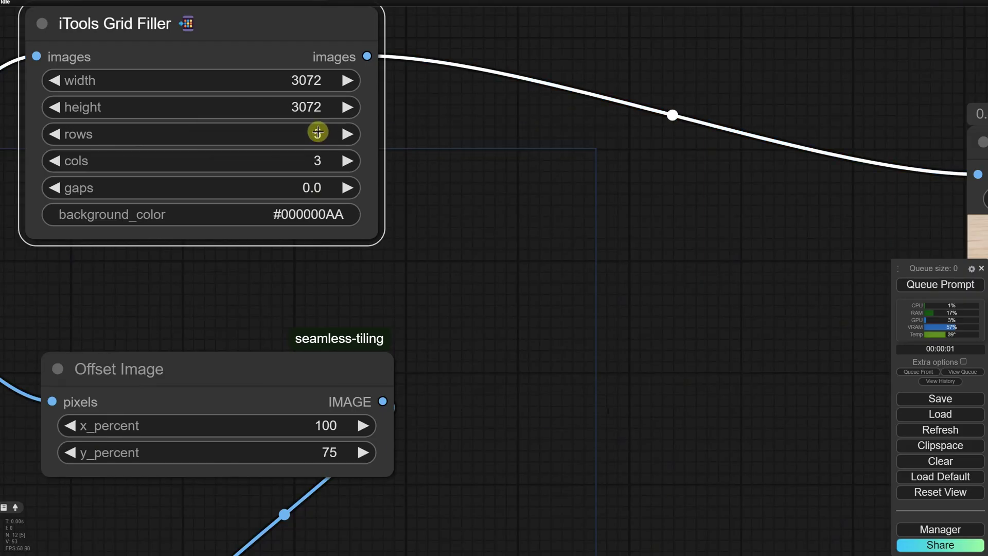
pyautogui.click(318, 159)
pyautogui.write('5')
pyautogui.press('Return')
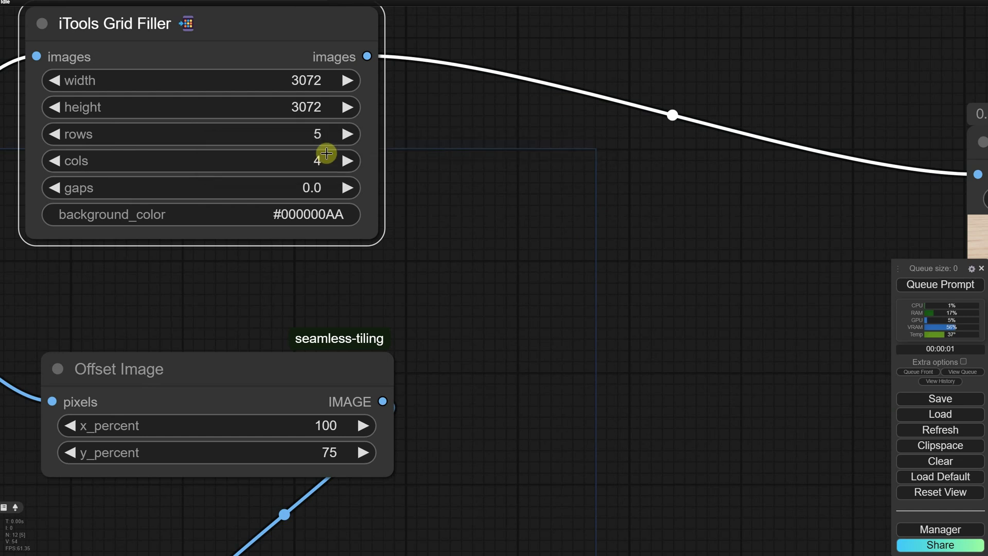
pyautogui.click(315, 81)
pyautogui.write('1024*5')
pyautogui.press('Return')
pyautogui.click(304, 108)
pyautogui.write('1024')
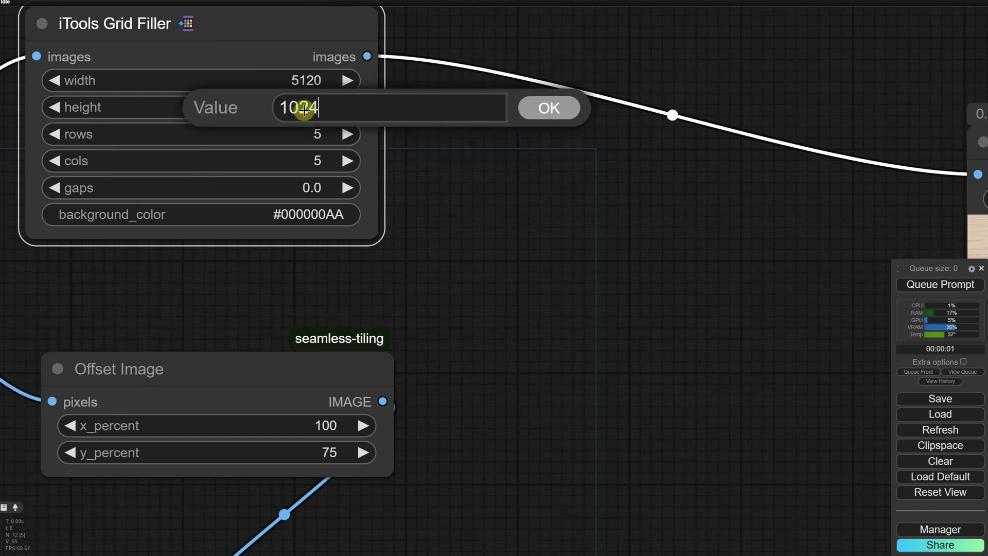
pyautogui.write('*5')
pyautogui.press('Return')
pyautogui.click(911, 286)
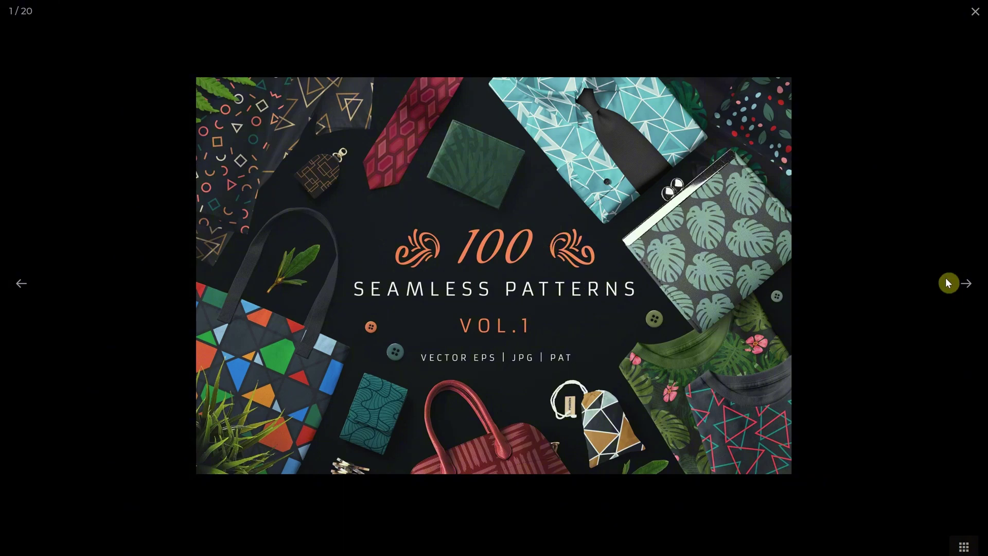
# - Page through all 20 gallery slides, from mugs to pillows, and wrap back to slide one
pyautogui.click(964, 287)
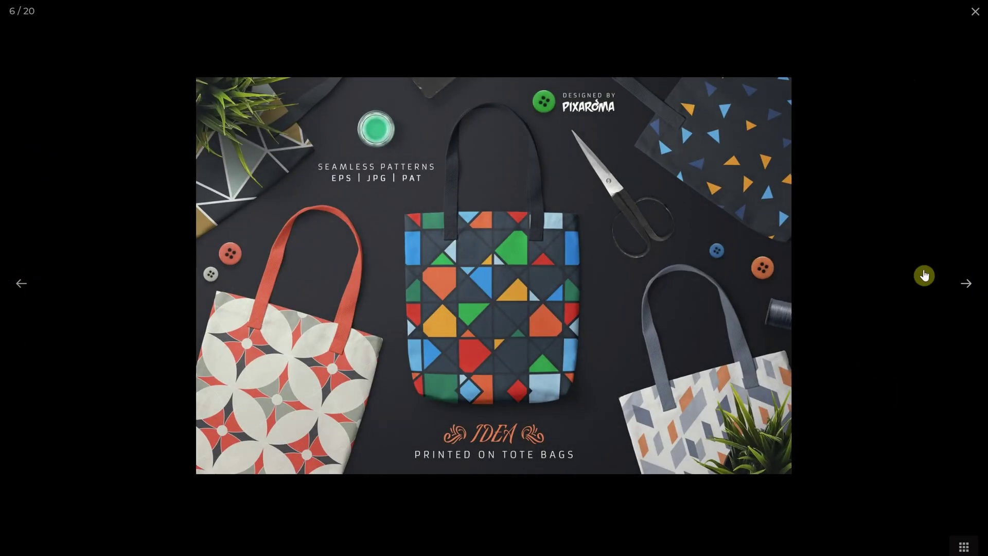
pyautogui.click(967, 288)
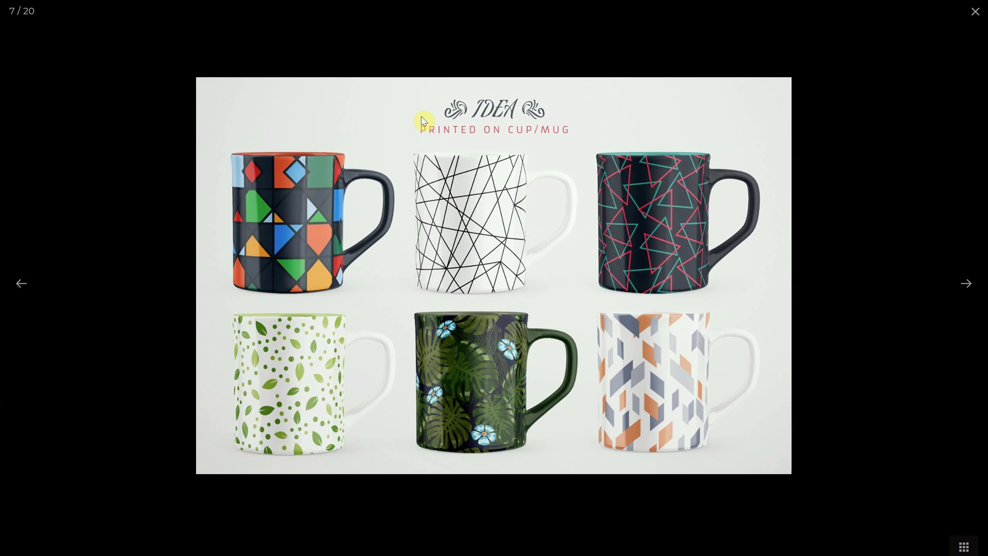
pyautogui.click(961, 287)
pyautogui.click(961, 287)
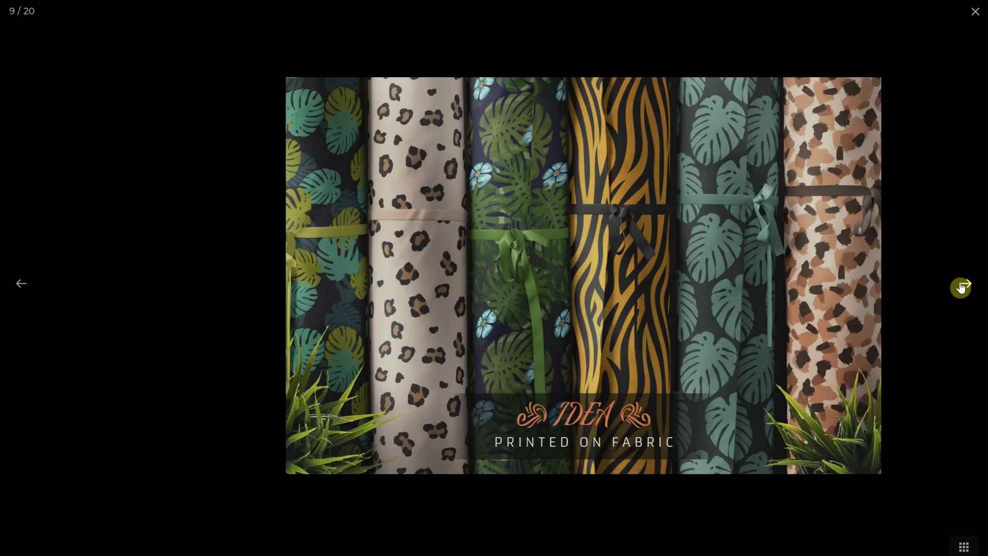
pyautogui.click(960, 287)
pyautogui.click(960, 287)
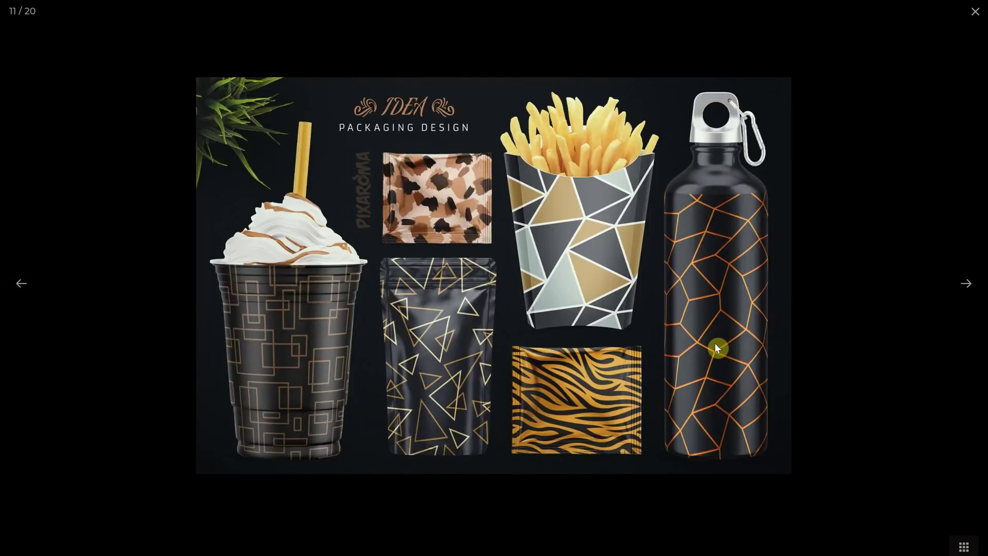
pyautogui.click(966, 285)
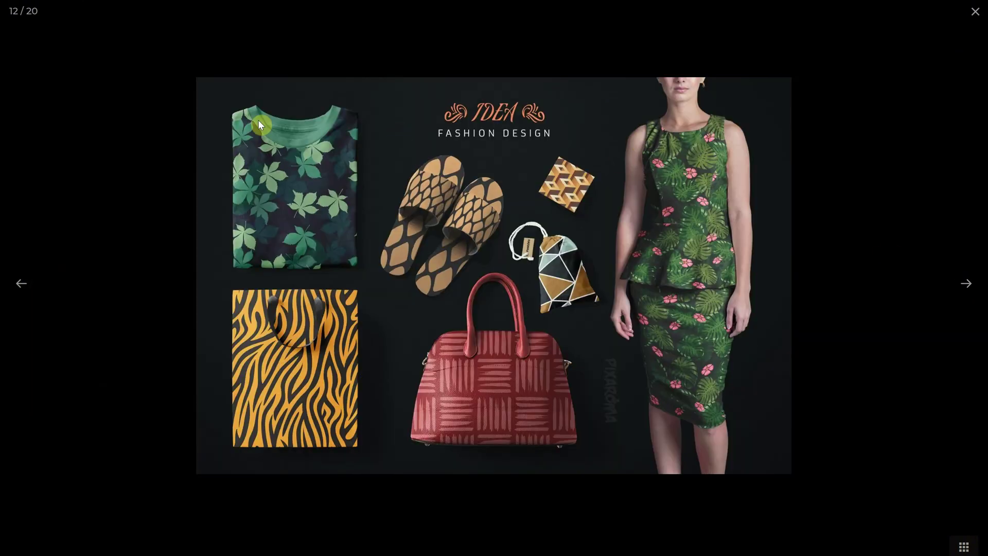
pyautogui.click(971, 283)
pyautogui.click(971, 282)
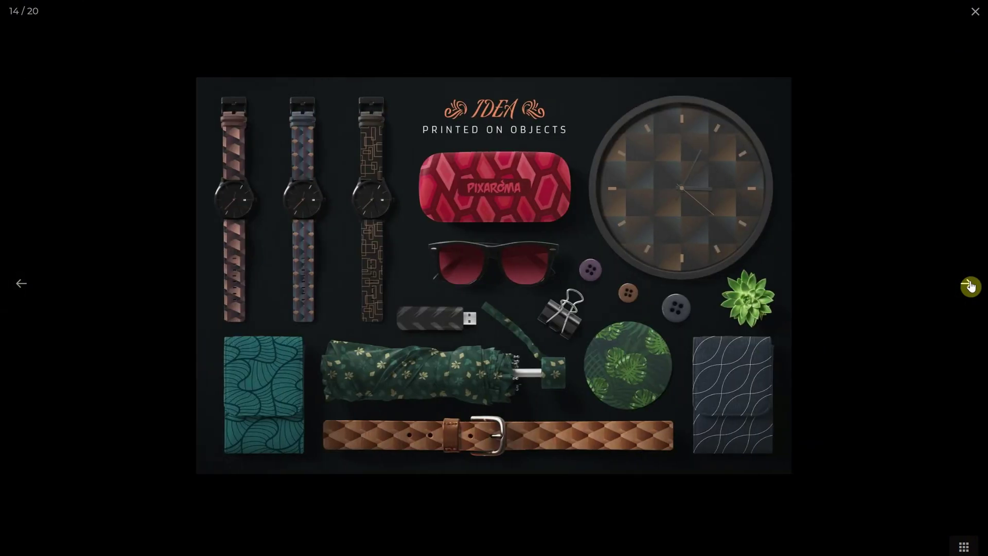
pyautogui.click(969, 286)
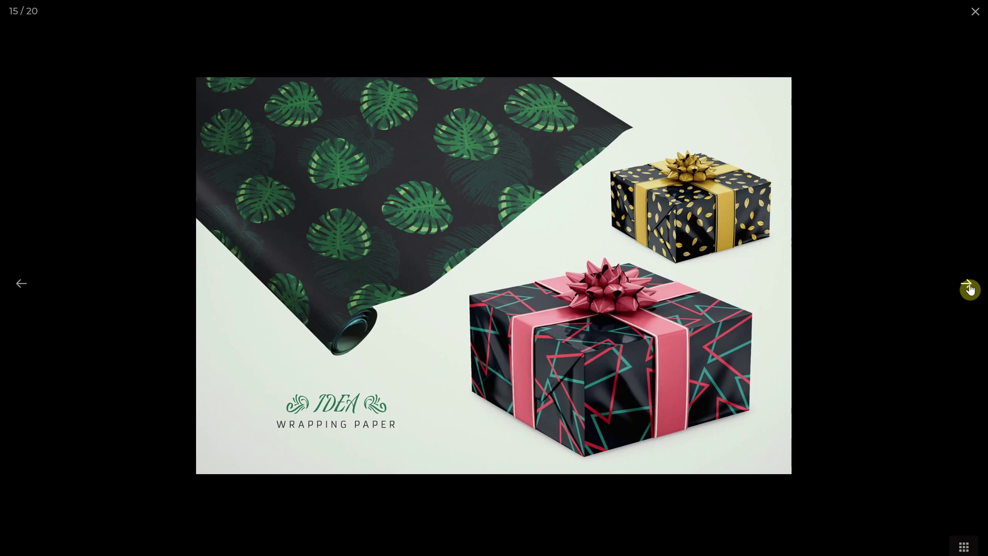
pyautogui.click(968, 294)
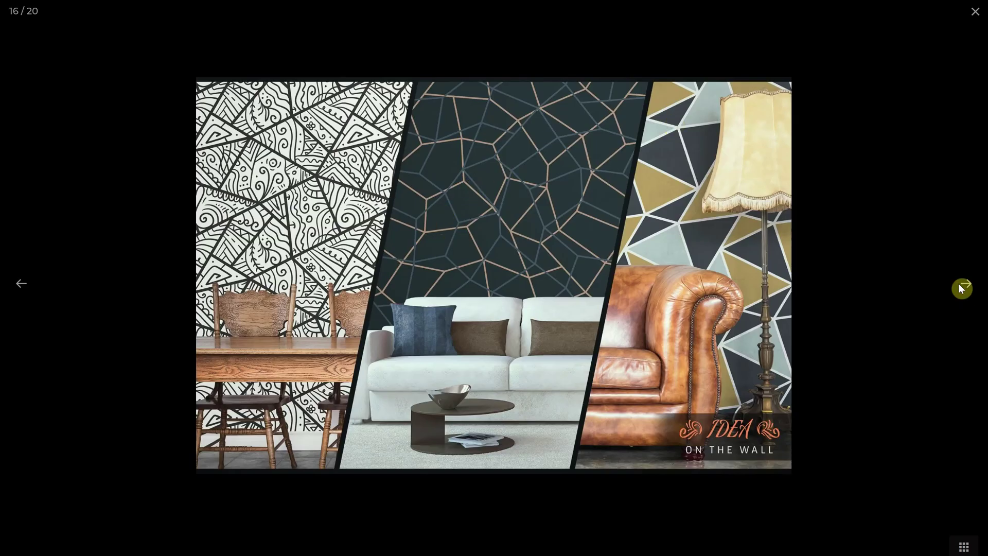
pyautogui.click(969, 290)
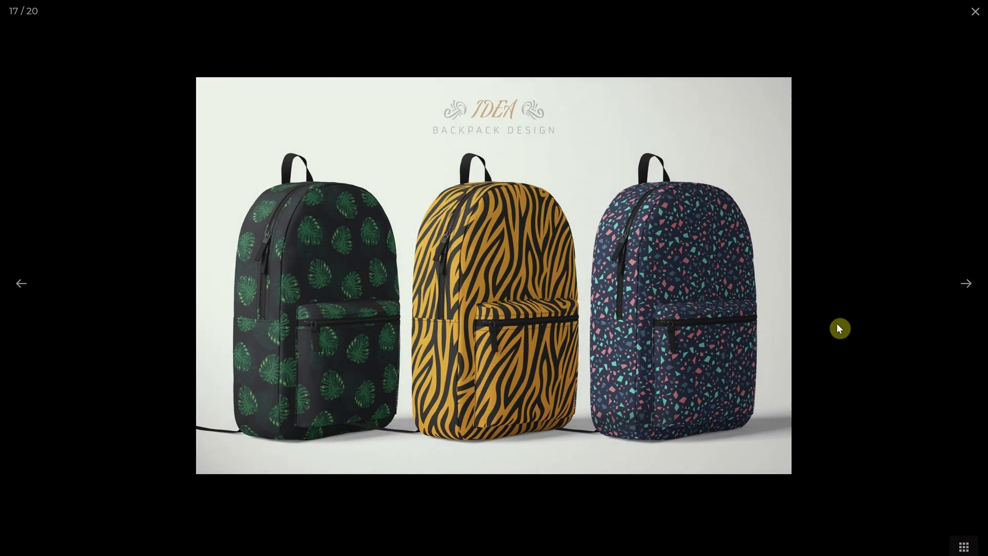
pyautogui.click(971, 286)
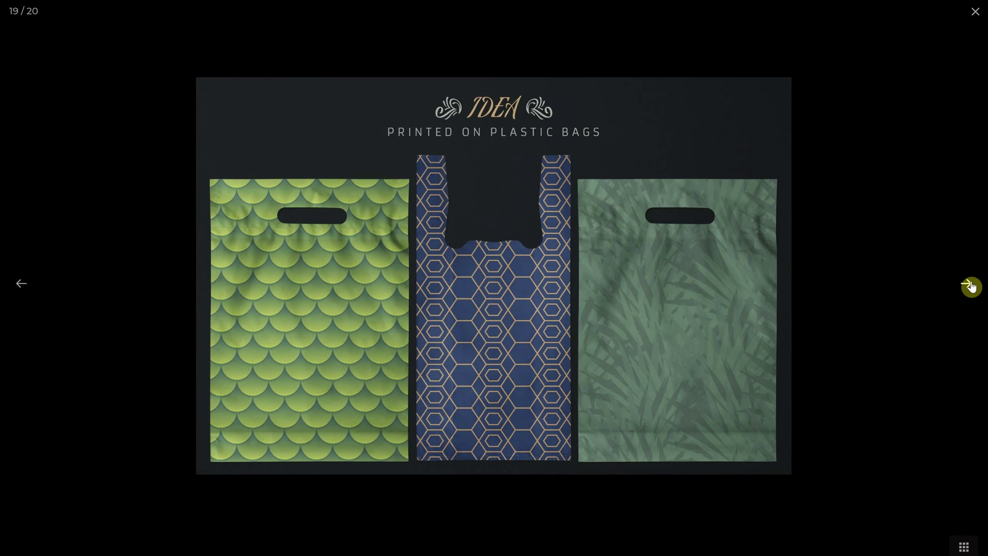
pyautogui.click(972, 287)
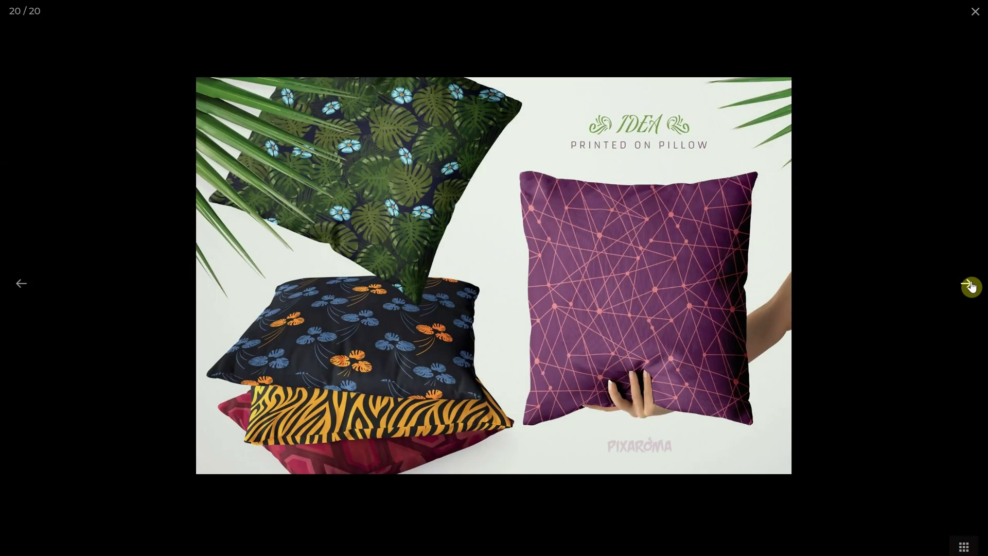
pyautogui.click(971, 287)
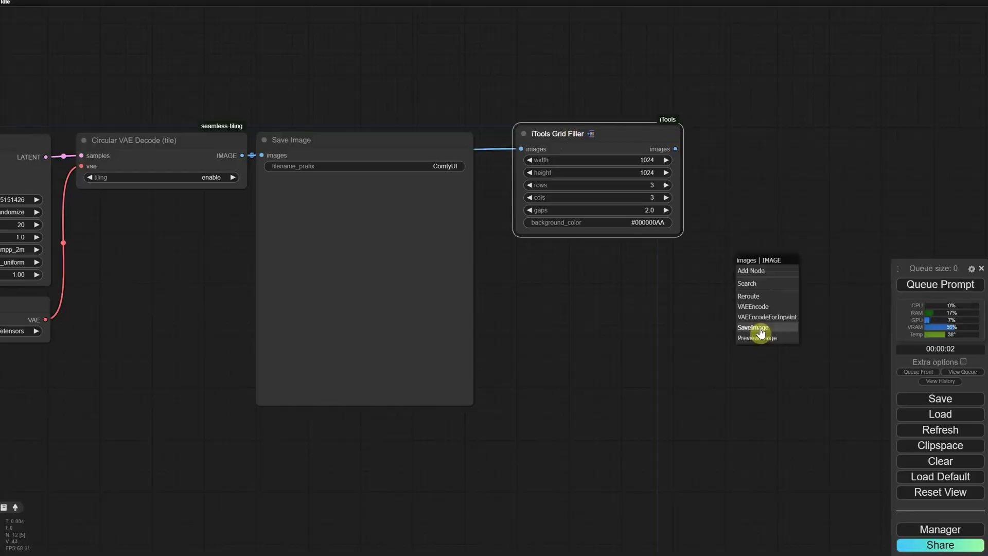
pyautogui.click(418, 125)
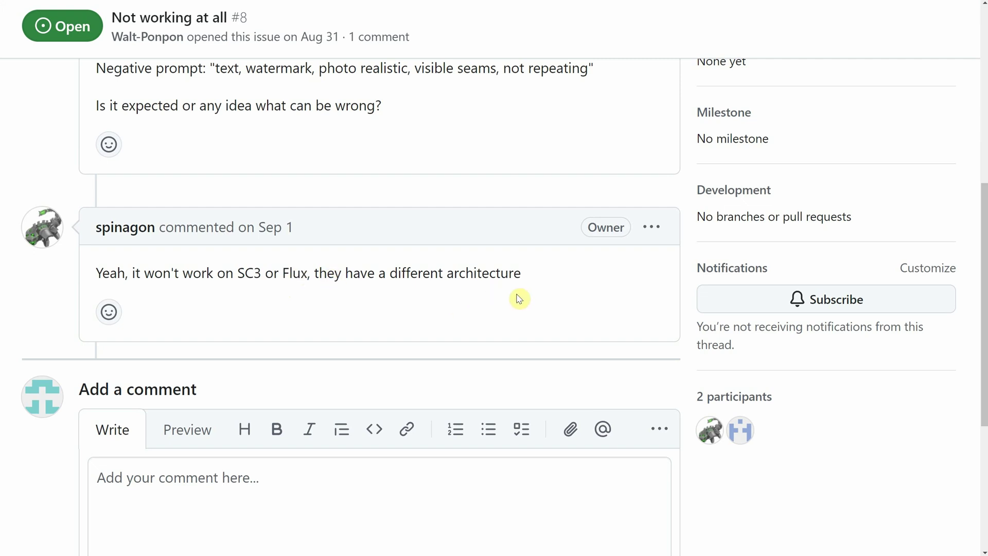
pyautogui.scroll(8, 519, 298)
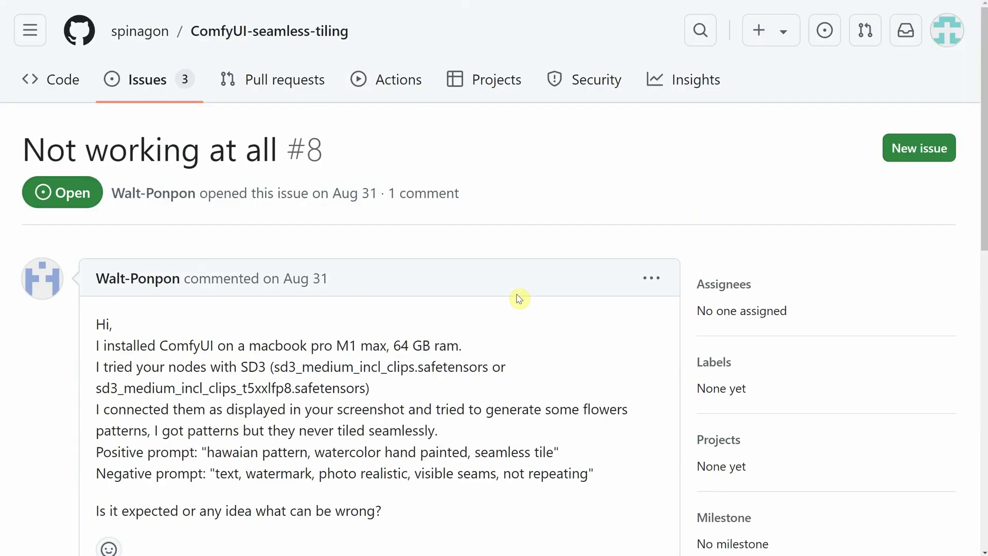
pyautogui.moveTo(240, 366); pyautogui.dragTo(302, 367)
pyautogui.click(466, 366)
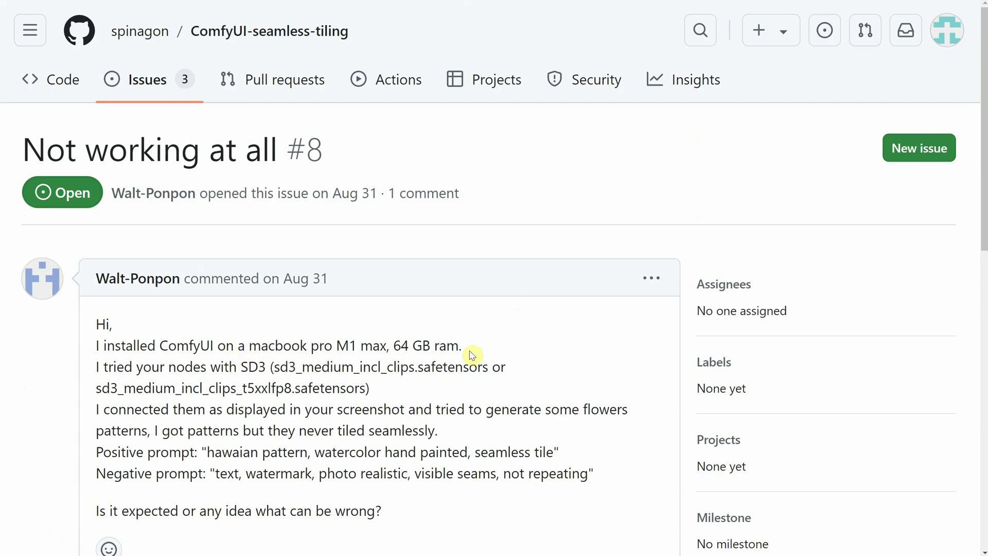